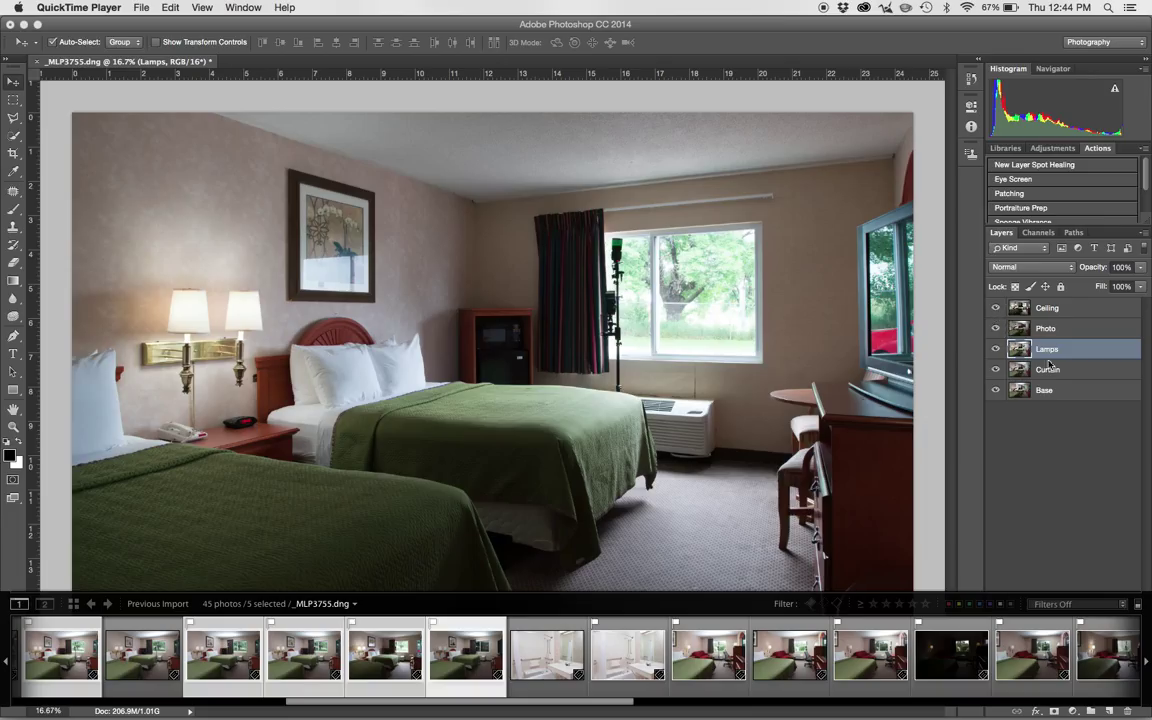
Compare the Base, Curtain, Lamps, Photo and Ceiling exposures by isolating the Base layer and toggling the layers above it.
{"action": "left_click", "coordinate": [997, 332]}
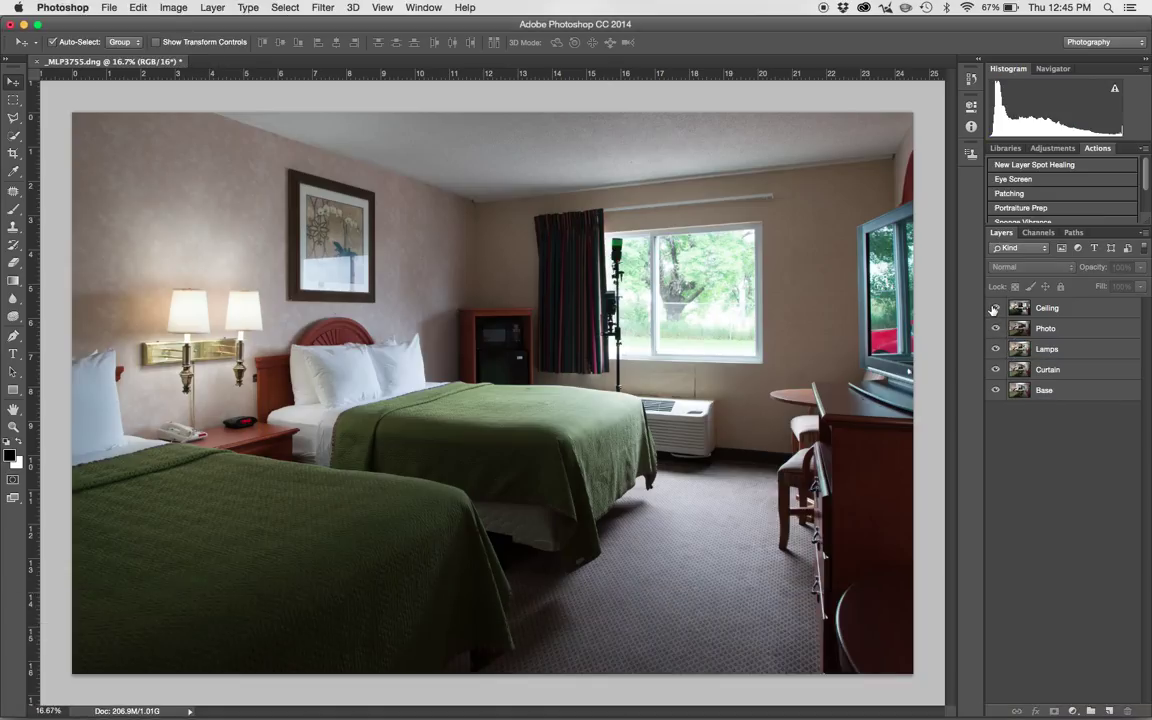
{"action": "left_click", "coordinate": [996, 391], "text": "alt"}
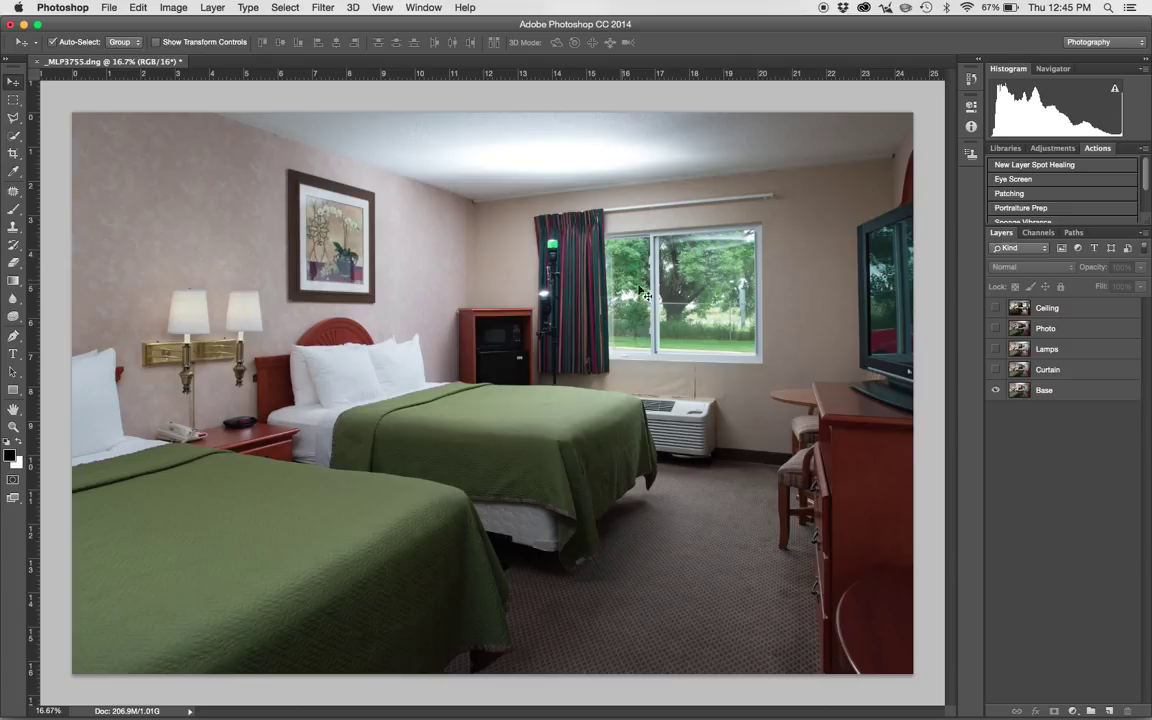
{"action": "left_click", "coordinate": [997, 370]}
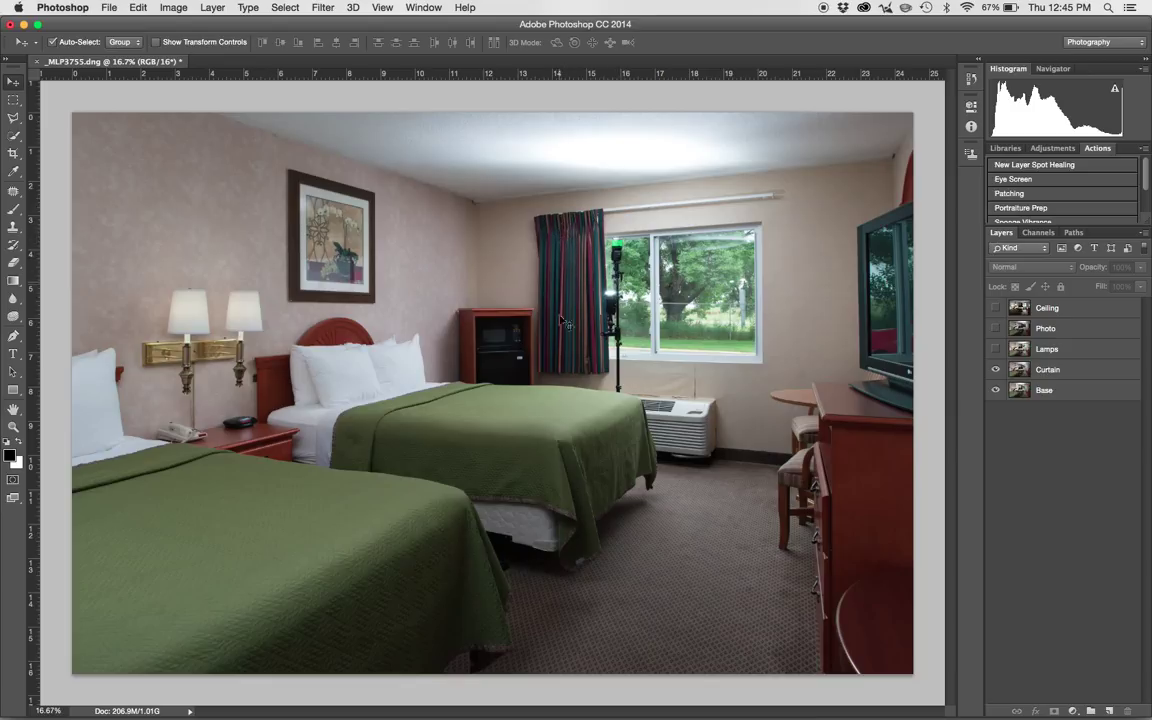
{"action": "left_click", "coordinate": [995, 349]}
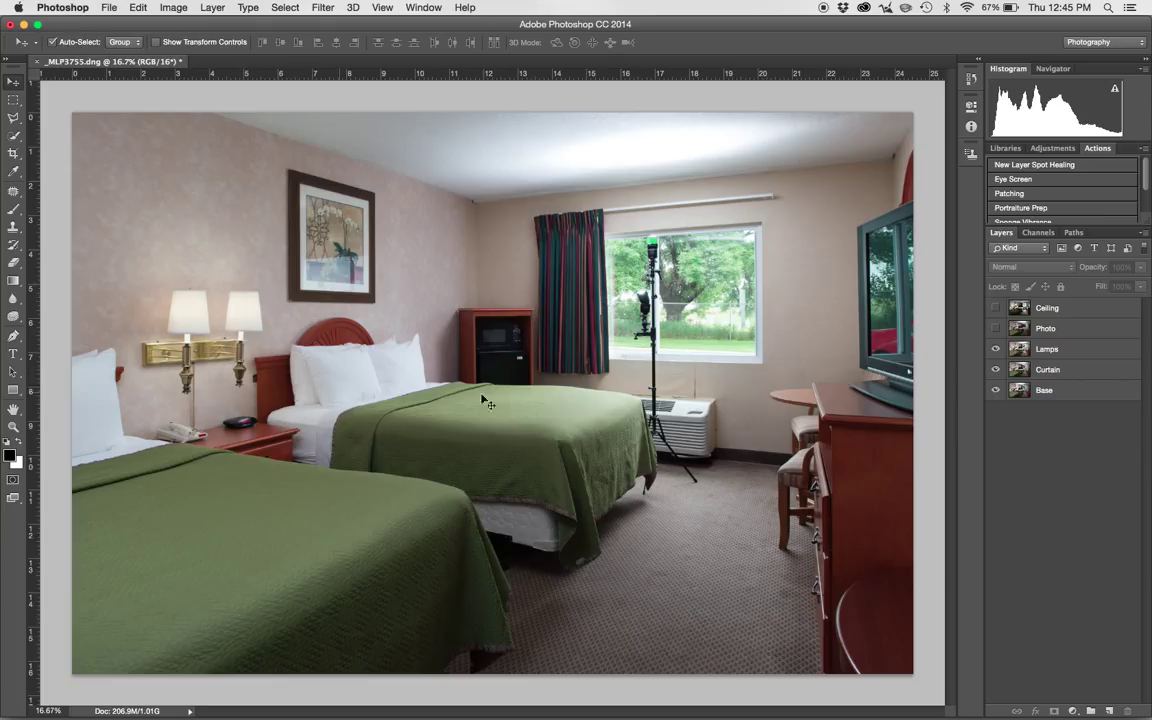
{"action": "left_click", "coordinate": [996, 329]}
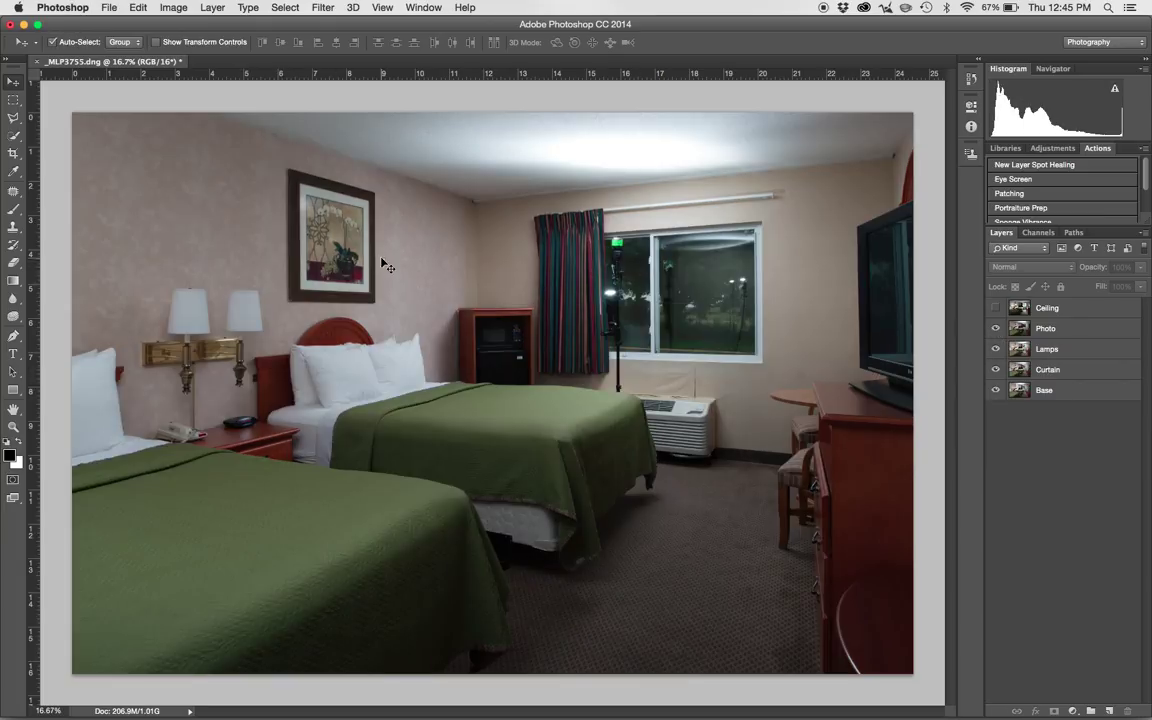
{"action": "left_click", "coordinate": [997, 330]}
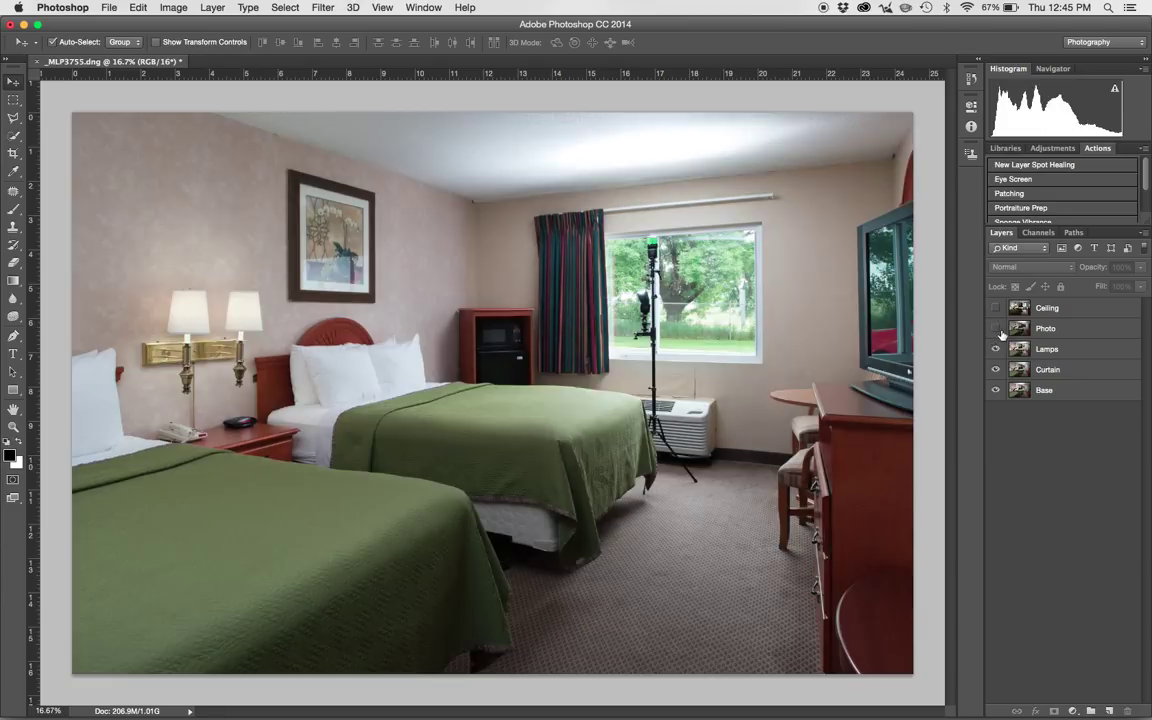
{"action": "left_click", "coordinate": [997, 352]}
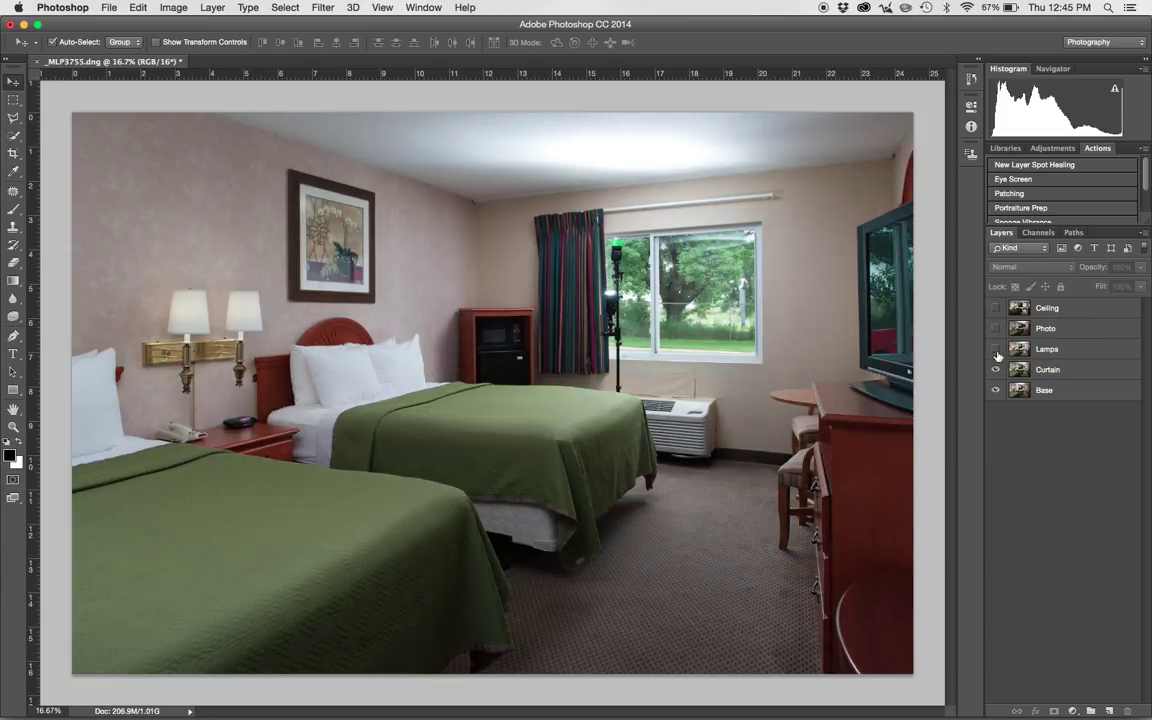
{"action": "left_click", "coordinate": [996, 370]}
{"action": "left_click", "coordinate": [996, 352]}
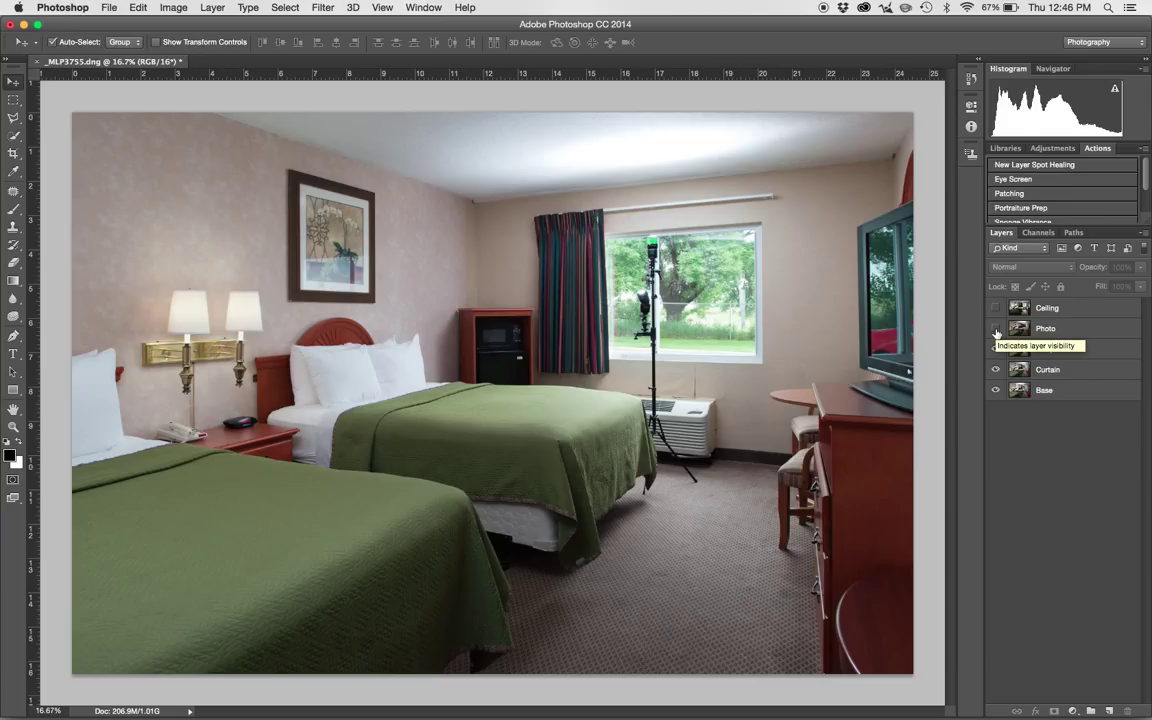
{"action": "left_click", "coordinate": [996, 331]}
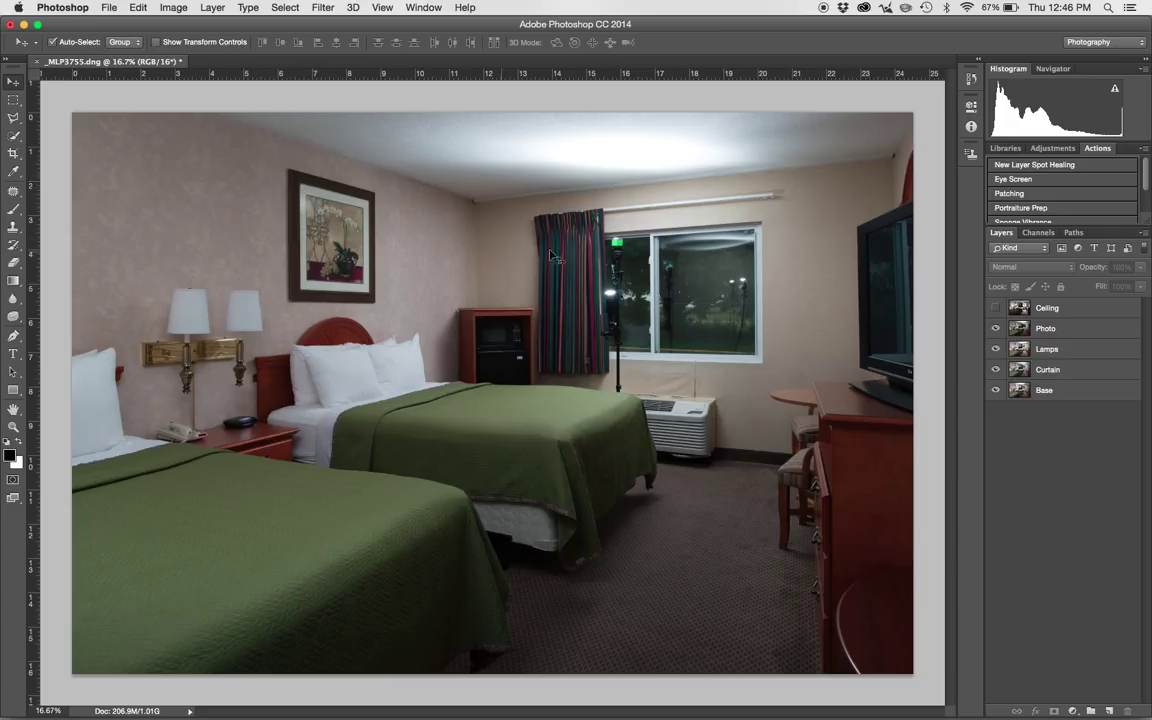
{"action": "left_click", "coordinate": [995, 328]}
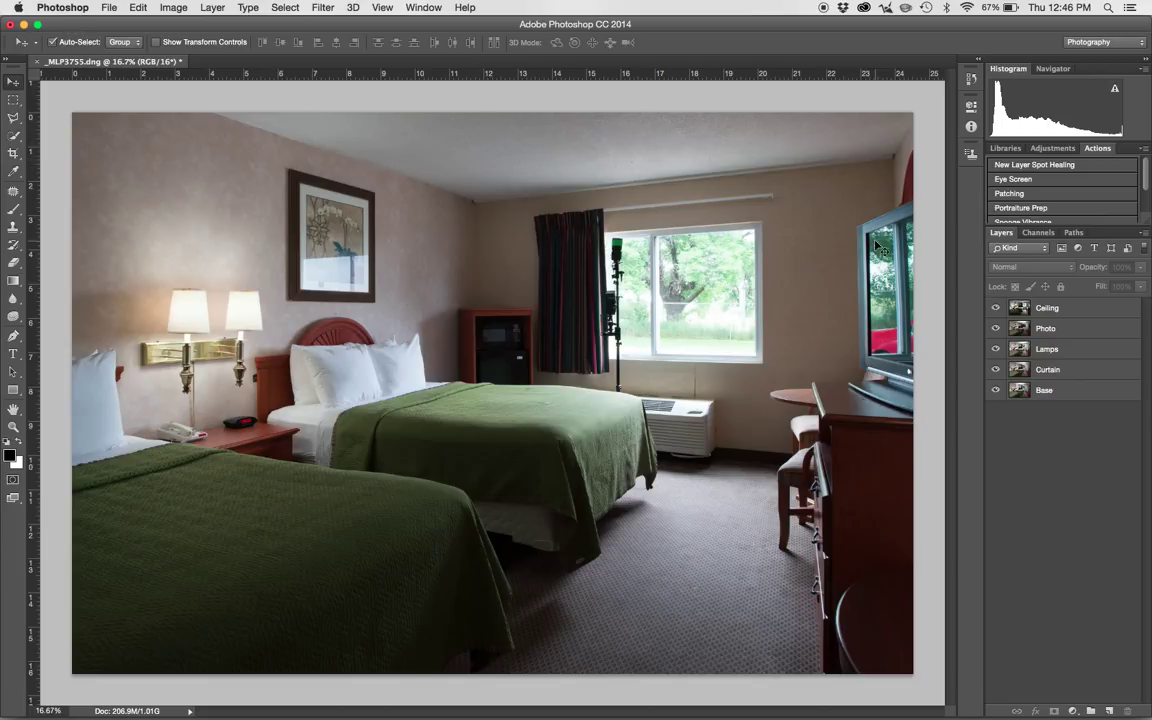
Show only the Base and Curtain layers and add a black layer mask to the Curtain layer.
{"action": "left_click", "coordinate": [995, 390], "text": "alt"}
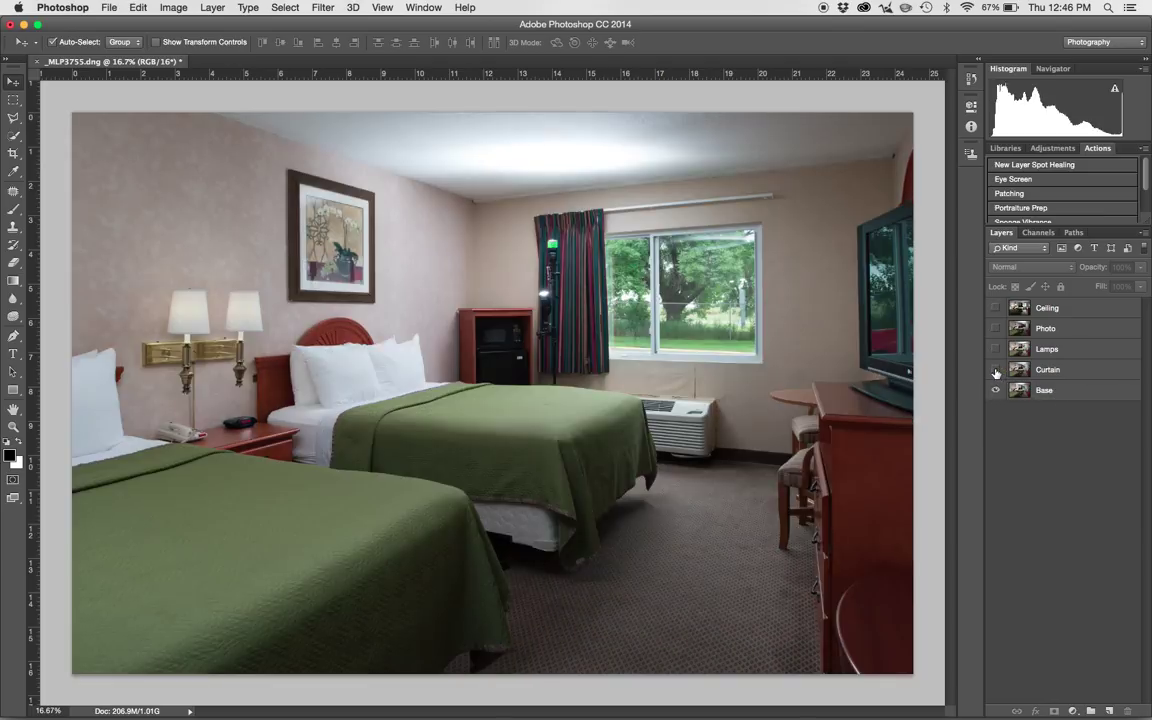
{"action": "left_click", "coordinate": [995, 370]}
{"action": "left_click", "coordinate": [1064, 372]}
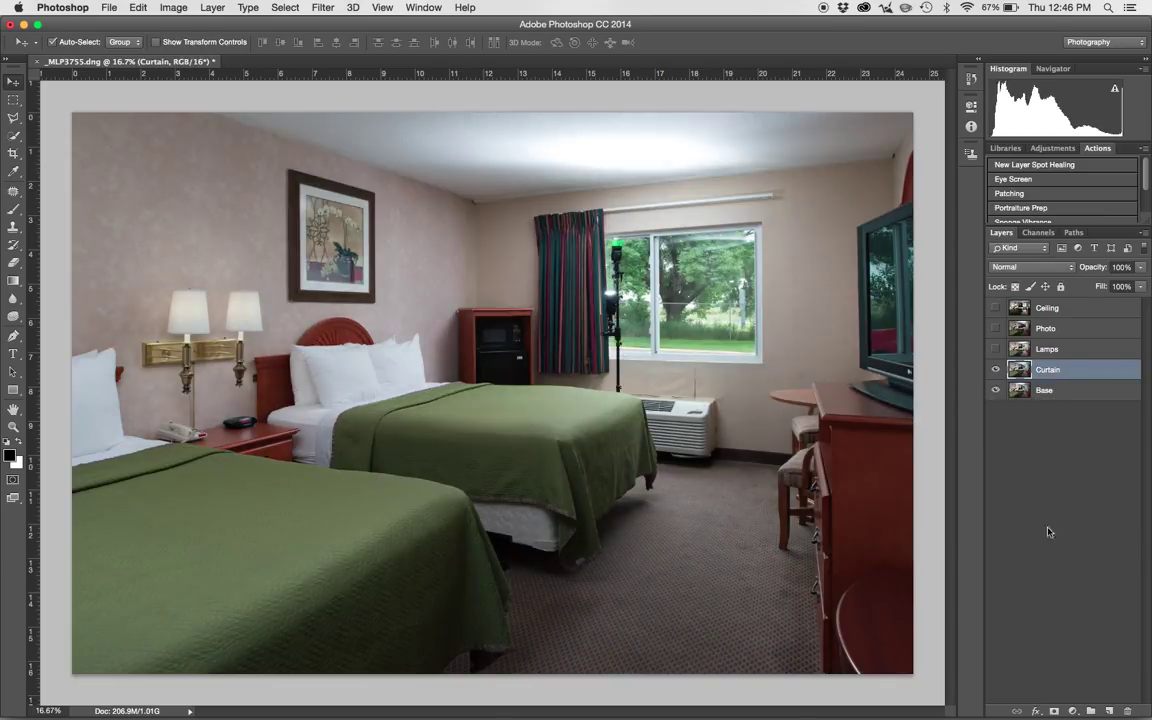
{"action": "left_click", "coordinate": [1053, 711], "text": "alt"}
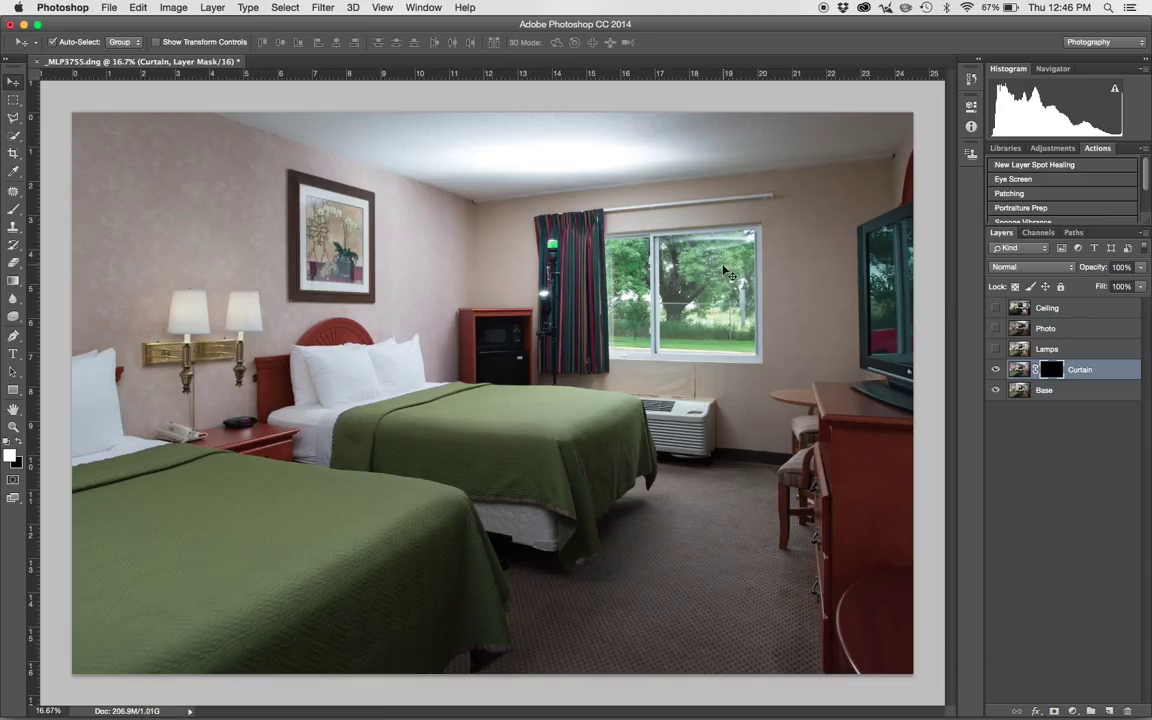
Paint white on the Curtain mask over the light stand reflected at the curtain, using a 412 px brush at 100% opacity.
{"action": "key", "text": "b"}
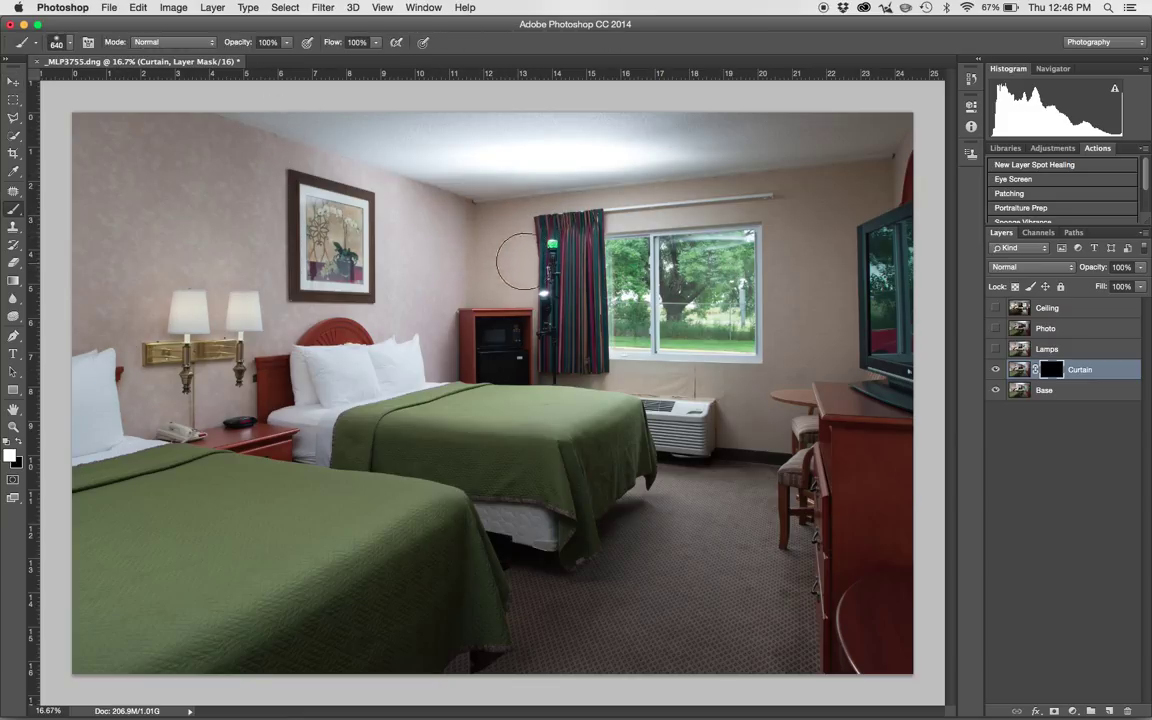
{"action": "left_click", "coordinate": [531, 259], "text": "ctrl+alt"}
{"action": "mouse_move", "coordinate": [531, 259]}
{"action": "left_mouse_down", "text": "ctrl+alt"}
{"action": "mouse_move", "coordinate": [518, 259]}
{"action": "mouse_move", "coordinate": [545, 257]}
{"action": "mouse_move", "coordinate": [545, 355]}
{"action": "mouse_move", "coordinate": [551, 248]}
{"action": "mouse_move", "coordinate": [548, 303]}
{"action": "mouse_move", "coordinate": [548, 293]}
{"action": "left_mouse_up", "text": "ctrl+alt"}
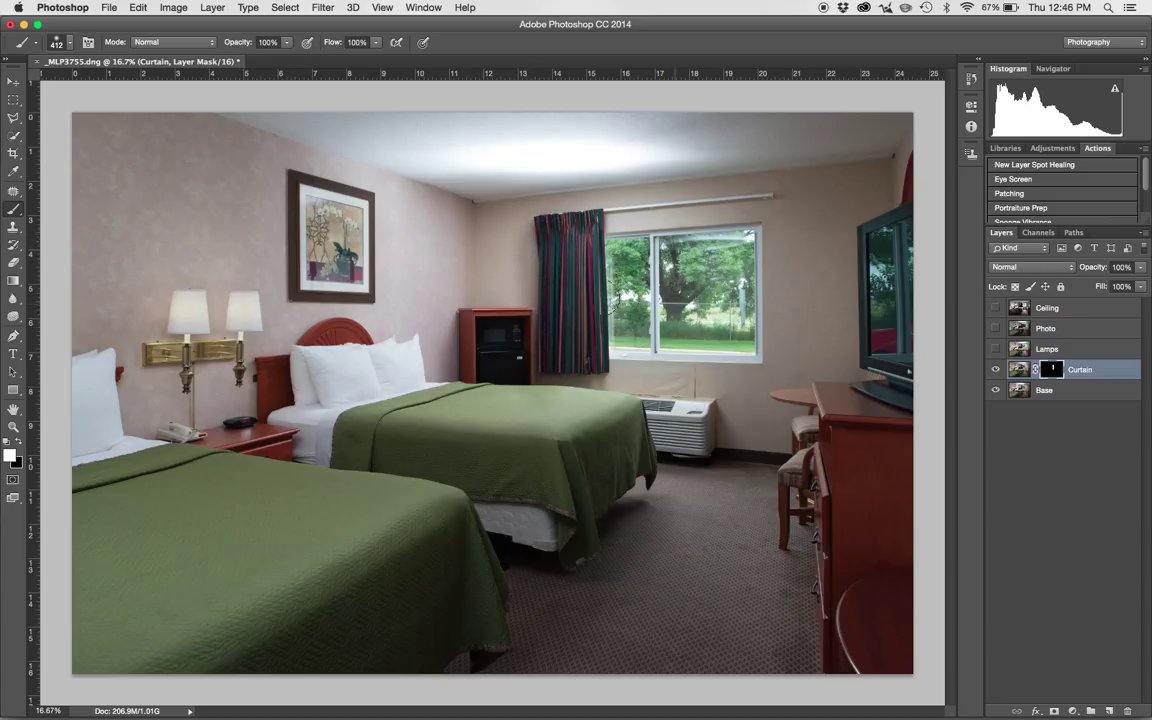
{"action": "left_click", "coordinate": [555, 293]}
Blend the wall beside the curtain's upper edge on the Curtain mask with a 544 px brush at 20% opacity.
{"action": "left_click_drag", "start_coordinate": [537, 252], "coordinate": [549, 253], "text": "ctrl+alt"}
{"action": "key", "text": "2"}
{"action": "mouse_move", "coordinate": [507, 218]}
{"action": "left_mouse_down"}
{"action": "mouse_move", "coordinate": [501, 310]}
{"action": "mouse_move", "coordinate": [516, 231]}
{"action": "left_mouse_up"}
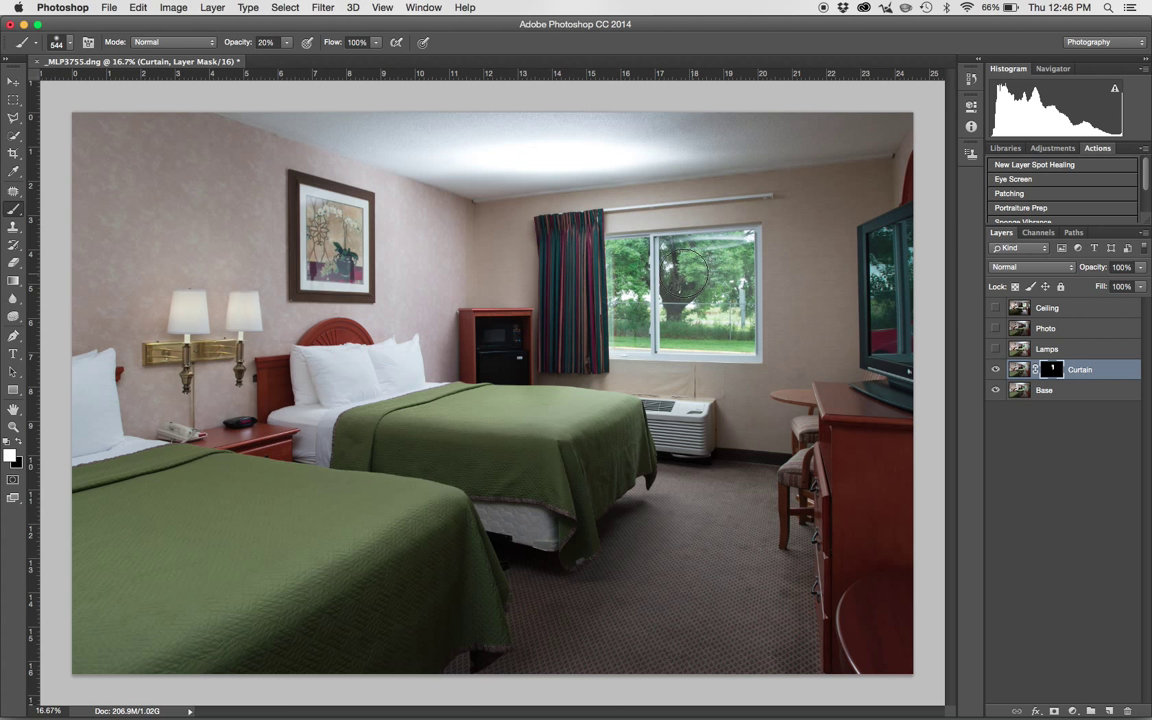
Examine the masked curtain up close from its upper pleats down to its lower hem.
{"action": "key", "text": "z"}
{"action": "left_click_drag", "start_coordinate": [573, 261], "coordinate": [670, 287]}
{"action": "key", "text": "b"}
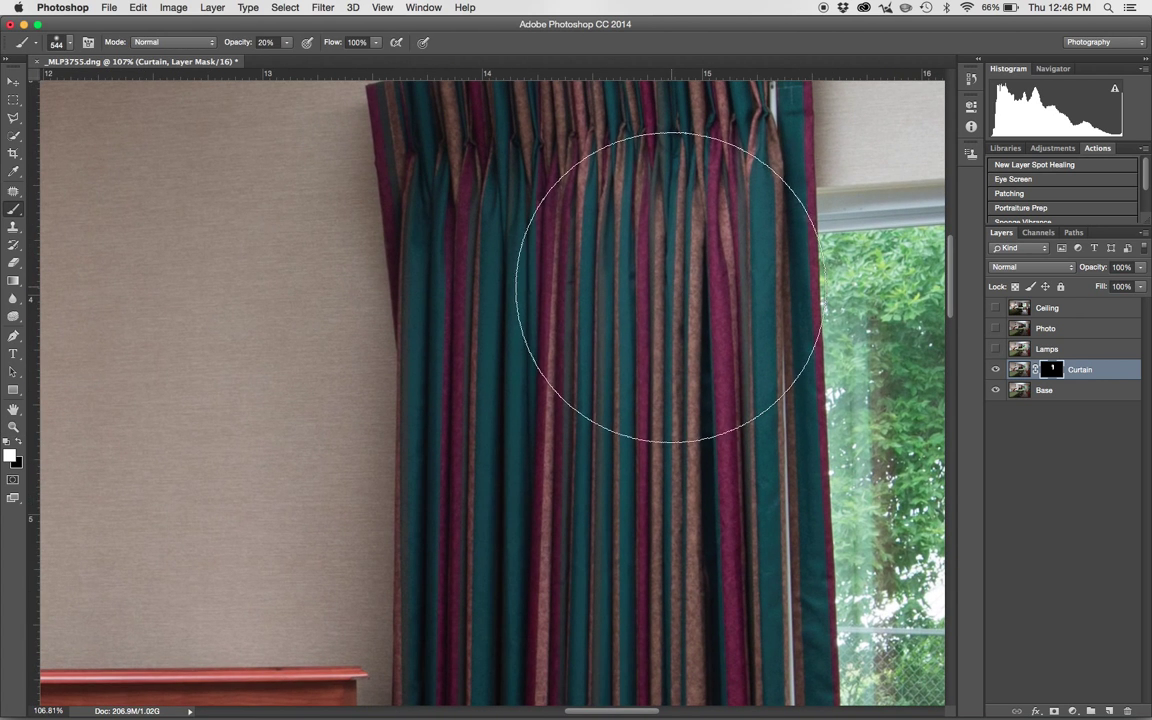
{"action": "left_click_drag", "start_coordinate": [674, 413], "coordinate": [686, 375]}
{"action": "scroll", "coordinate": [686, 375], "scroll_direction": "down", "scroll_amount": 10}
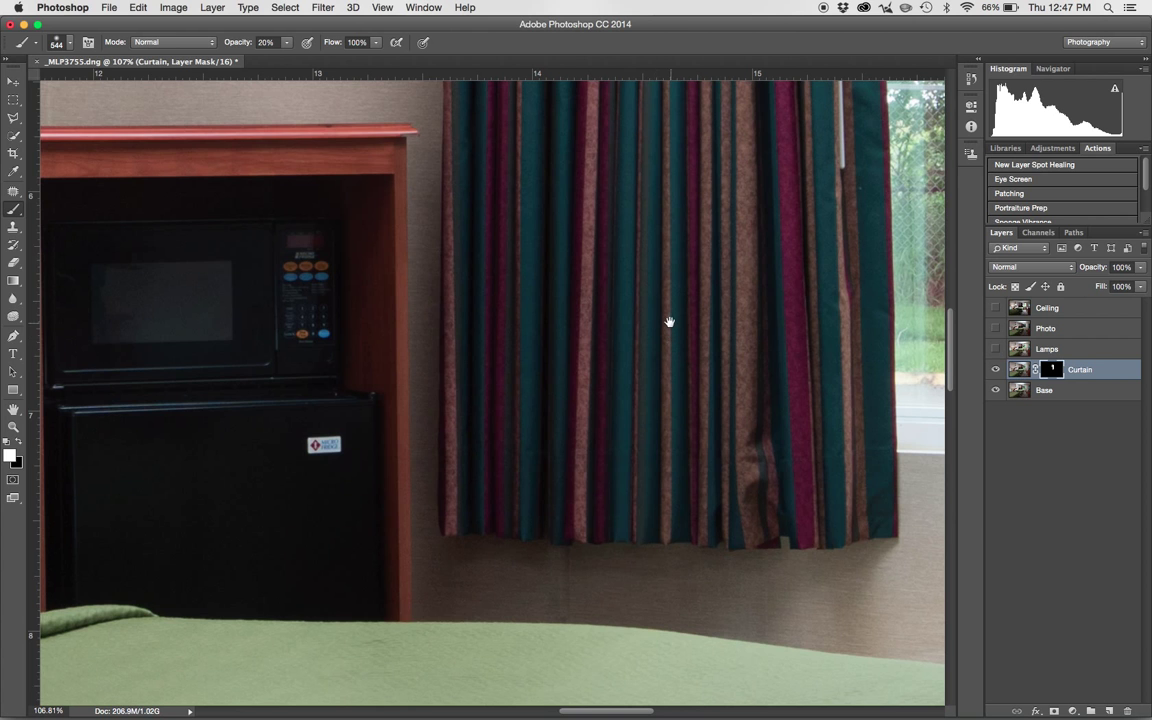
{"action": "key", "text": "z"}
{"action": "left_click_drag", "start_coordinate": [740, 311], "coordinate": [610, 345]}
{"action": "key", "text": "b"}
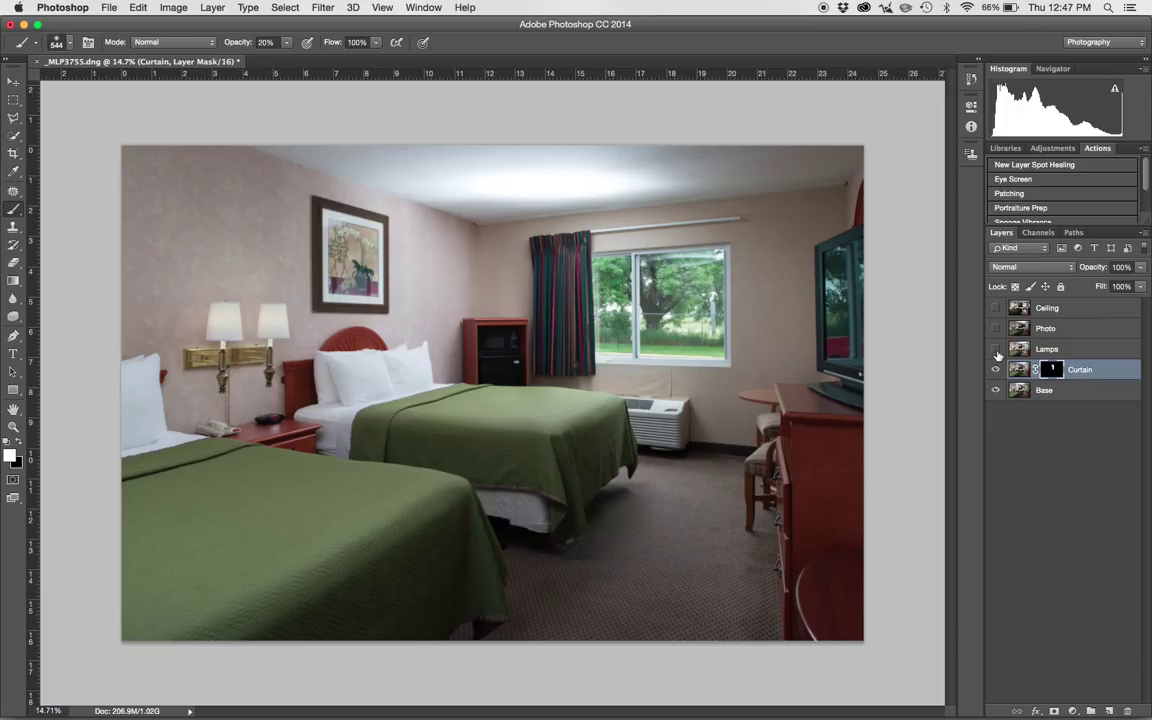
Show the Lamps layer and add a black layer mask to it.
{"action": "left_click", "coordinate": [995, 349]}
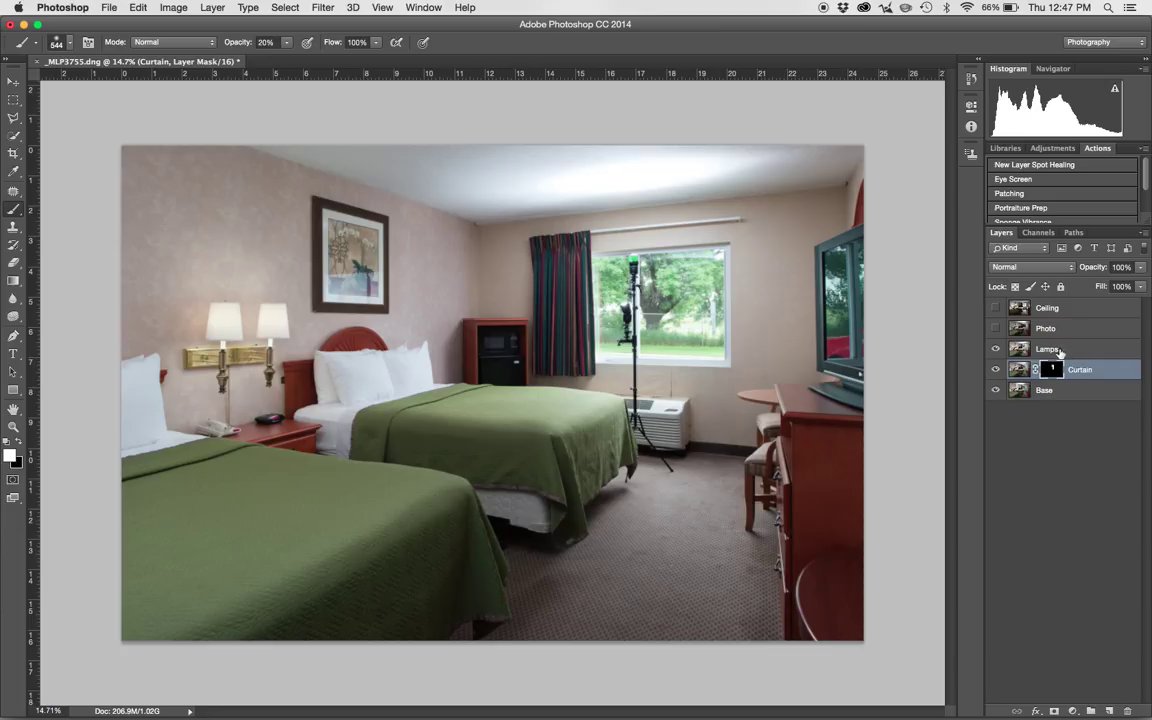
{"action": "left_click", "coordinate": [1058, 350]}
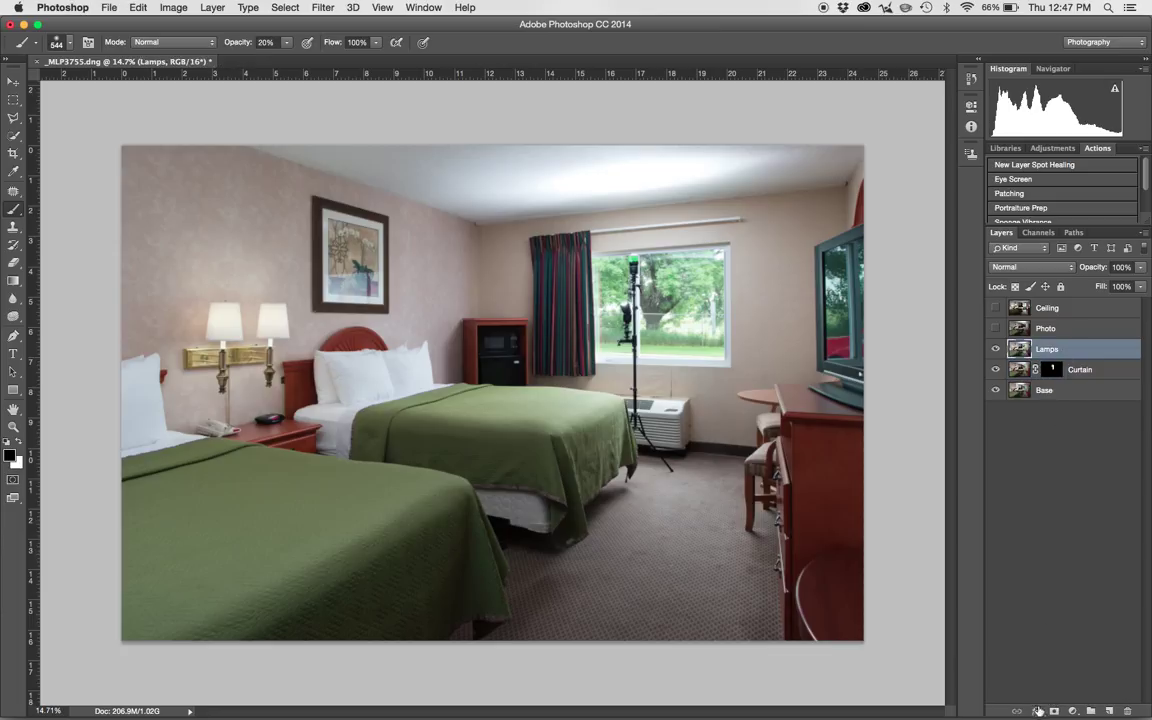
{"action": "left_click", "coordinate": [1054, 711], "text": "alt"}
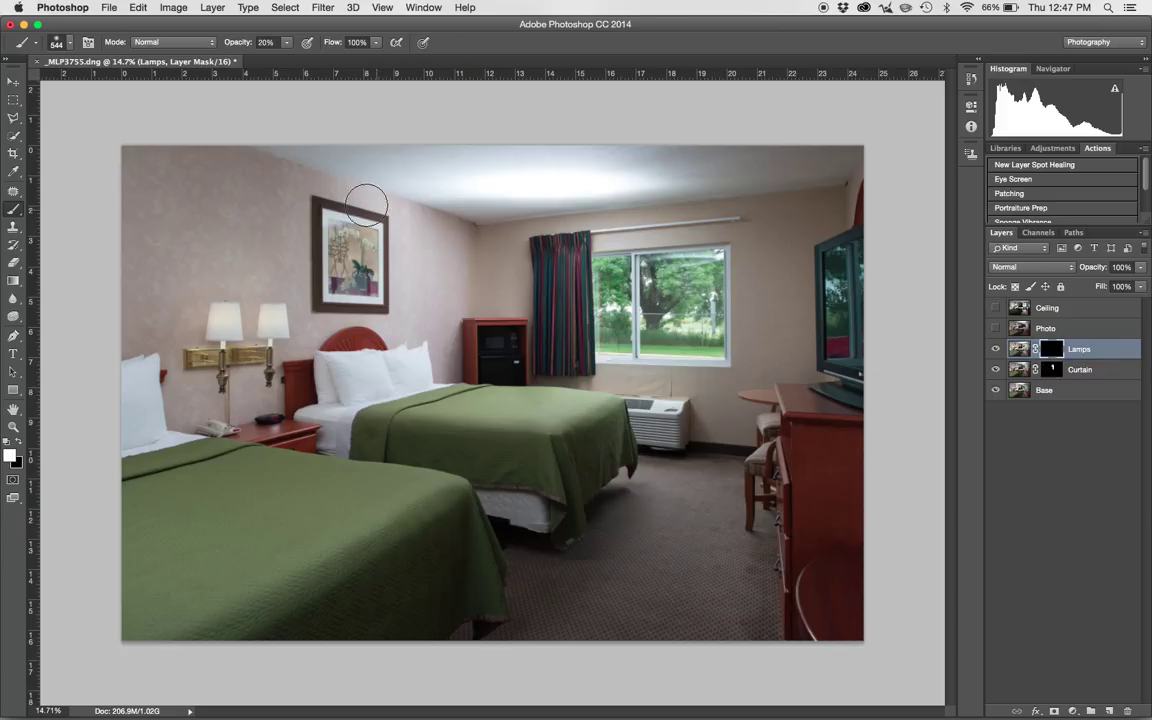
Paint white on the Lamps mask over the wall lamps and surrounding wall with a soft 2189 px brush at 100% opacity.
{"action": "mouse_move", "coordinate": [182, 283]}
{"action": "left_mouse_down"}
{"action": "mouse_move", "coordinate": [263, 347]}
{"action": "mouse_move", "coordinate": [216, 286]}
{"action": "mouse_move", "coordinate": [223, 254]}
{"action": "left_mouse_up"}
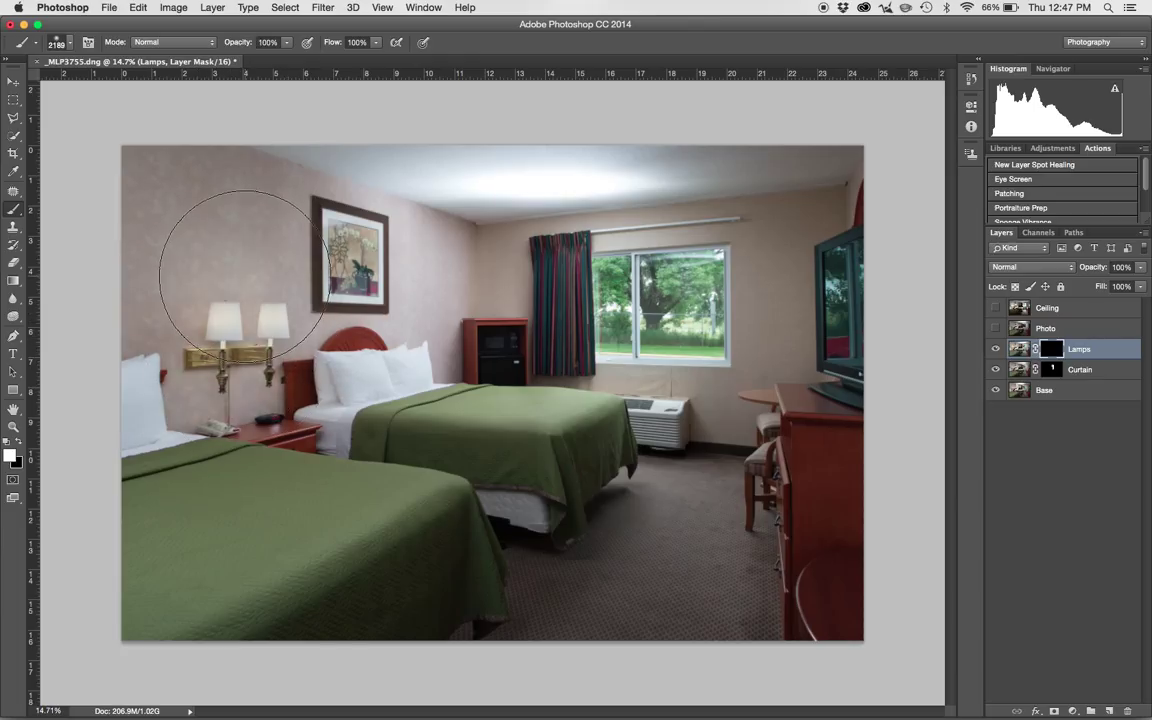
{"action": "left_click_drag", "start_coordinate": [224, 340], "coordinate": [243, 297]}
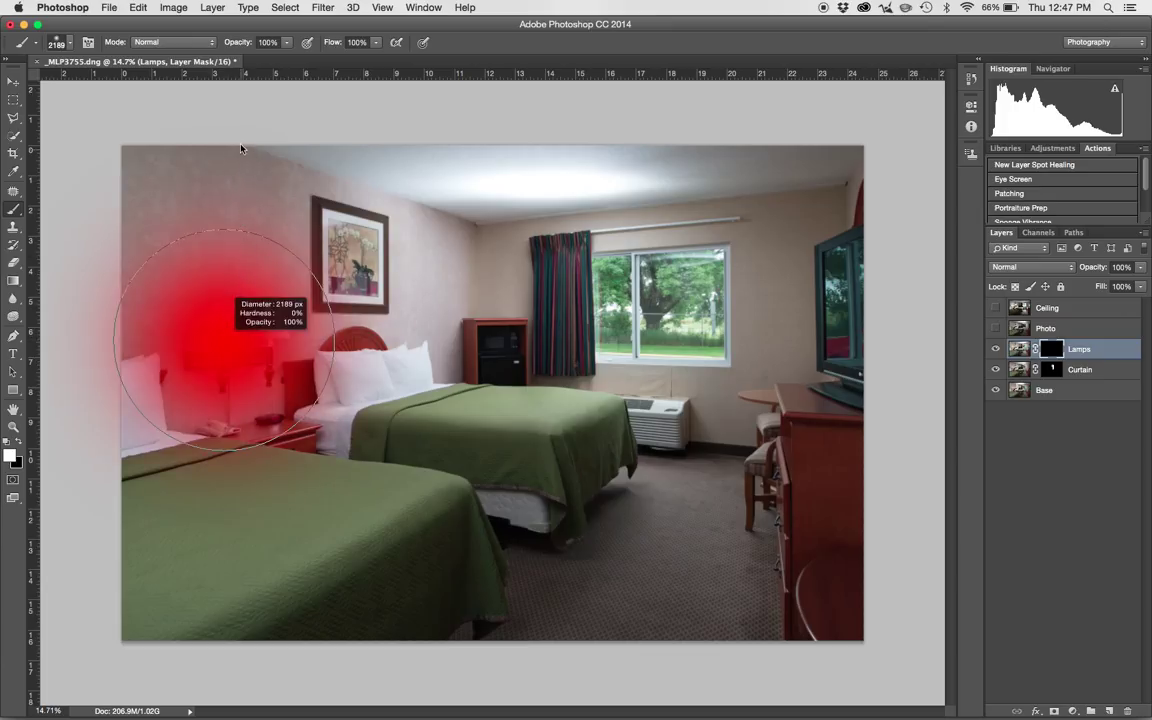
{"action": "left_click_drag", "start_coordinate": [240, 148], "coordinate": [240, 150]}
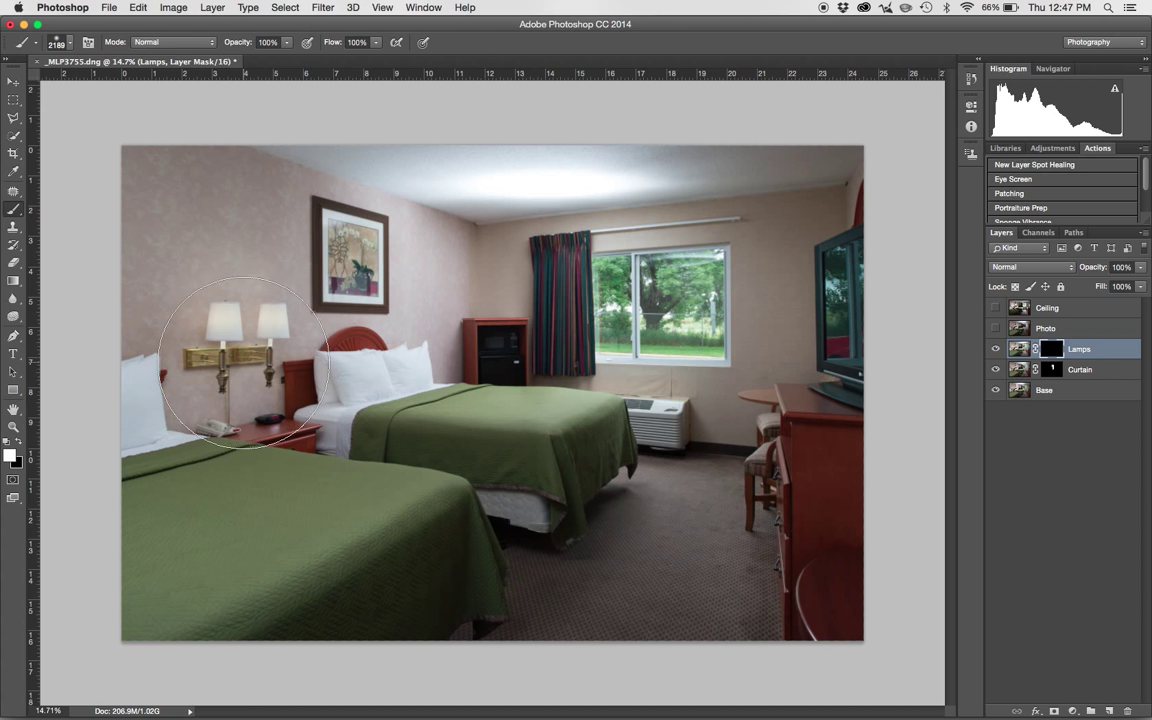
{"action": "left_click_drag", "start_coordinate": [243, 363], "coordinate": [248, 260]}
Softly reveal more of the Lamps layer at 20% brush opacity, reducing the brush to 762 px for the area around the microwave cabinet.
{"action": "mouse_move", "coordinate": [242, 162]}
{"action": "left_mouse_down"}
{"action": "mouse_move", "coordinate": [230, 357]}
{"action": "mouse_move", "coordinate": [232, 183]}
{"action": "mouse_move", "coordinate": [288, 300]}
{"action": "mouse_move", "coordinate": [262, 170]}
{"action": "mouse_move", "coordinate": [277, 113]}
{"action": "left_mouse_up"}
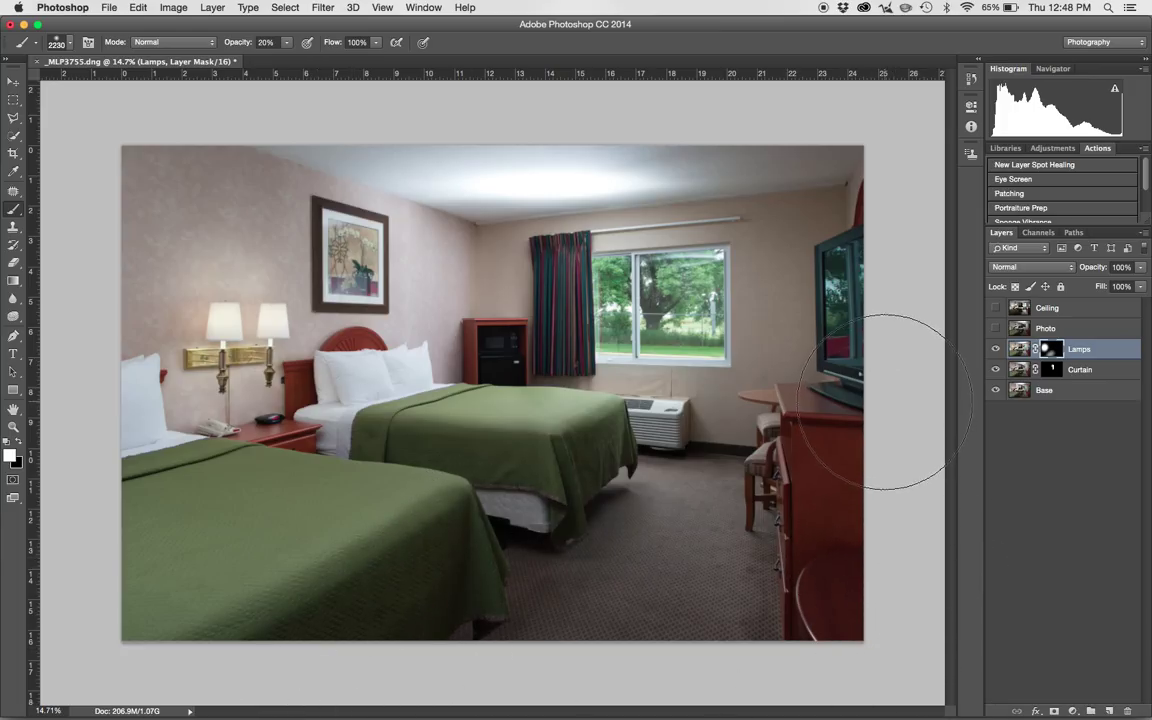
{"action": "left_click", "coordinate": [503, 350], "text": "ctrl+alt"}
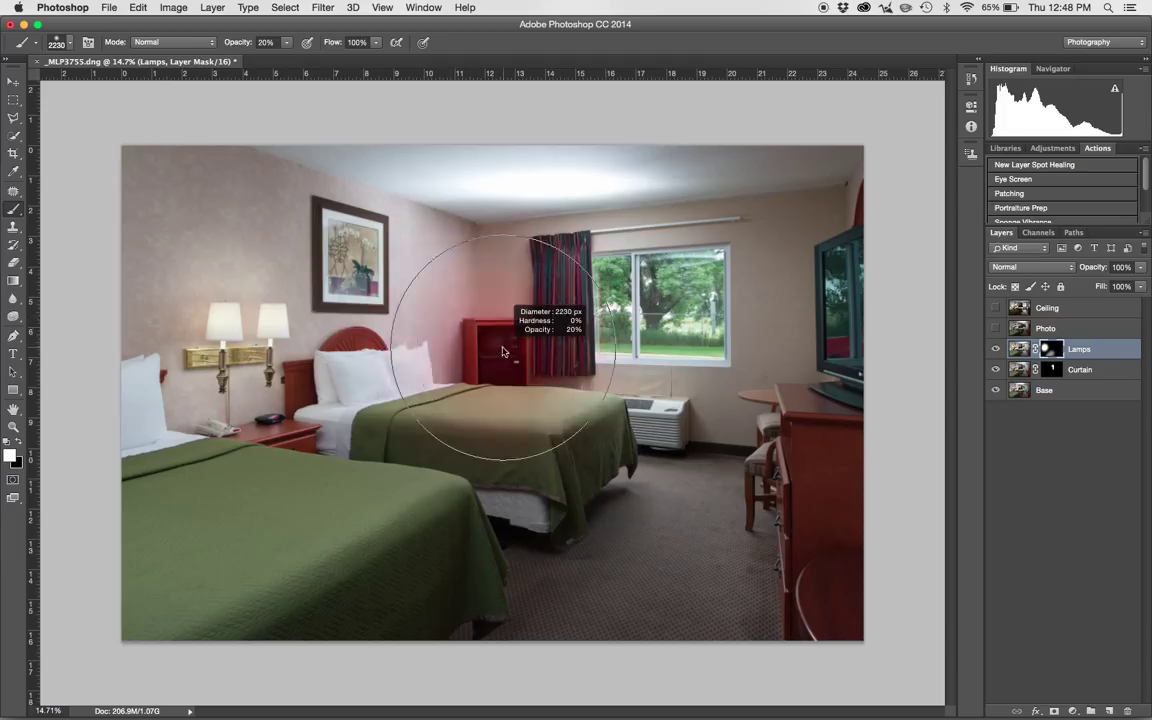
{"action": "left_click_drag", "start_coordinate": [503, 350], "coordinate": [490, 345]}
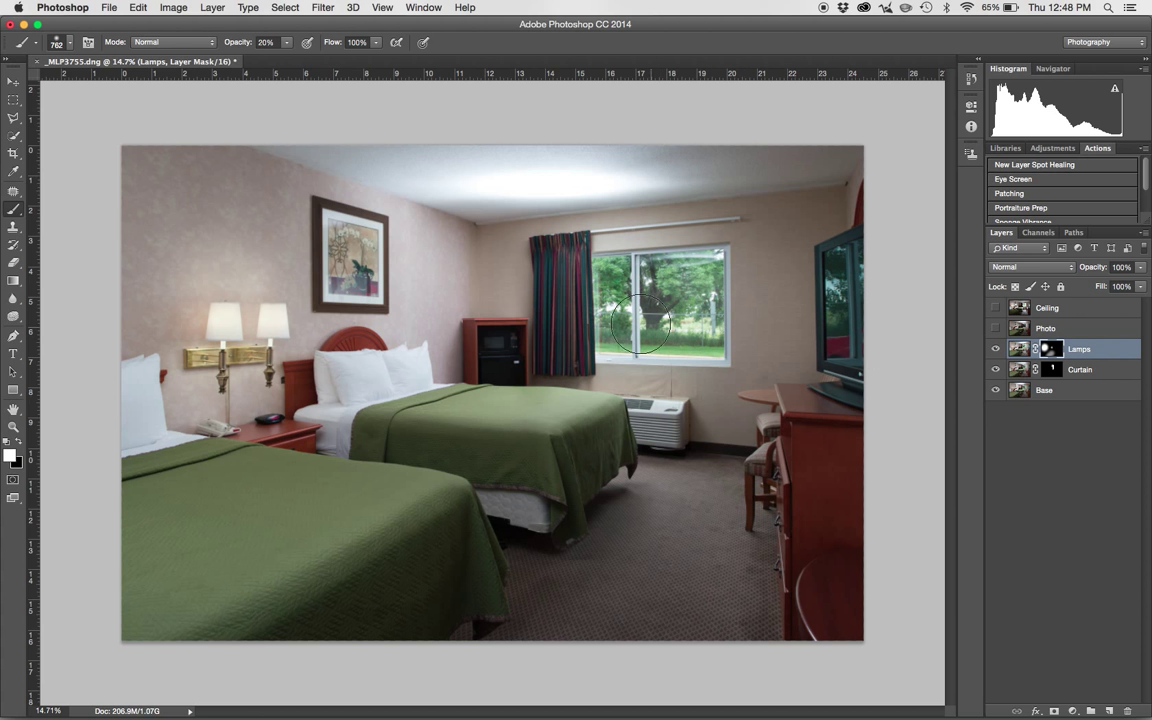
Show the Photo layer and make it the active layer for work on the framed wall picture.
{"action": "key", "text": "z"}
{"action": "left_click_drag", "start_coordinate": [324, 226], "coordinate": [498, 300]}
{"action": "key", "text": "b"}
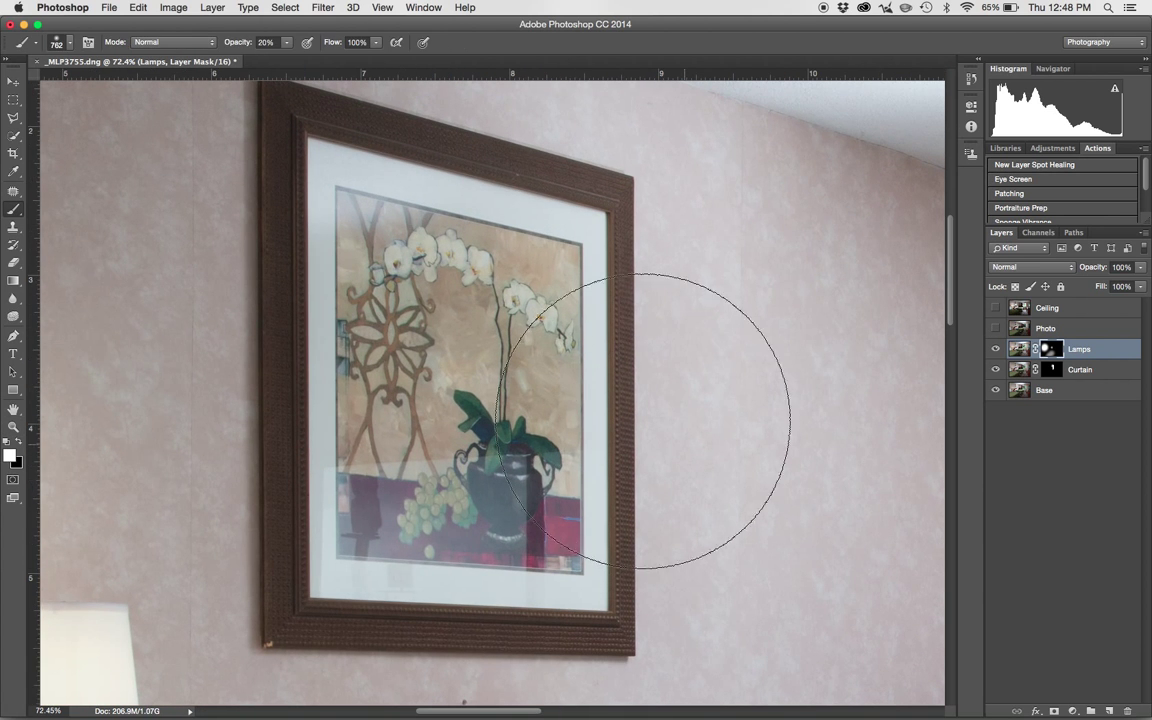
{"action": "left_click", "coordinate": [995, 328]}
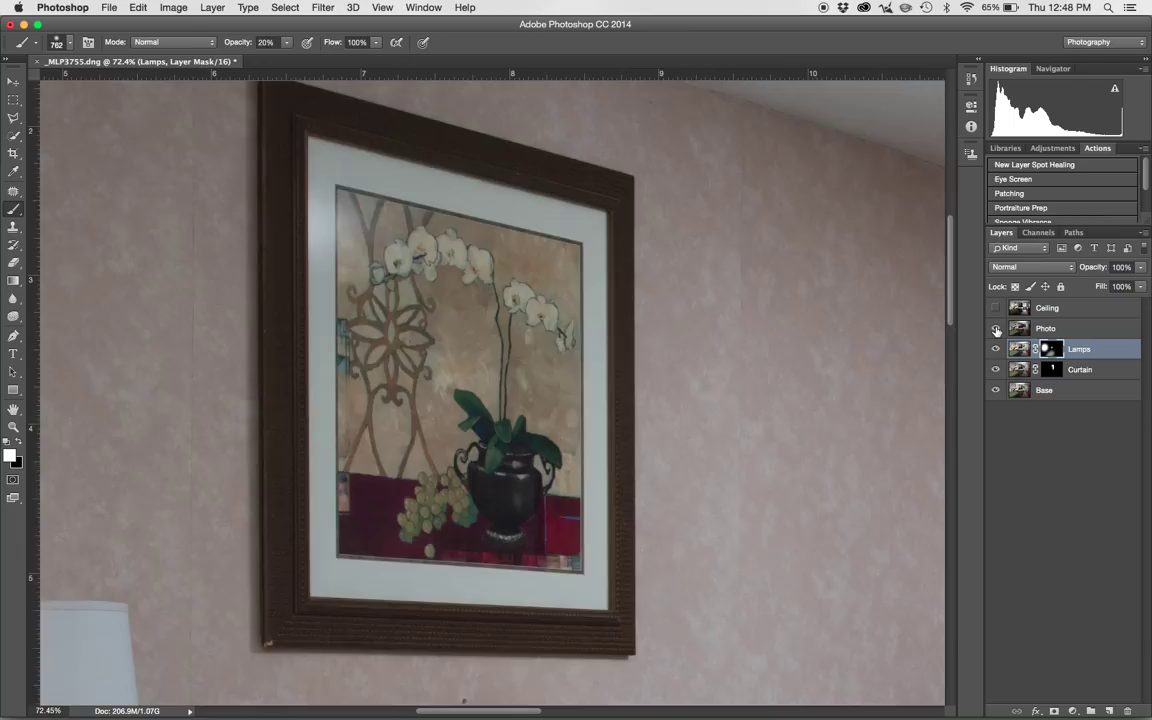
{"action": "left_click", "coordinate": [1066, 329]}
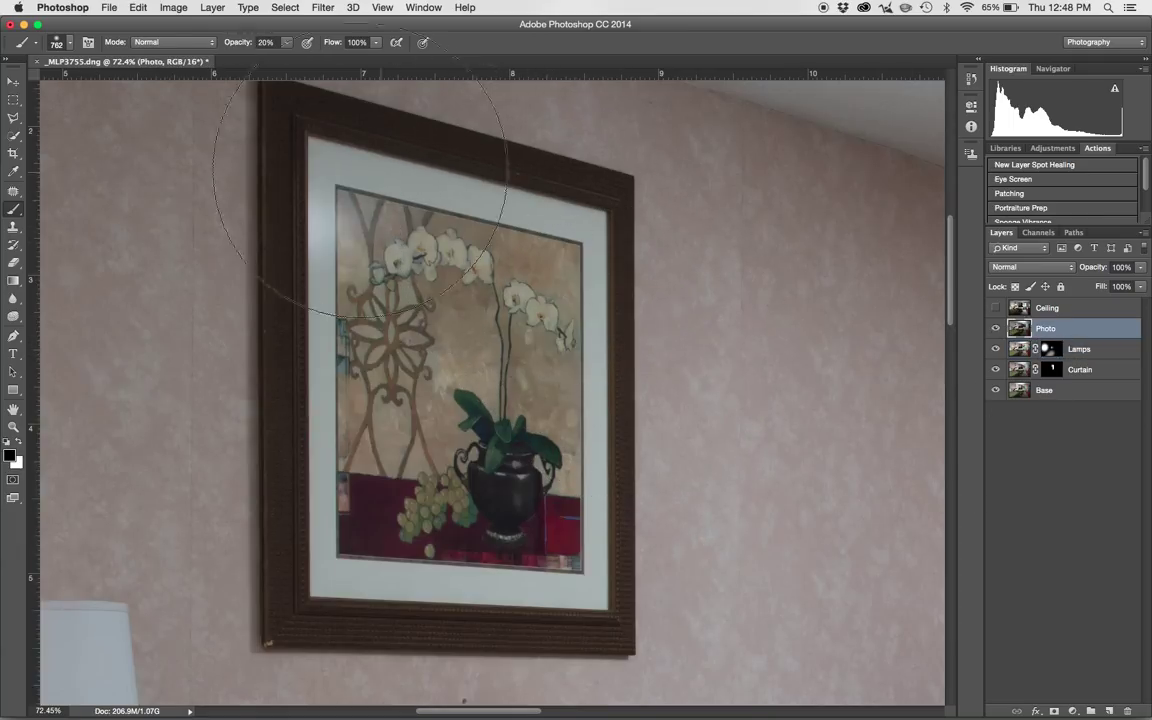
Select the picture and its pale mat inside the wooden frame with a four-cornered Polygonal Lasso selection along the frame's inner edge, 0 px feather.
{"action": "key", "text": "l"}
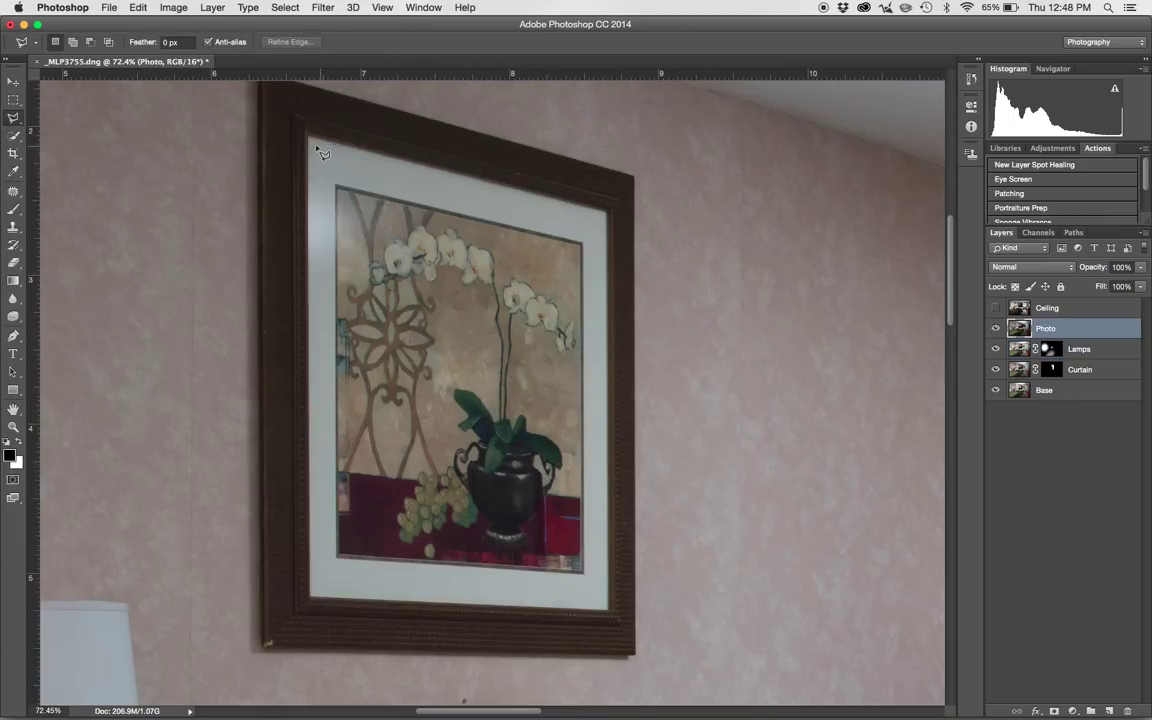
{"action": "left_click", "coordinate": [14, 118]}
{"action": "left_click", "coordinate": [63, 123]}
{"action": "left_click_drag", "start_coordinate": [306, 141], "coordinate": [342, 152]}
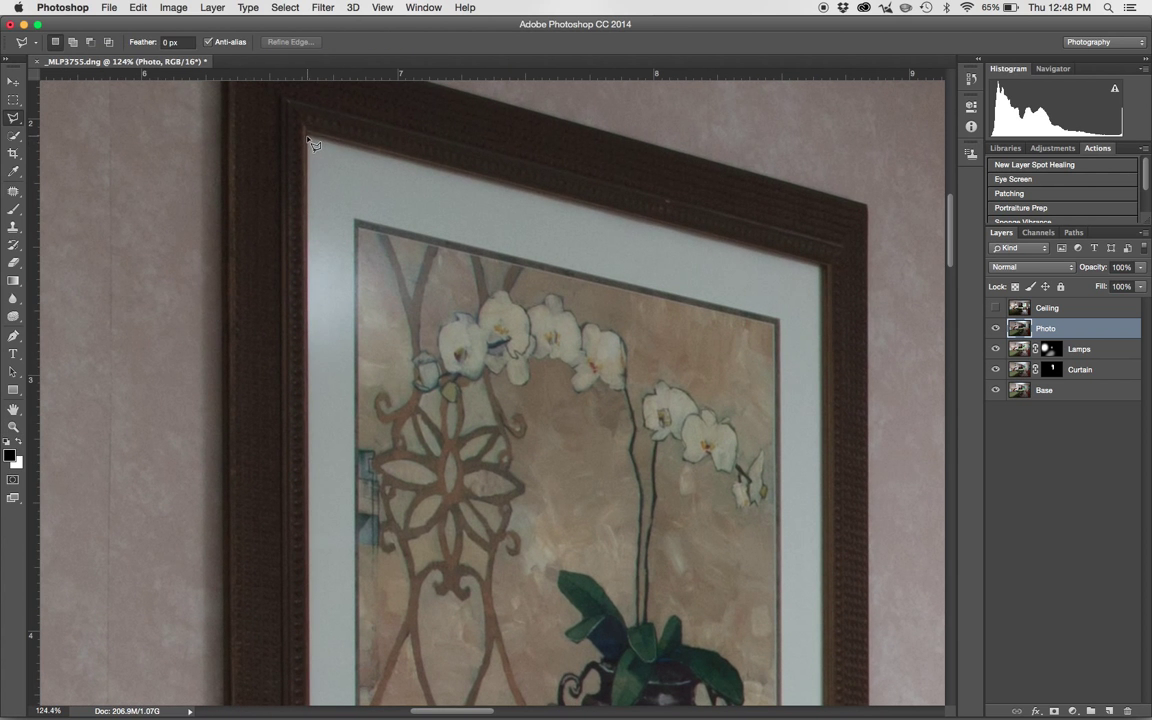
{"action": "left_click", "coordinate": [308, 137]}
{"action": "left_click", "coordinate": [822, 266]}
{"action": "left_click_drag", "start_coordinate": [815, 560], "coordinate": [795, 301]}
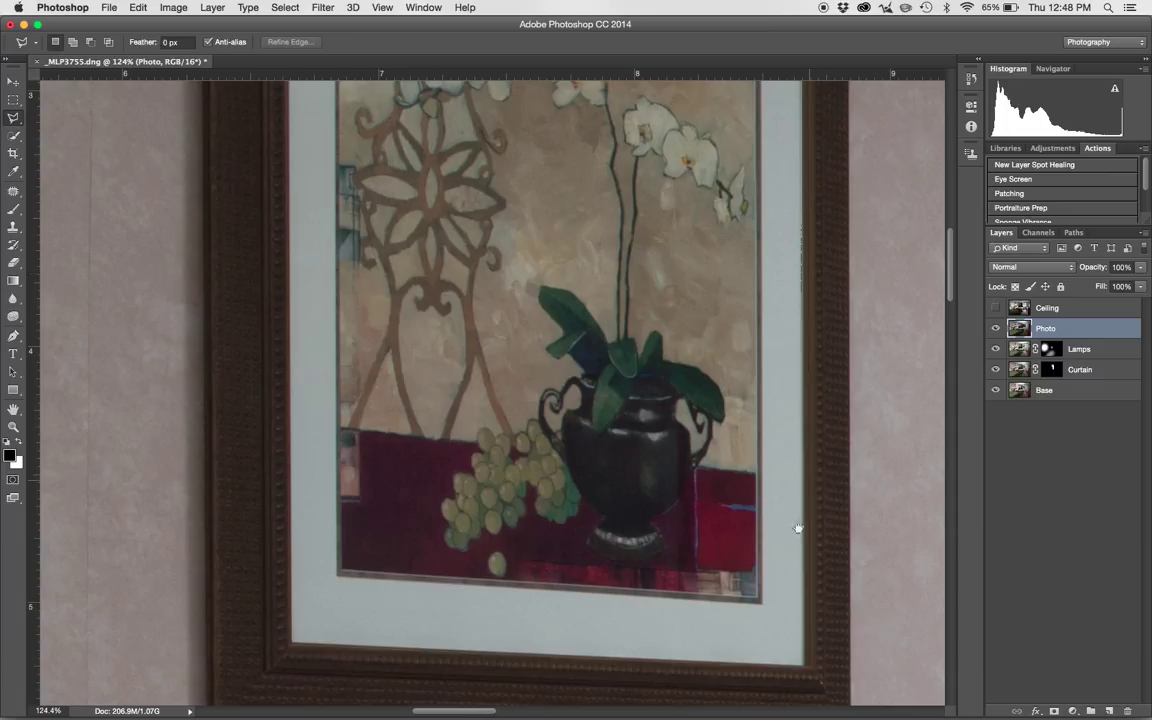
{"action": "left_click", "coordinate": [804, 666]}
{"action": "left_click", "coordinate": [293, 644]}
{"action": "left_click_drag", "start_coordinate": [310, 175], "coordinate": [314, 489]}
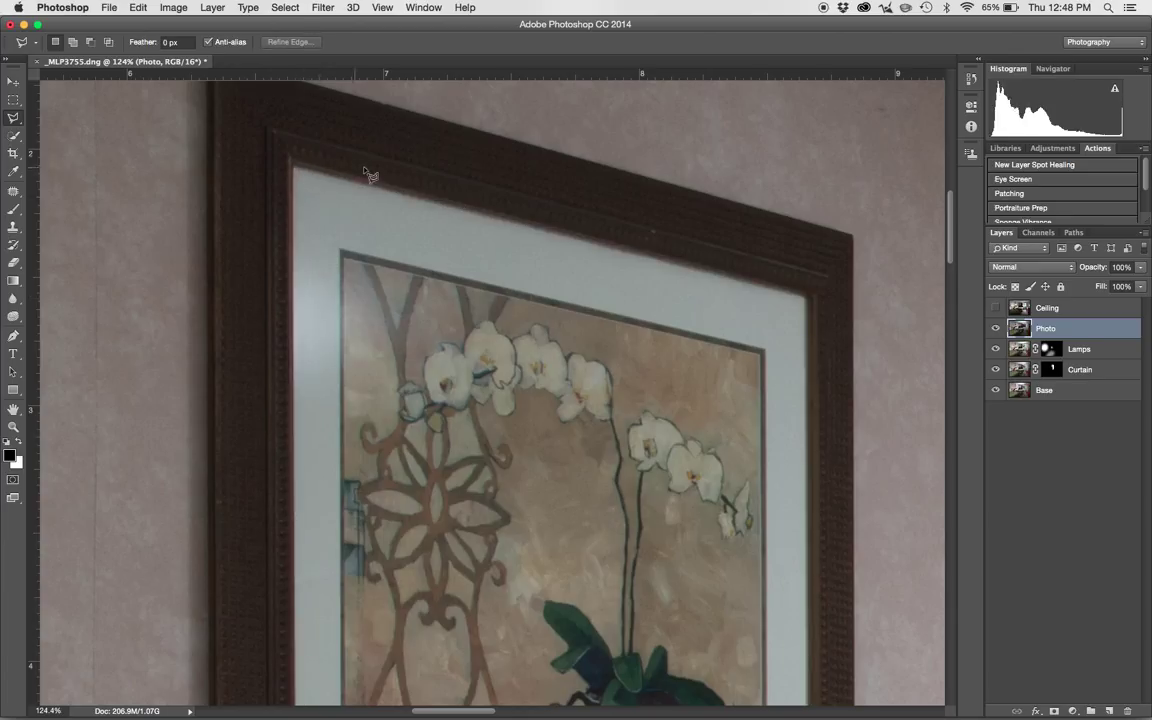
{"action": "key", "text": "Return"}
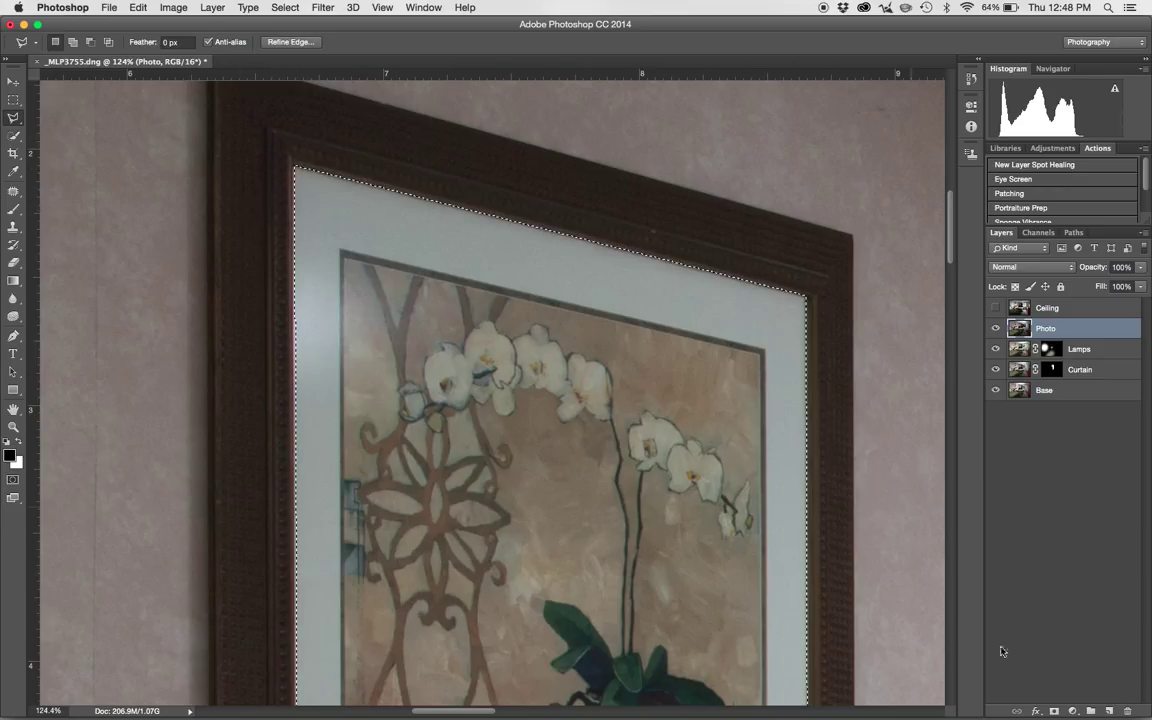
Mask the Photo layer to the selected area inside the picture frame.
{"action": "left_click", "coordinate": [1054, 711]}
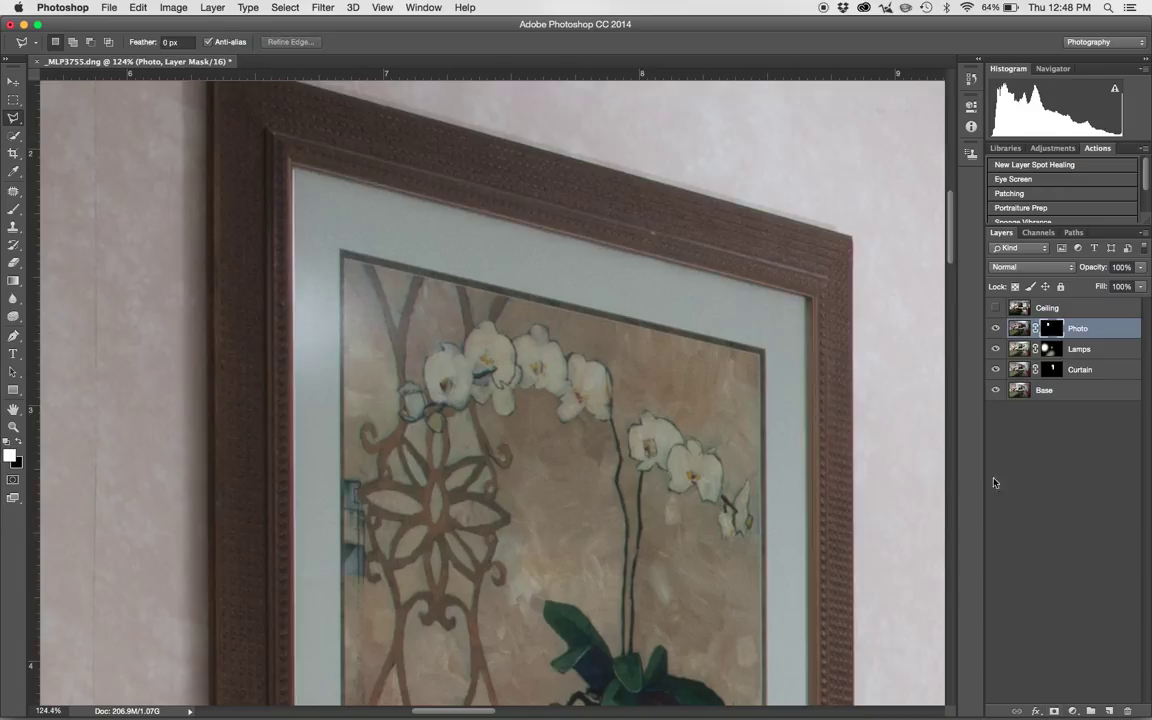
{"action": "key", "text": "z"}
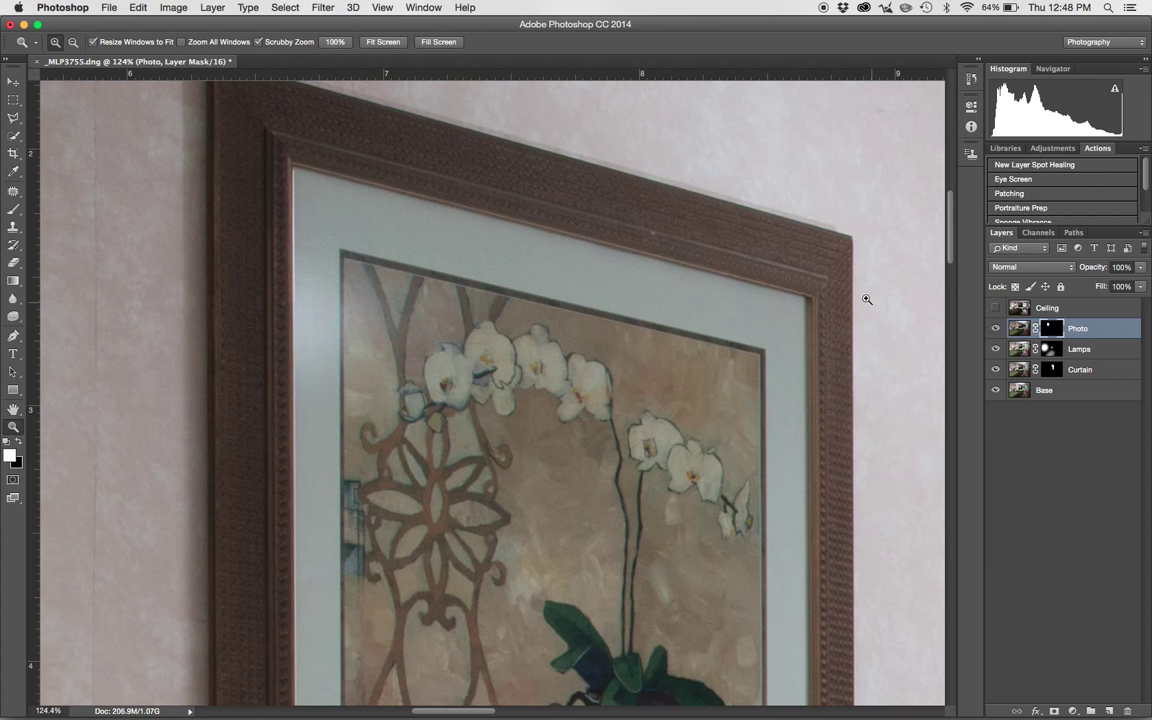
{"action": "left_click_drag", "start_coordinate": [865, 294], "coordinate": [784, 314]}
{"action": "key", "text": "l"}
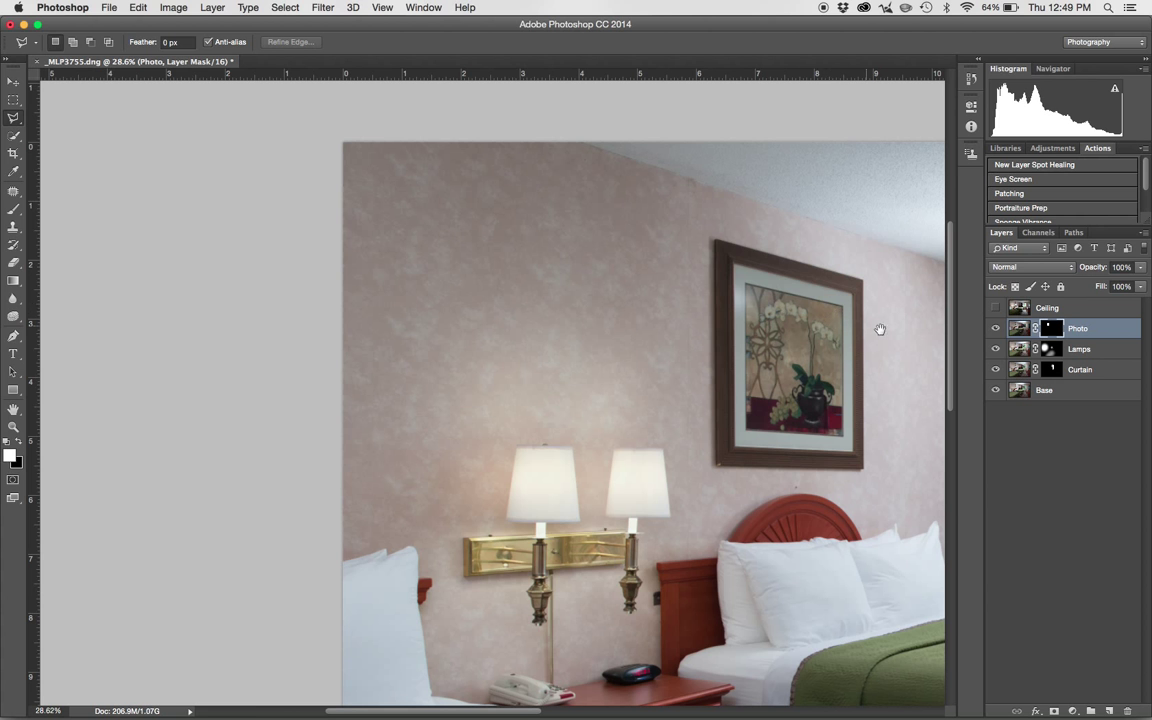
{"action": "scroll", "coordinate": [880, 329], "scroll_direction": "right", "scroll_amount": 5}
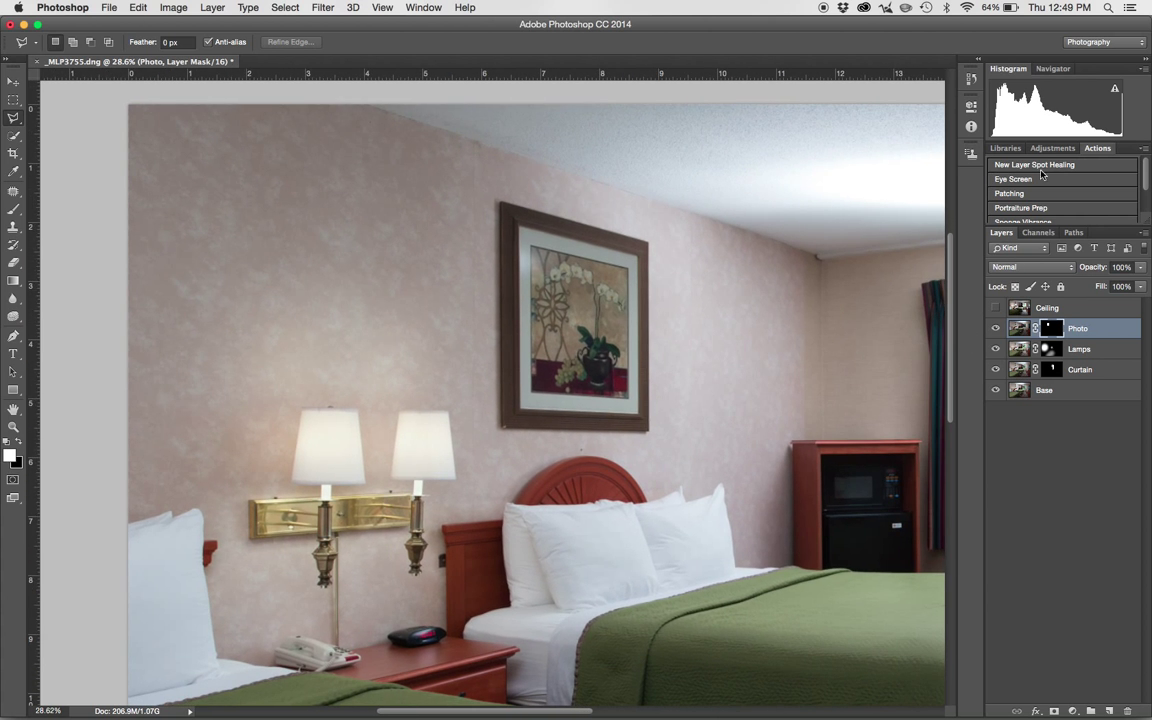
{"action": "left_click_drag", "start_coordinate": [754, 245], "coordinate": [592, 233]}
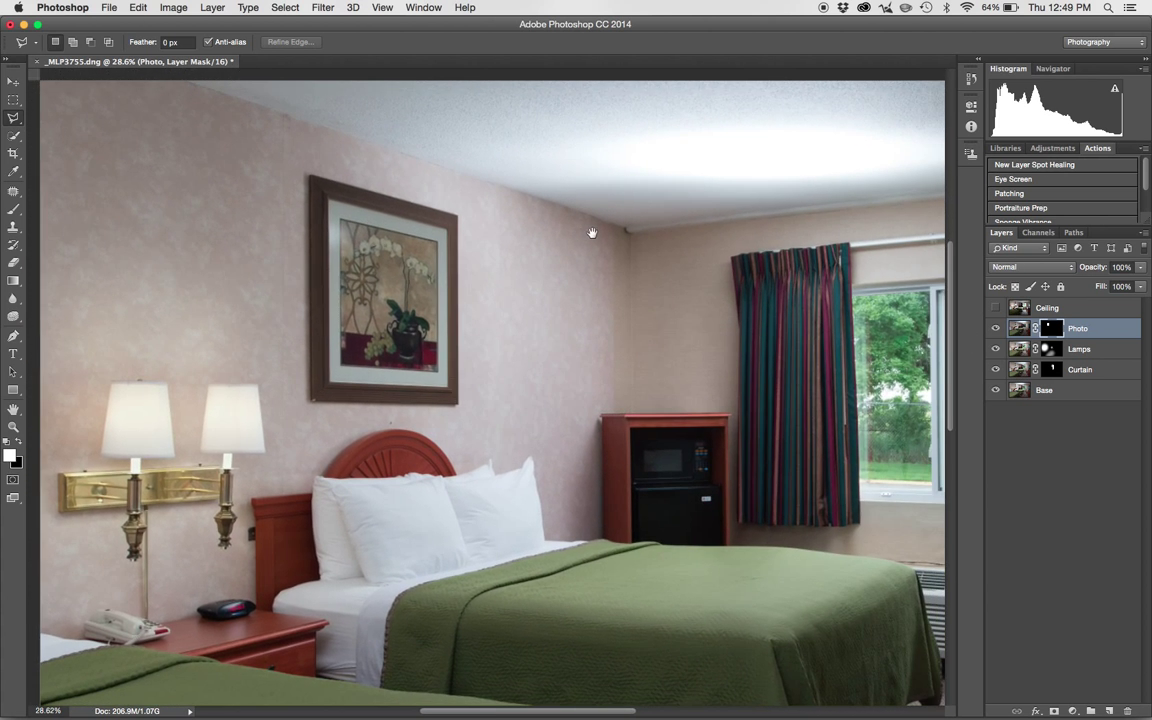
{"action": "key", "text": "super+r"}
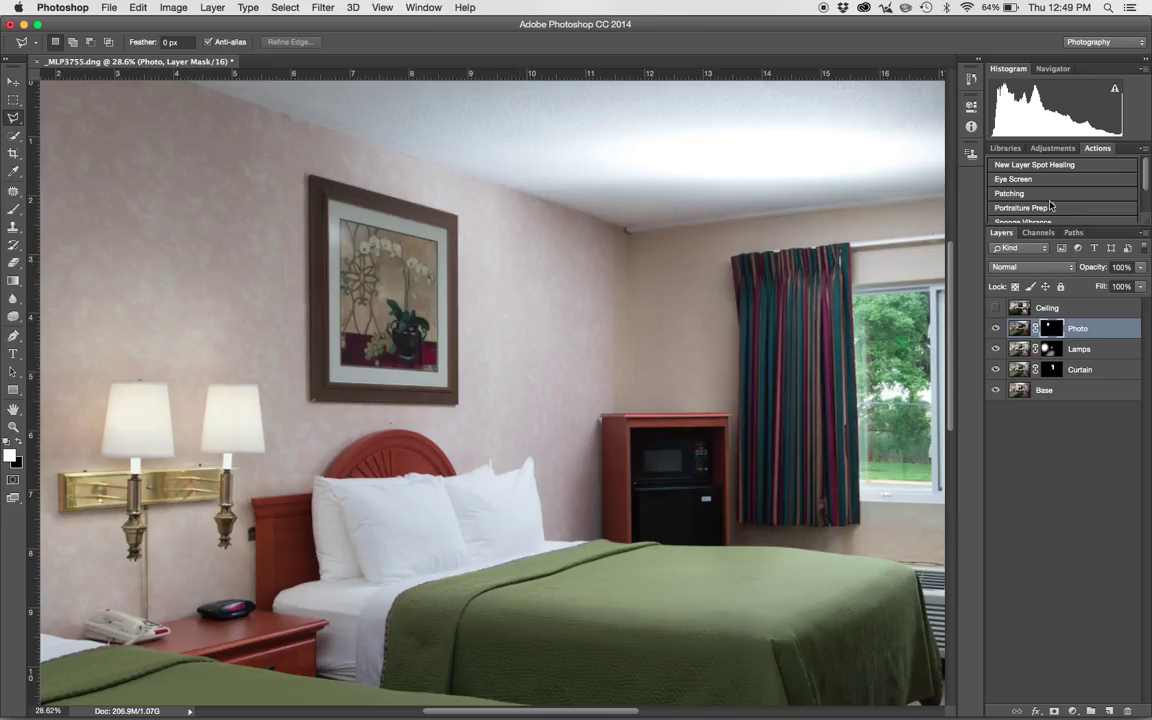
Add a Curves adjustment clipped to the Photo layer and brighten its RGB curve with a point at input 99, output 142.
{"action": "left_click", "coordinate": [1042, 149]}
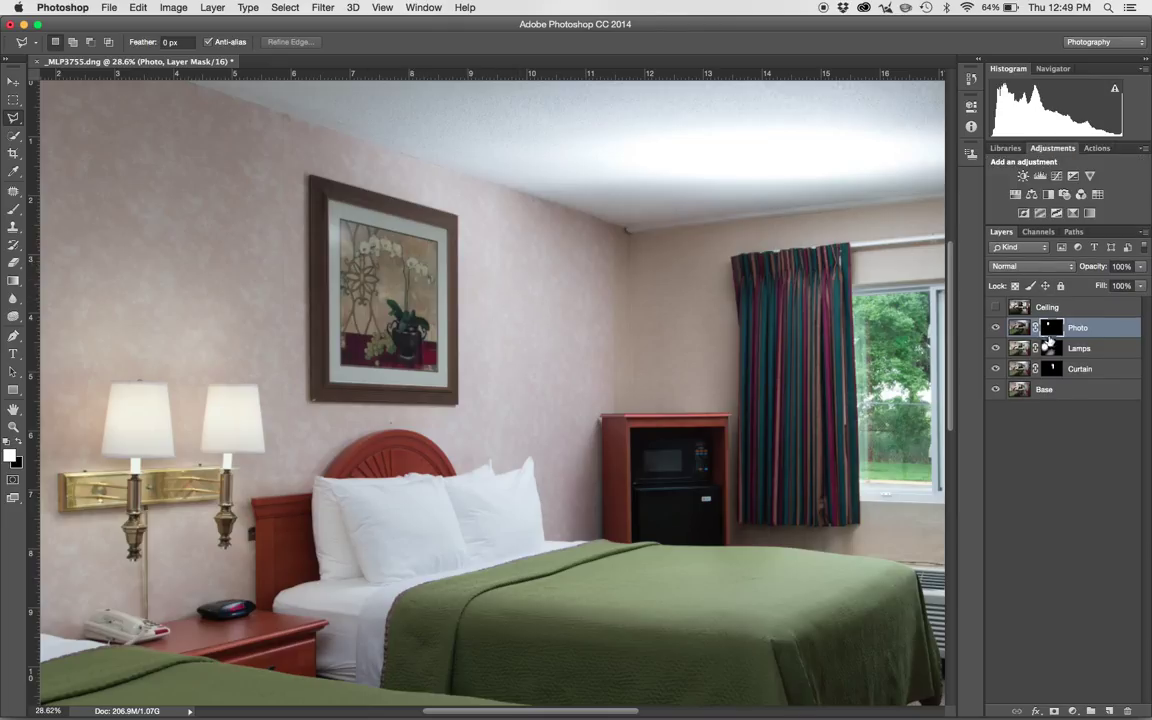
{"action": "left_click", "coordinate": [1057, 176]}
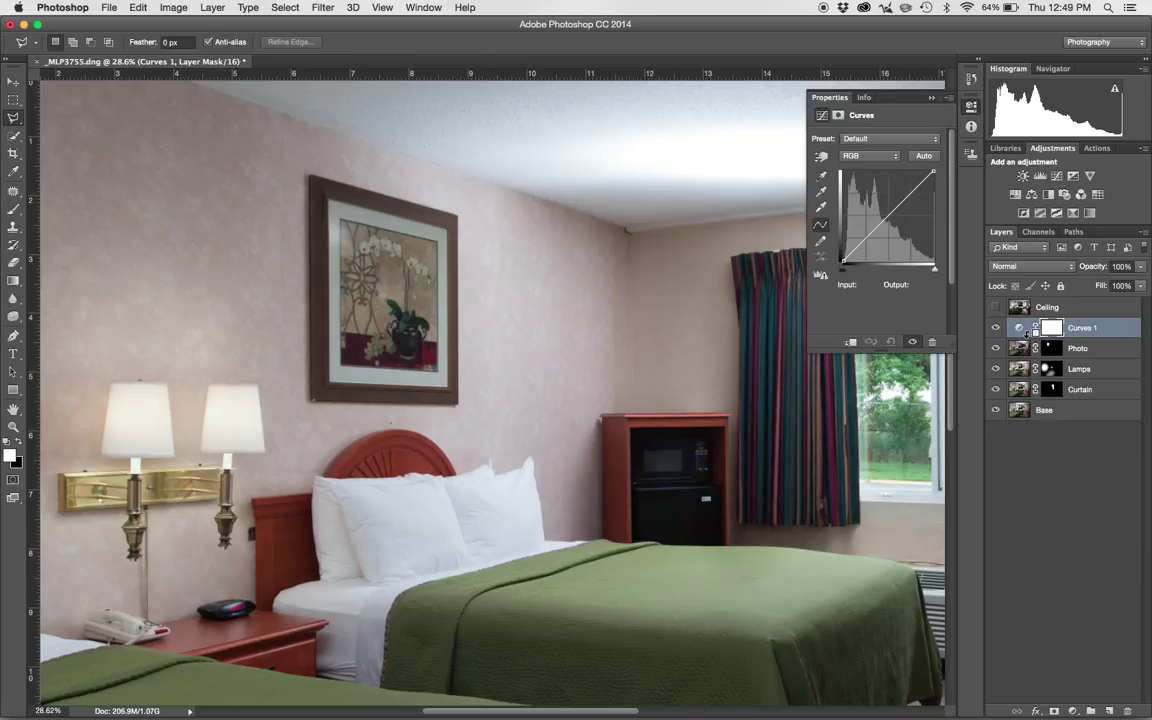
{"action": "left_click", "coordinate": [1028, 336], "text": "alt"}
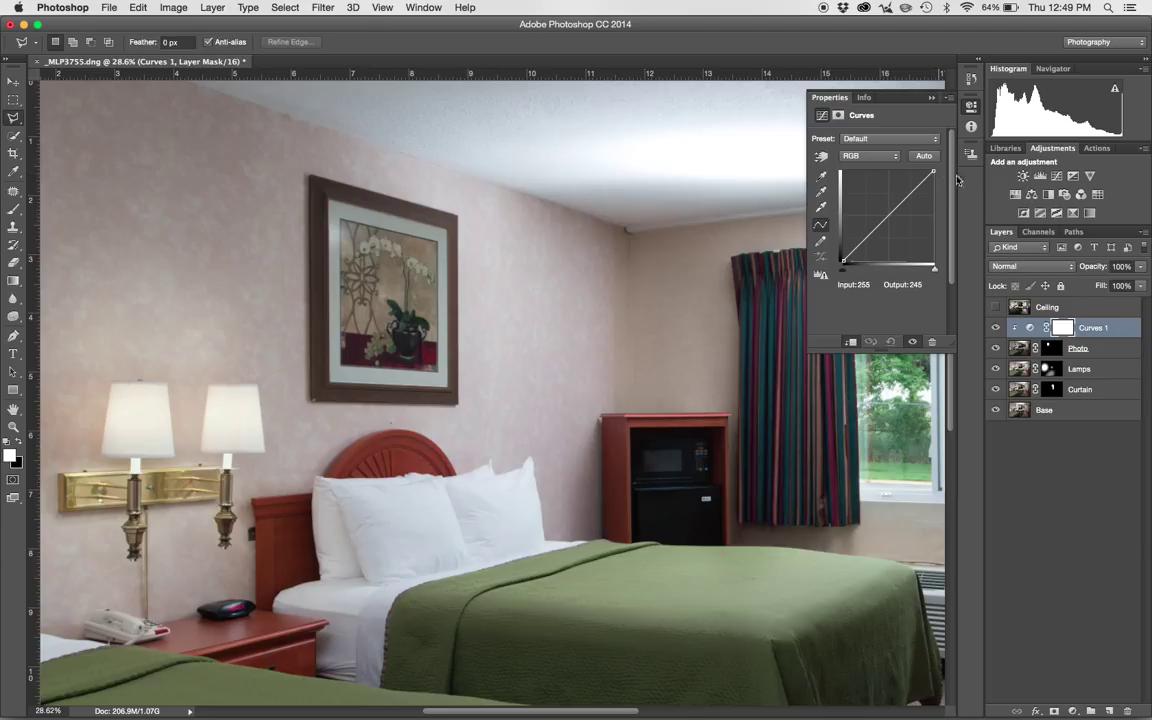
{"action": "mouse_move", "coordinate": [870, 231]}
{"action": "left_mouse_down"}
{"action": "mouse_move", "coordinate": [862, 197]}
{"action": "mouse_move", "coordinate": [876, 222]}
{"action": "mouse_move", "coordinate": [878, 210]}
{"action": "left_mouse_up"}
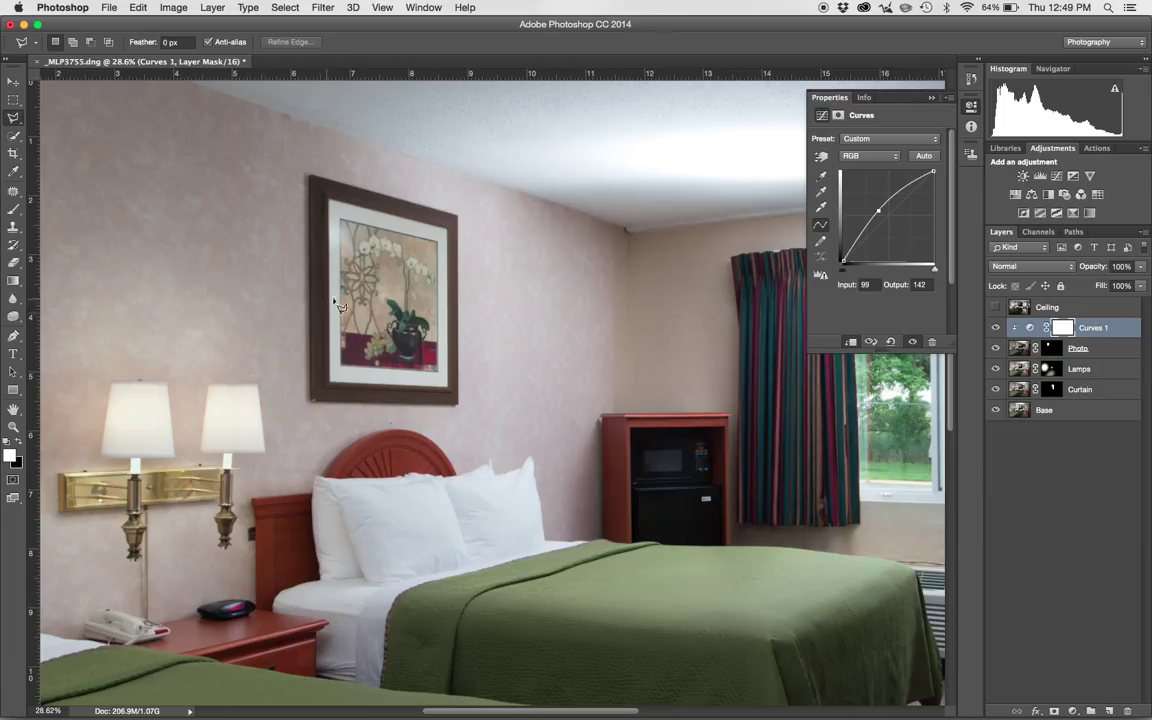
Paint black on the Curves adjustment's mask over the glare in the framed picture with a 1090 px brush at 20% opacity.
{"action": "left_click", "coordinate": [1065, 330]}
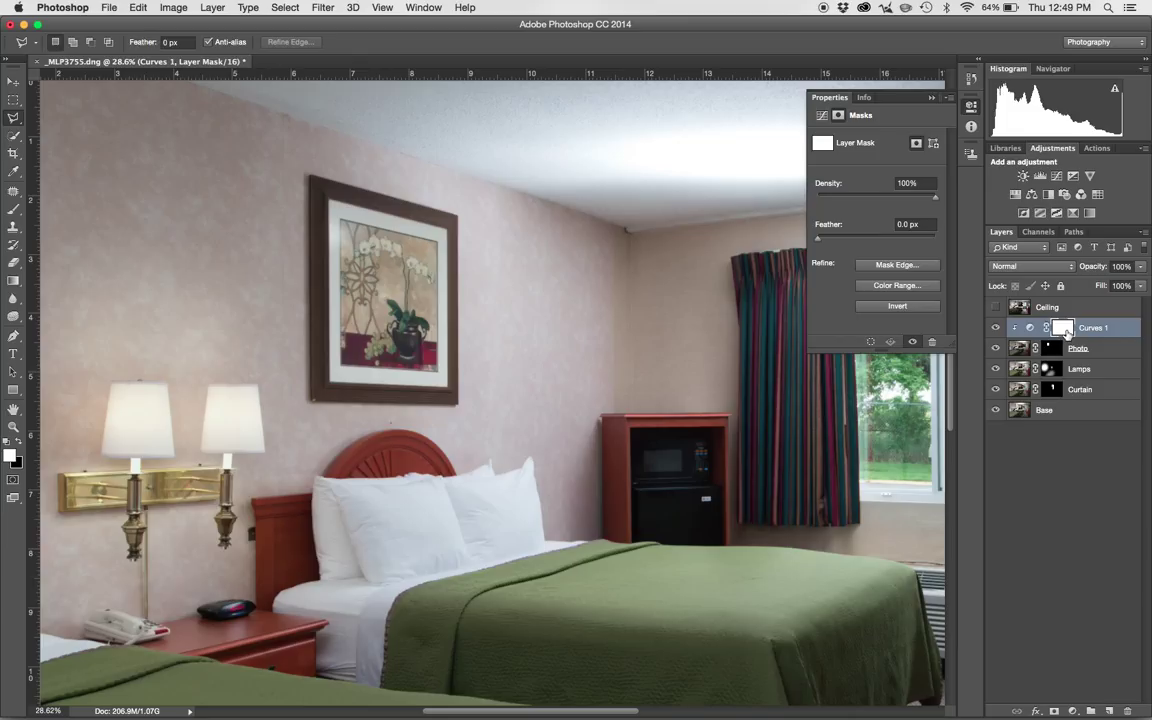
{"action": "key", "text": "b"}
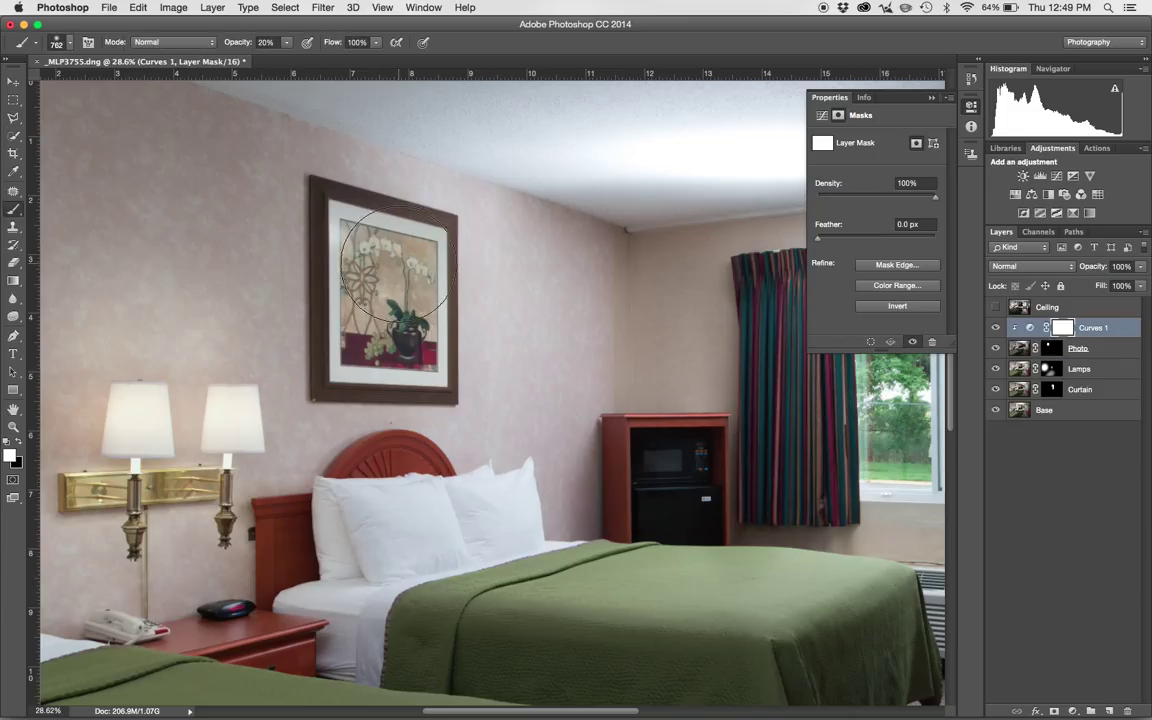
{"action": "left_click_drag", "start_coordinate": [243, 174], "coordinate": [268, 170]}
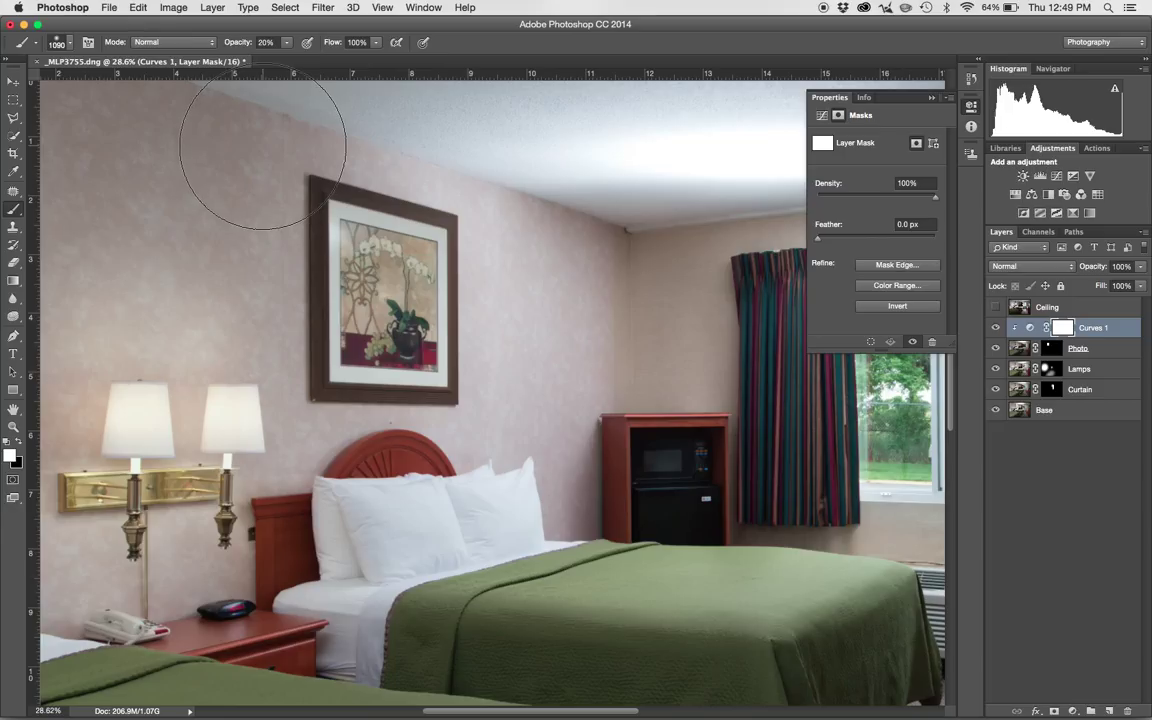
{"action": "key", "text": "x"}
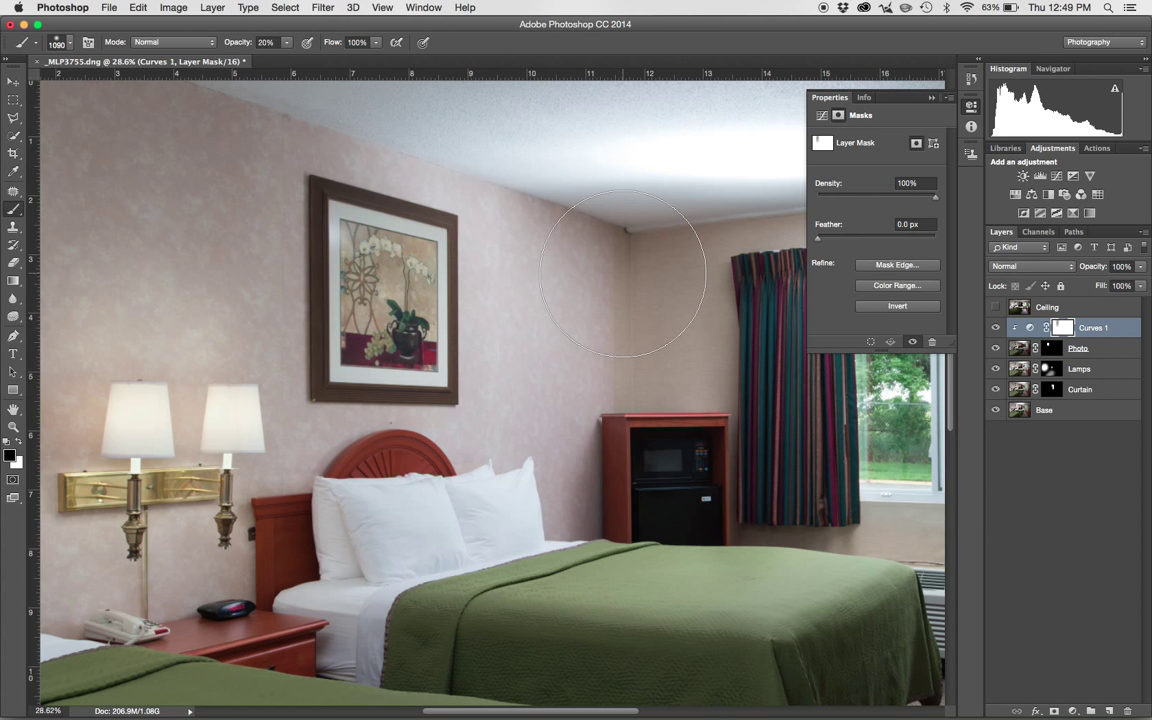
Show the Ceiling layer and add a black layer mask to it.
{"action": "key", "text": "z"}
{"action": "left_click_drag", "start_coordinate": [661, 272], "coordinate": [628, 285]}
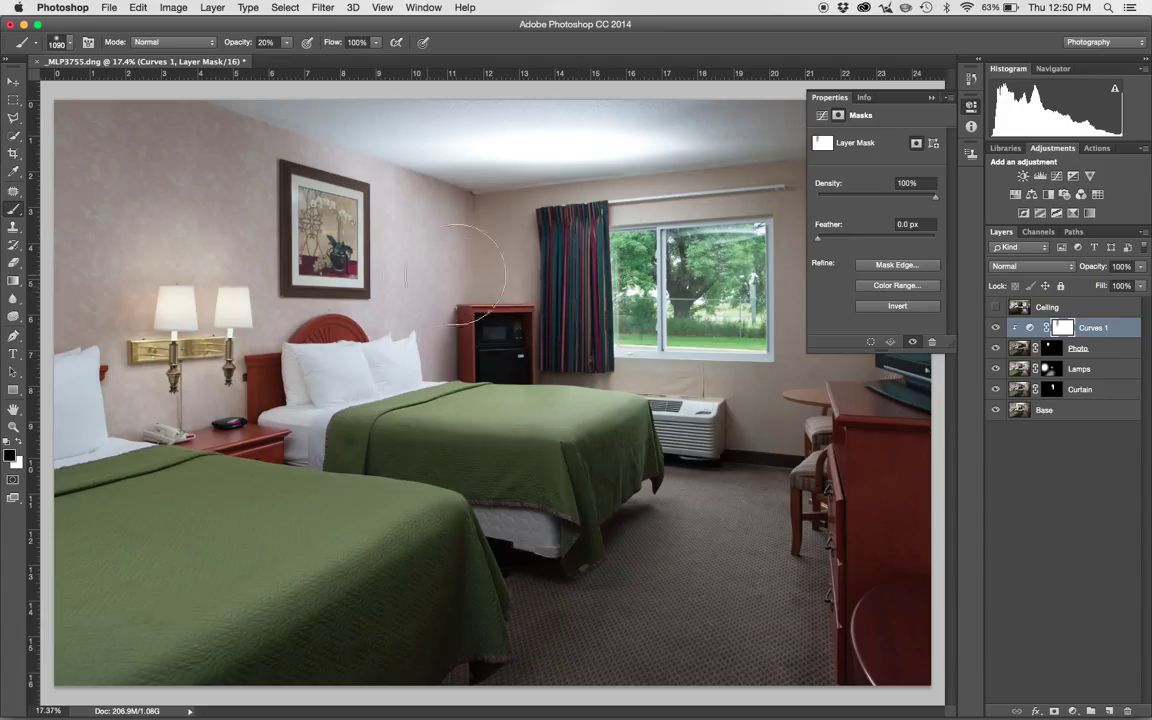
{"action": "left_click", "coordinate": [996, 307]}
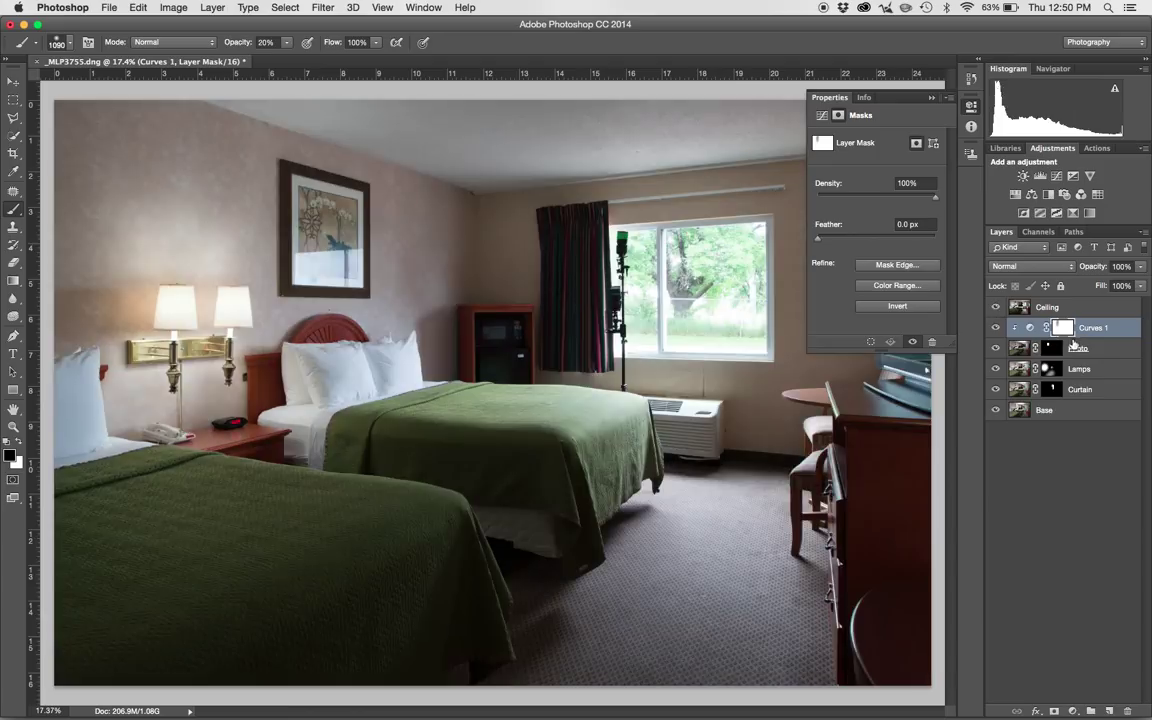
{"action": "left_click", "coordinate": [1076, 310]}
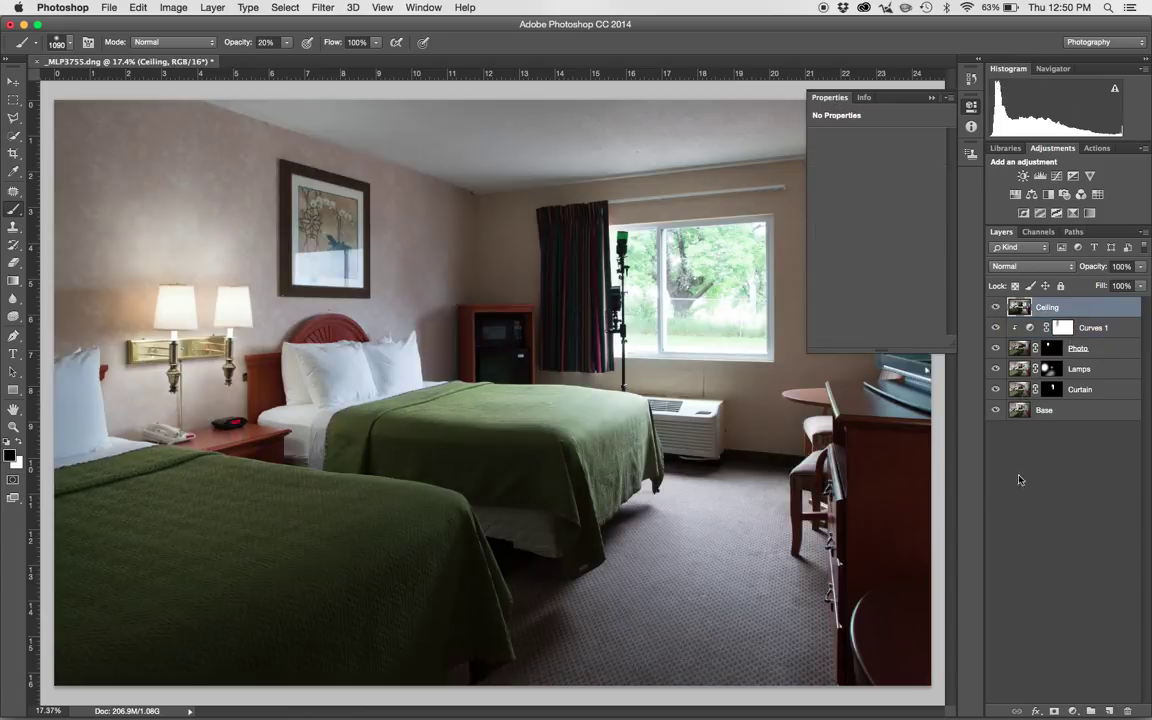
{"action": "left_click", "coordinate": [1054, 711], "text": "alt"}
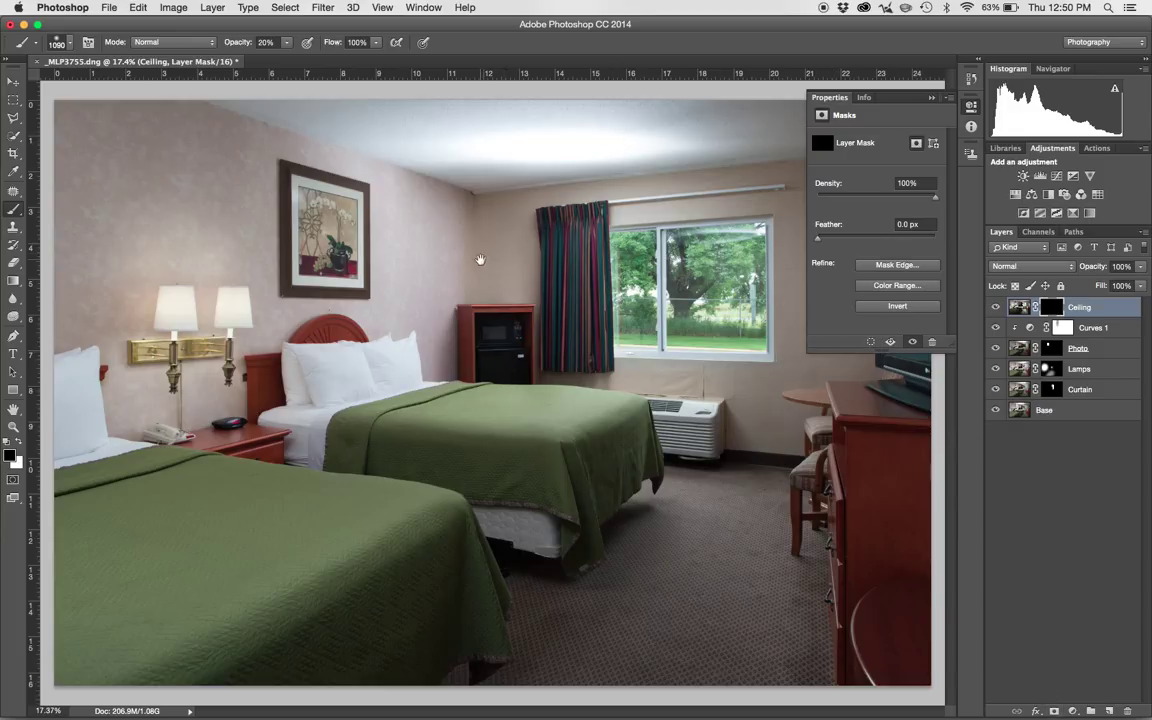
{"action": "left_click", "coordinate": [931, 98]}
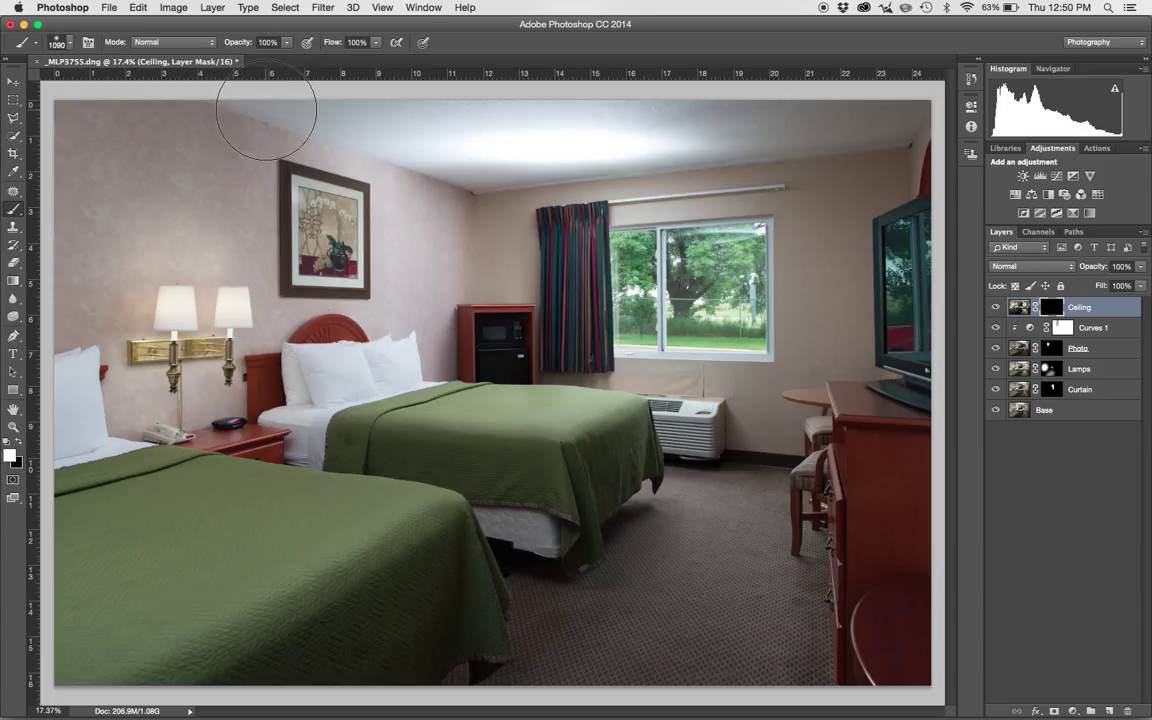
Paint white on the Ceiling mask along the ceiling edges and over the bright hotspot with a 437 px brush at about 32% hardness and 100% opacity.
{"action": "left_click_drag", "start_coordinate": [325, 116], "coordinate": [300, 111]}
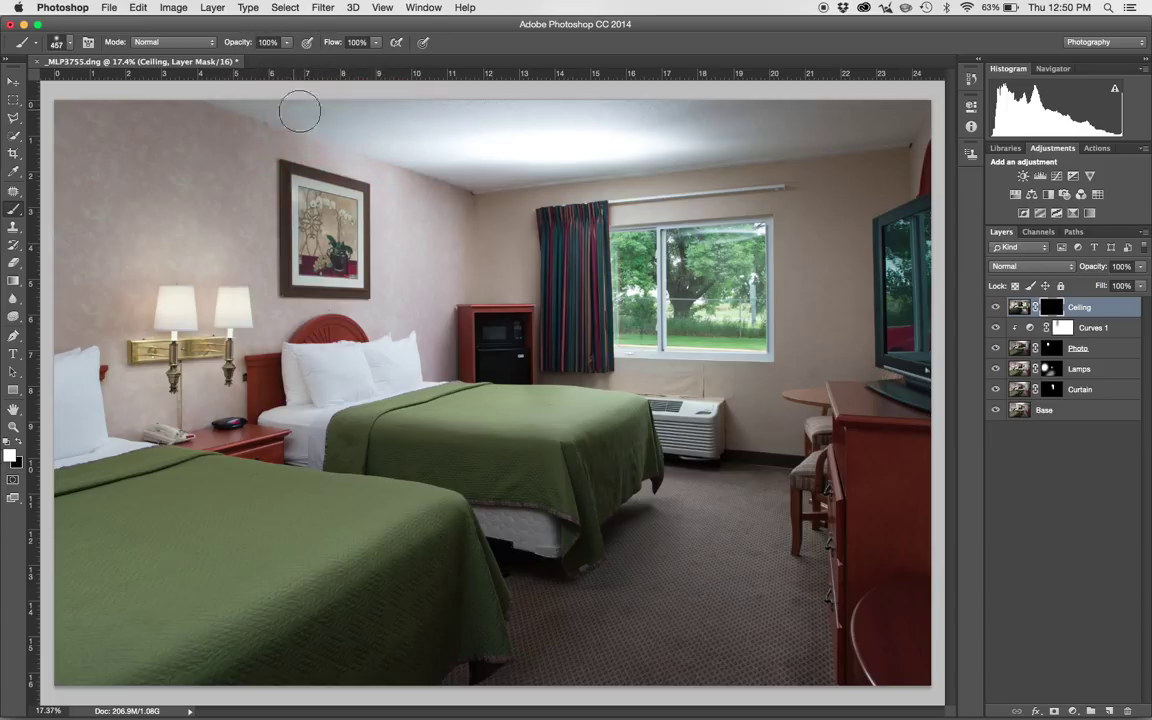
{"action": "left_click_drag", "start_coordinate": [409, 157], "coordinate": [391, 163]}
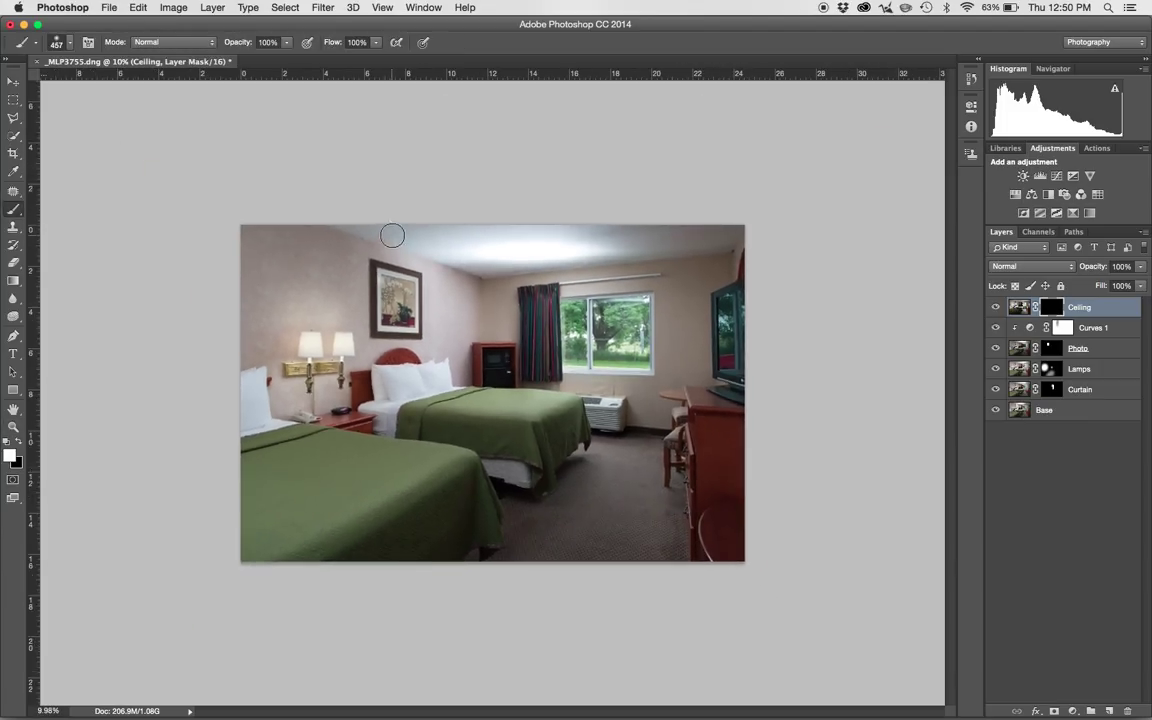
{"action": "right_click", "coordinate": [387, 217]}
{"action": "key", "text": "Escape"}
{"action": "left_click_drag", "start_coordinate": [378, 237], "coordinate": [399, 237]}
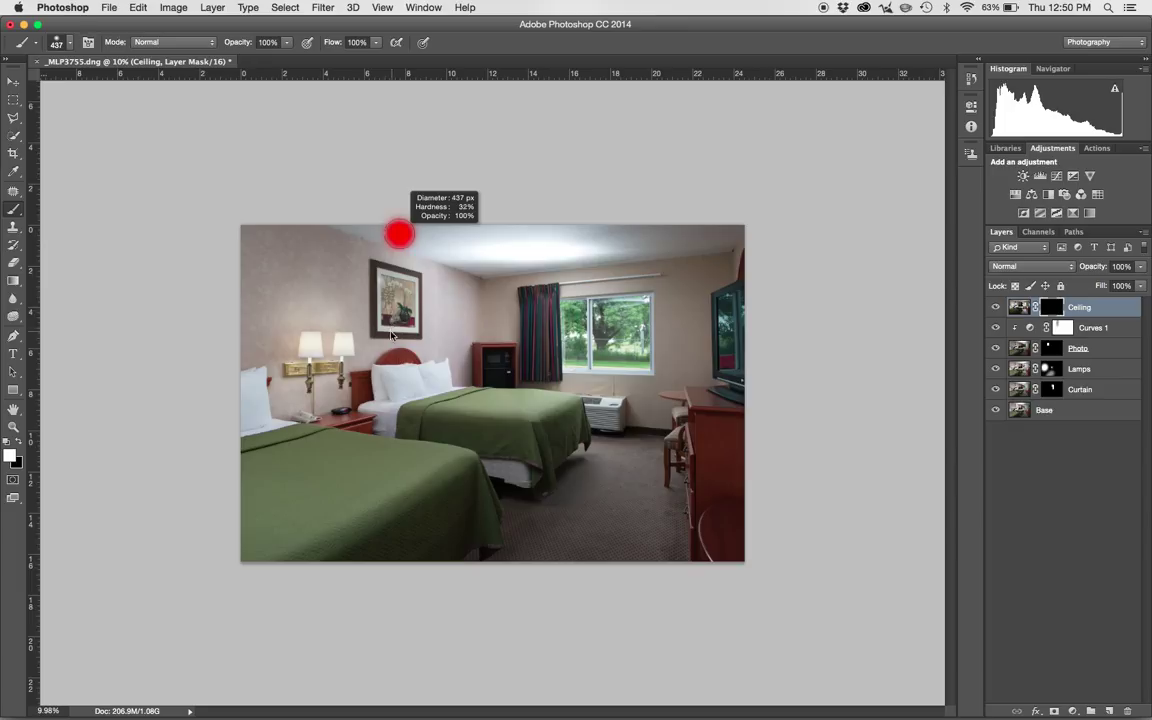
{"action": "left_click_drag", "start_coordinate": [390, 354], "coordinate": [390, 354]}
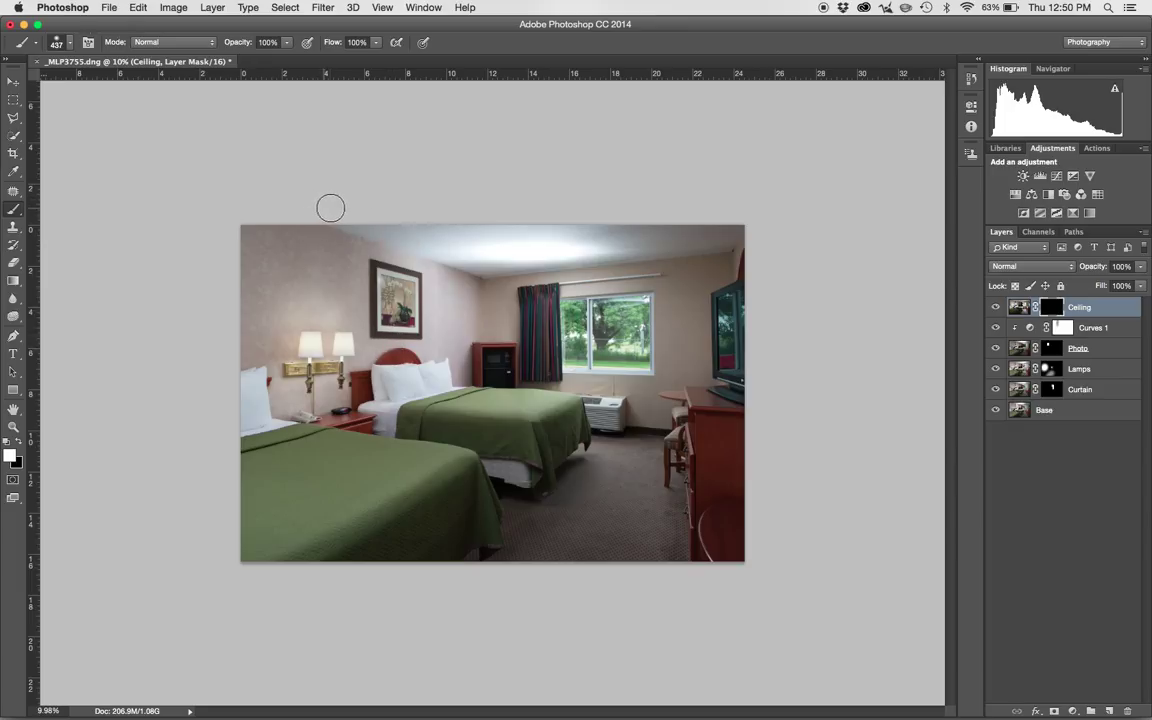
{"action": "left_click", "coordinate": [484, 263]}
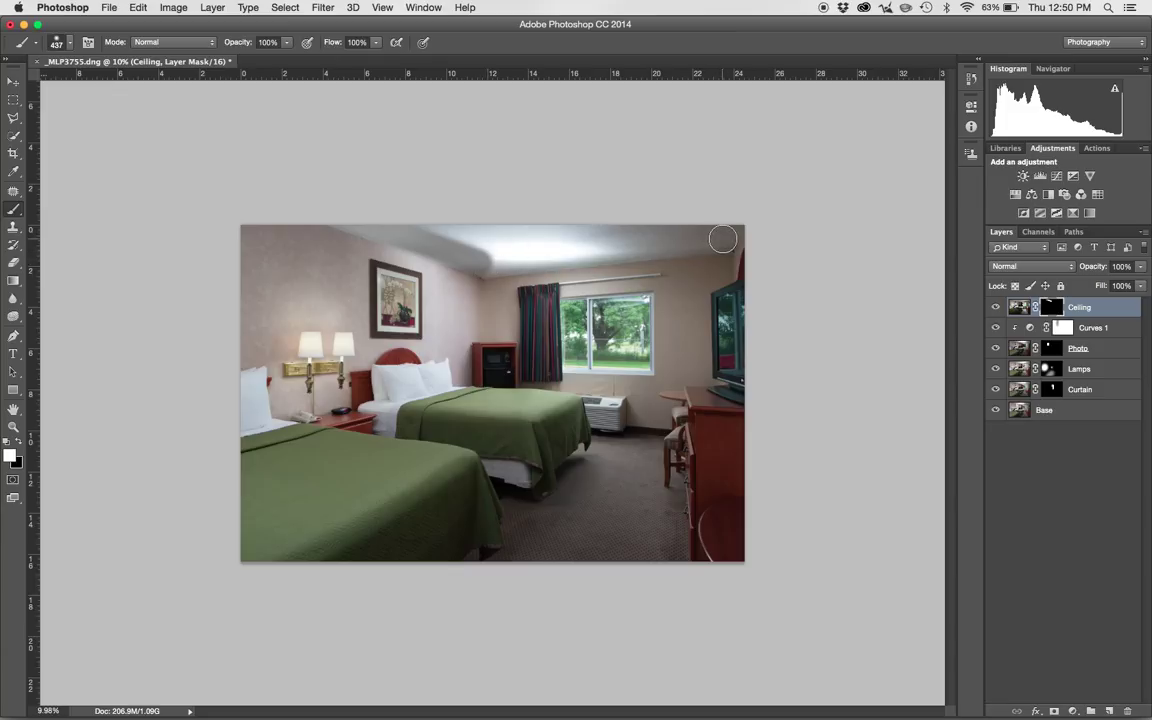
{"action": "left_click", "coordinate": [723, 239], "text": "shift"}
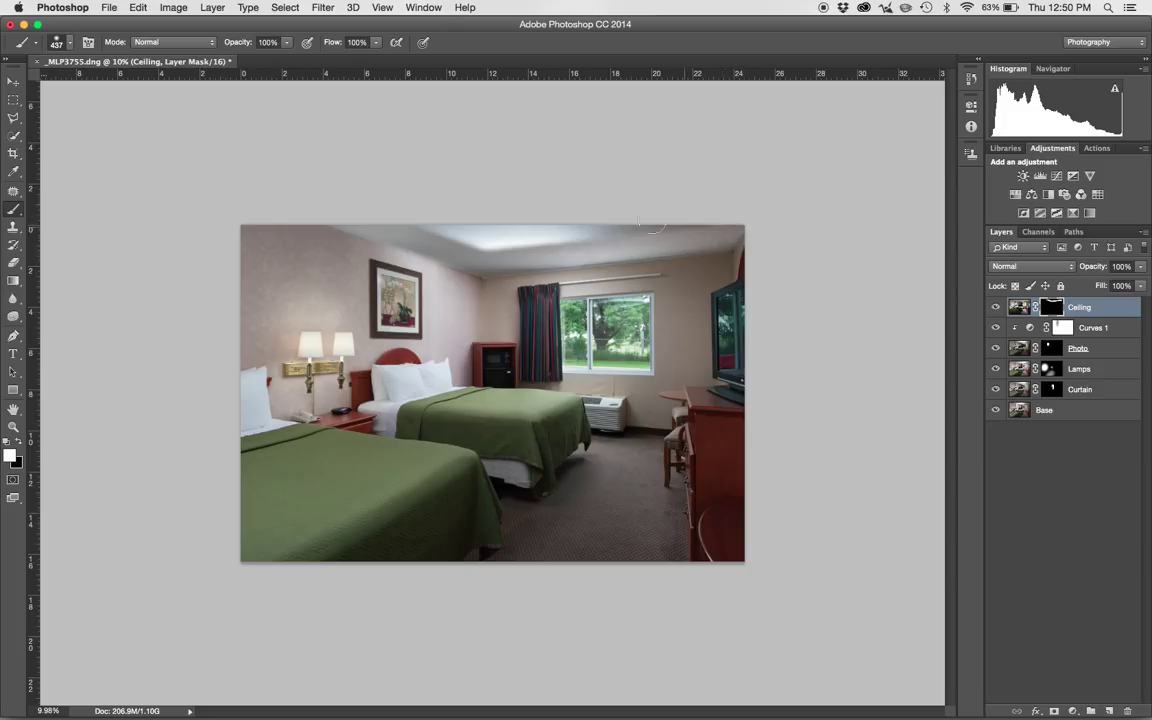
{"action": "left_click_drag", "start_coordinate": [643, 221], "coordinate": [568, 234]}
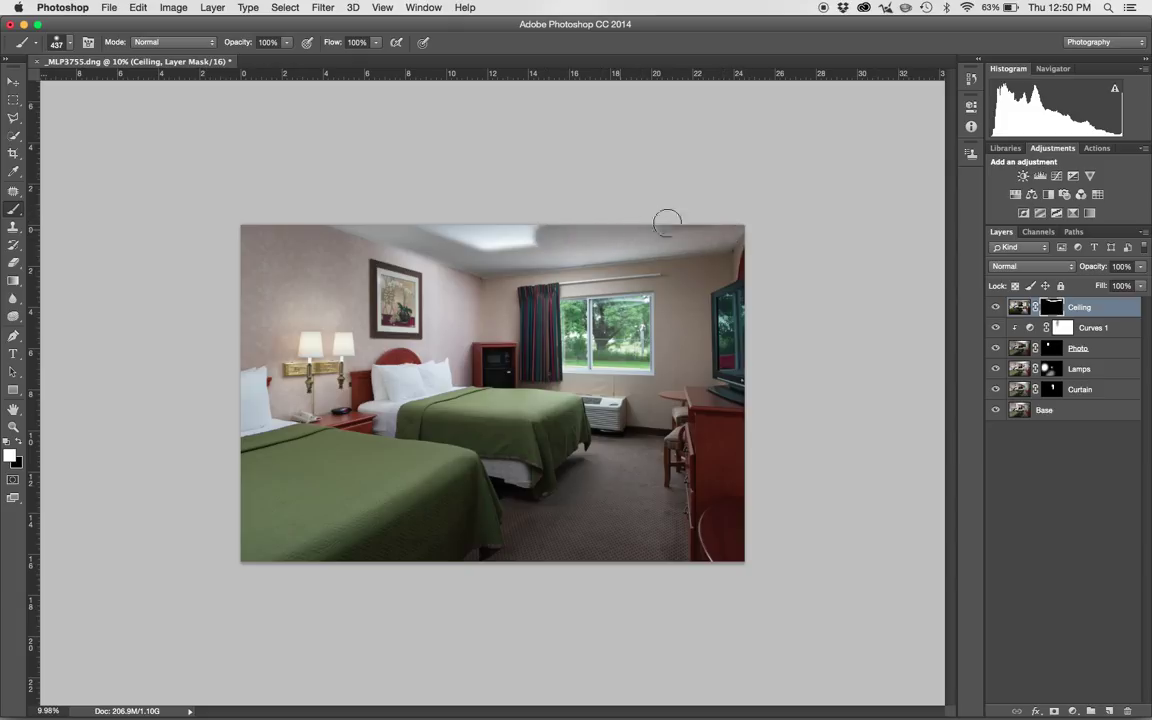
{"action": "mouse_move", "coordinate": [650, 224]}
{"action": "left_mouse_down"}
{"action": "mouse_move", "coordinate": [475, 238]}
{"action": "mouse_move", "coordinate": [410, 217]}
{"action": "left_mouse_up"}
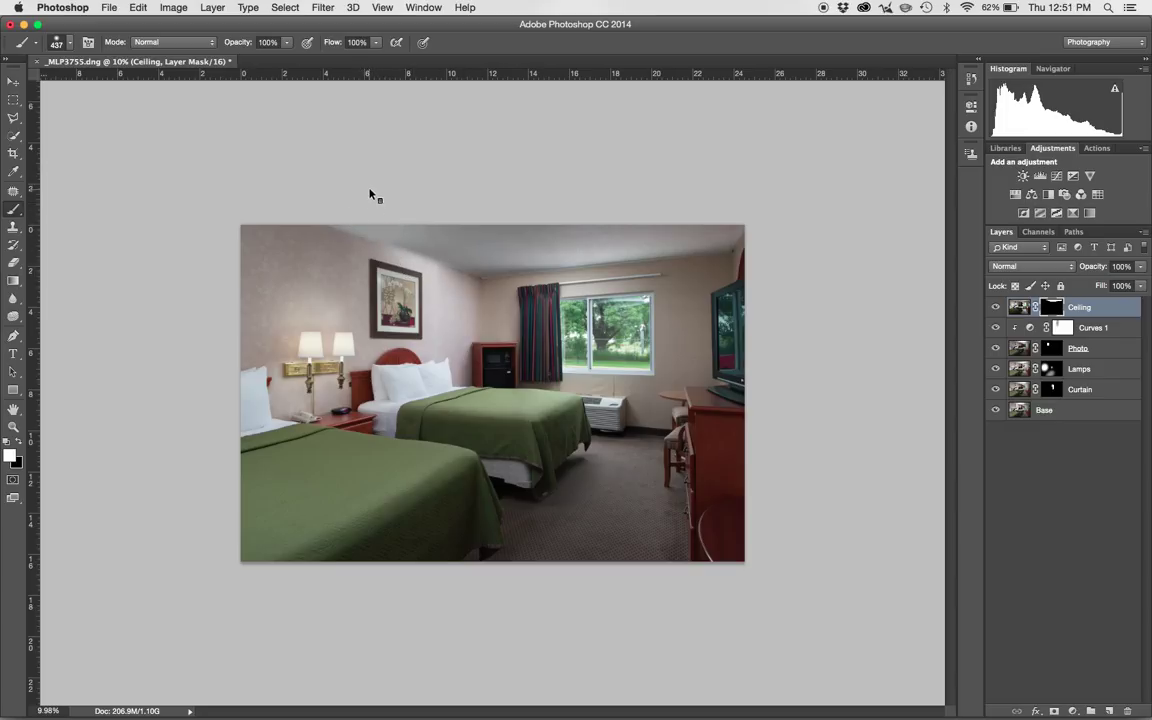
Enlarge the brush to 2882 px and paint white on the Ceiling mask to soften the blend between the ceiling and upper wall.
{"action": "mouse_move", "coordinate": [435, 233]}
{"action": "left_mouse_down"}
{"action": "mouse_move", "coordinate": [470, 175]}
{"action": "mouse_move", "coordinate": [462, 128]}
{"action": "mouse_move", "coordinate": [460, 185]}
{"action": "mouse_move", "coordinate": [429, 193]}
{"action": "left_mouse_up"}
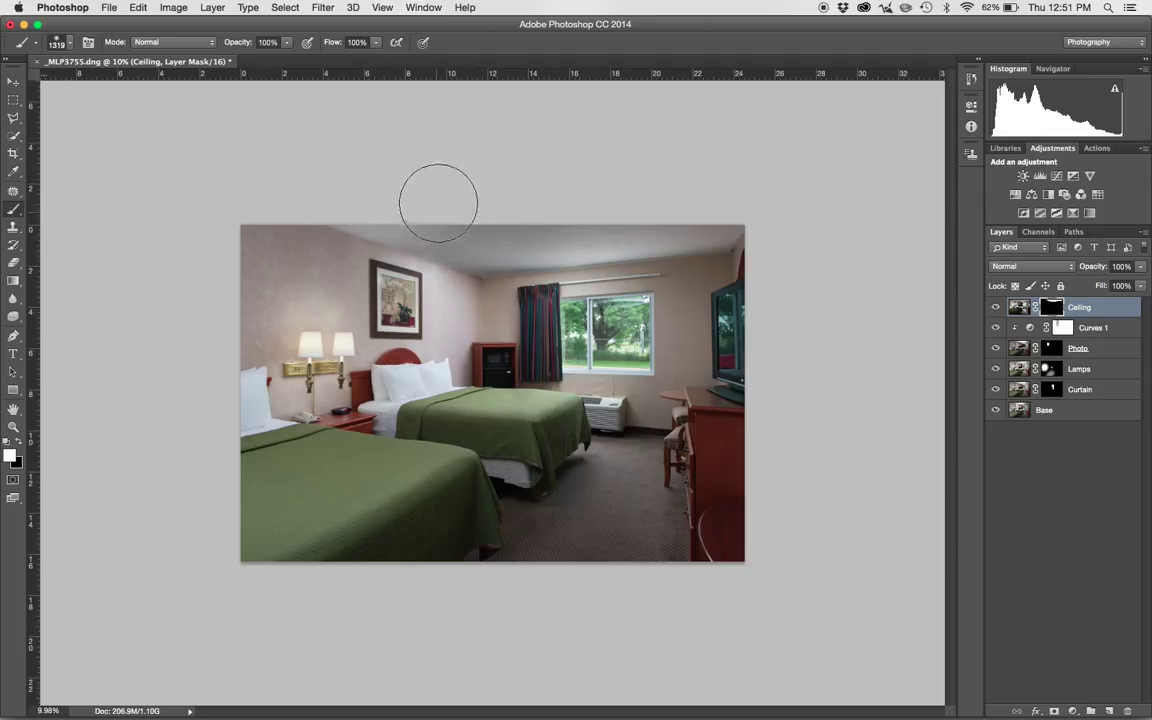
{"action": "mouse_move", "coordinate": [430, 232]}
{"action": "left_mouse_down"}
{"action": "mouse_move", "coordinate": [487, 232]}
{"action": "mouse_move", "coordinate": [465, 197]}
{"action": "mouse_move", "coordinate": [457, 129]}
{"action": "left_mouse_up"}
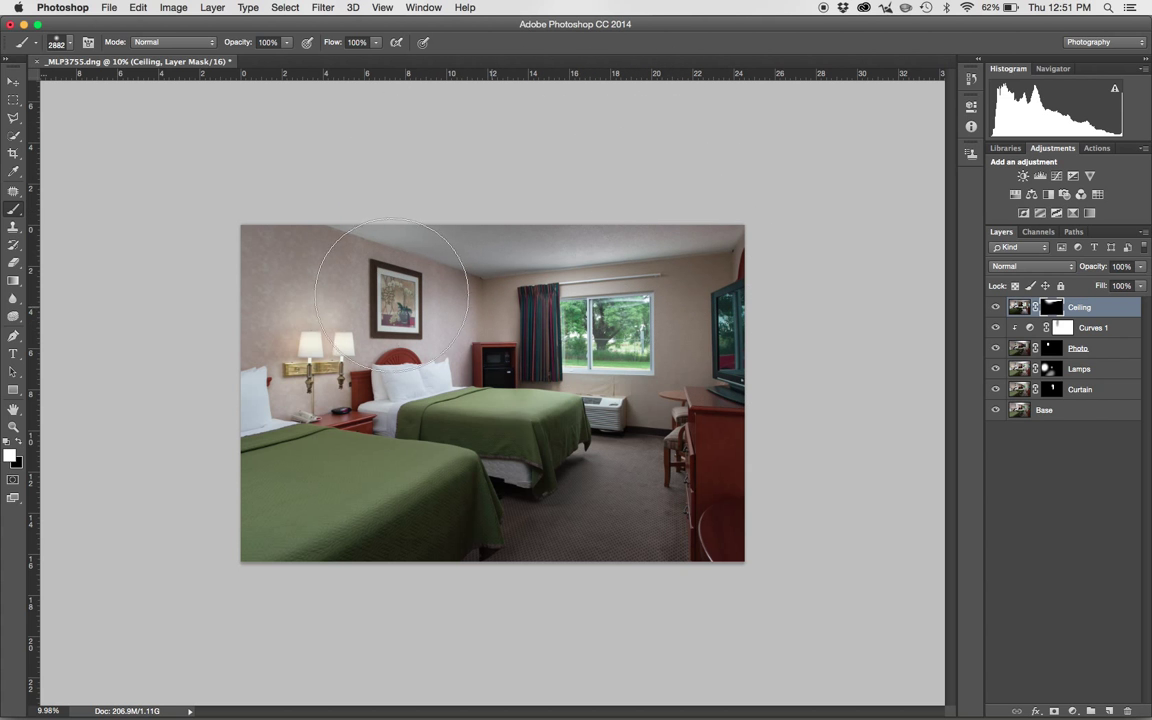
{"action": "key", "text": "z"}
{"action": "left_click_drag", "start_coordinate": [425, 272], "coordinate": [510, 288]}
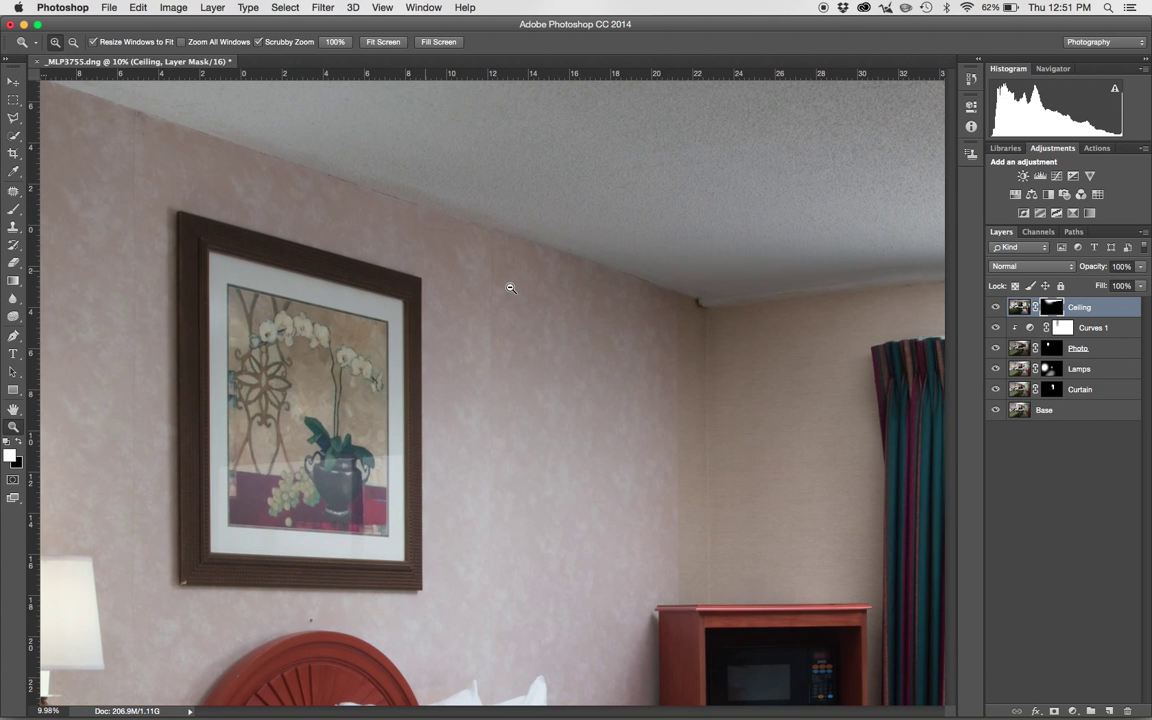
Inspect the Photo layer's mask on its own and return to the normal image view.
{"action": "key", "text": "b"}
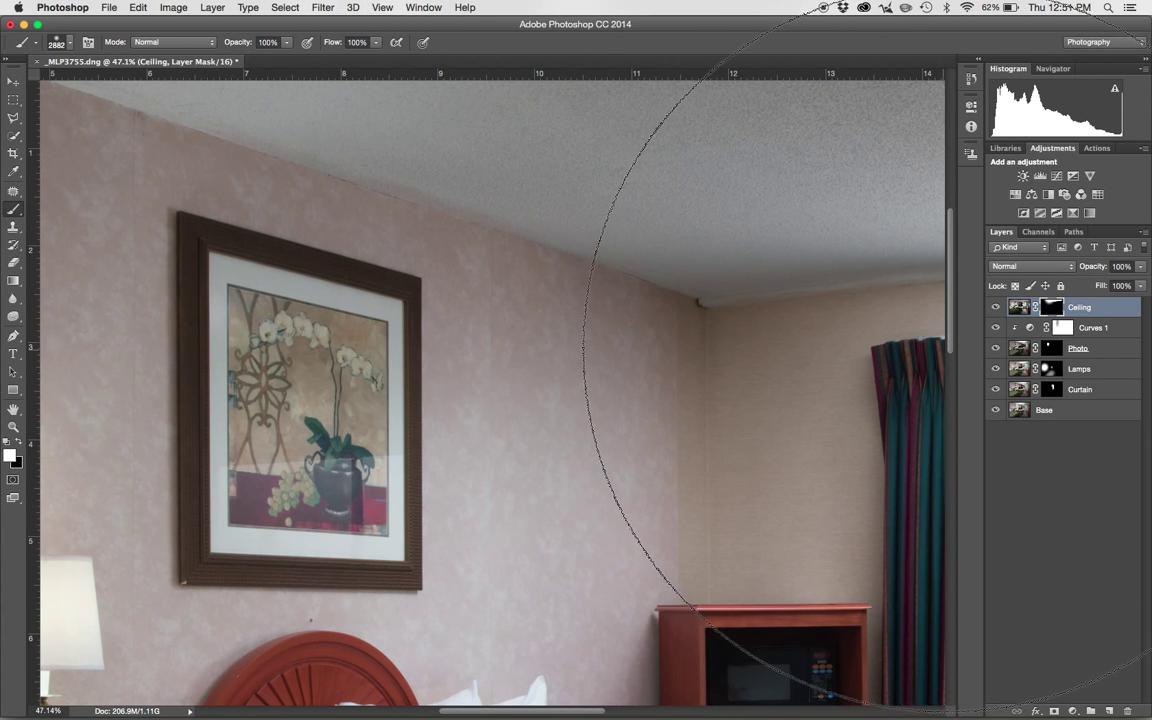
{"action": "key", "text": "v"}
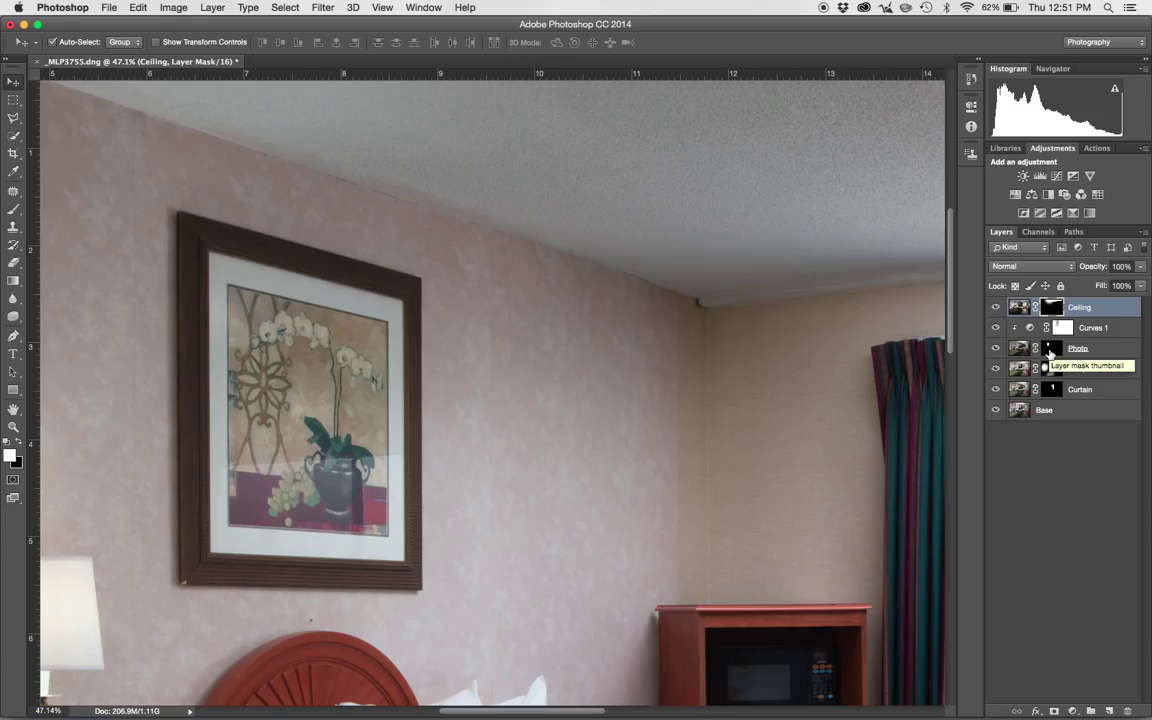
{"action": "left_click", "coordinate": [1049, 350], "text": "alt"}
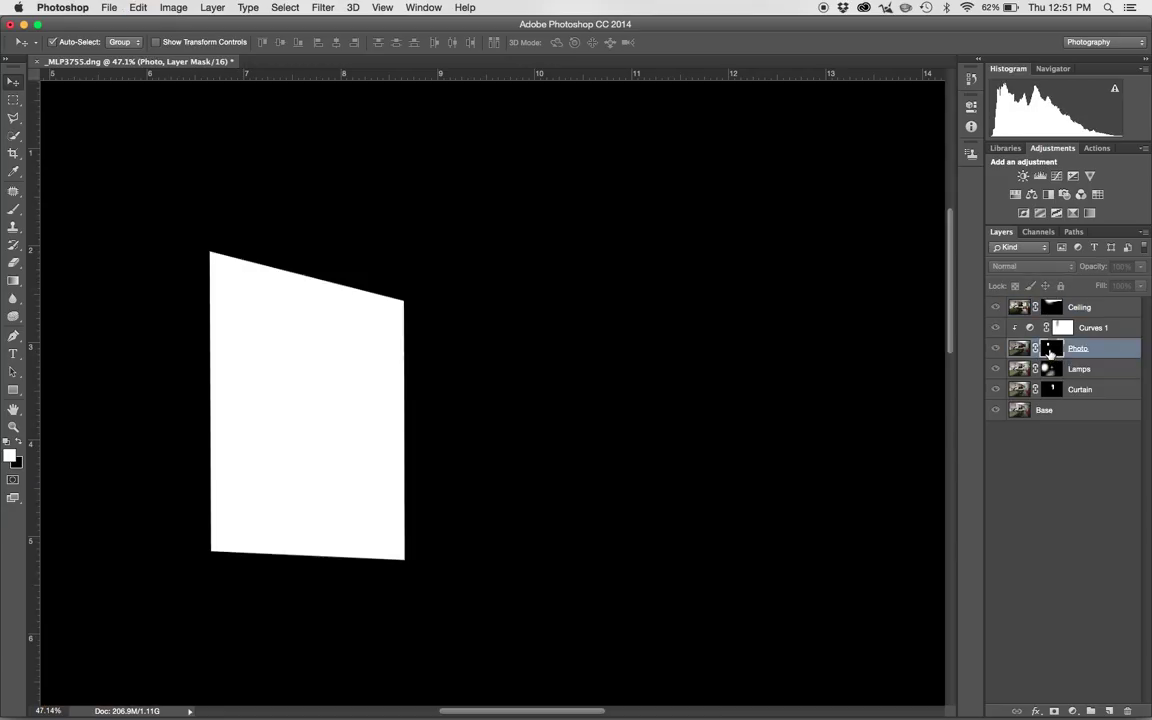
{"action": "left_click", "coordinate": [1049, 350], "text": "alt"}
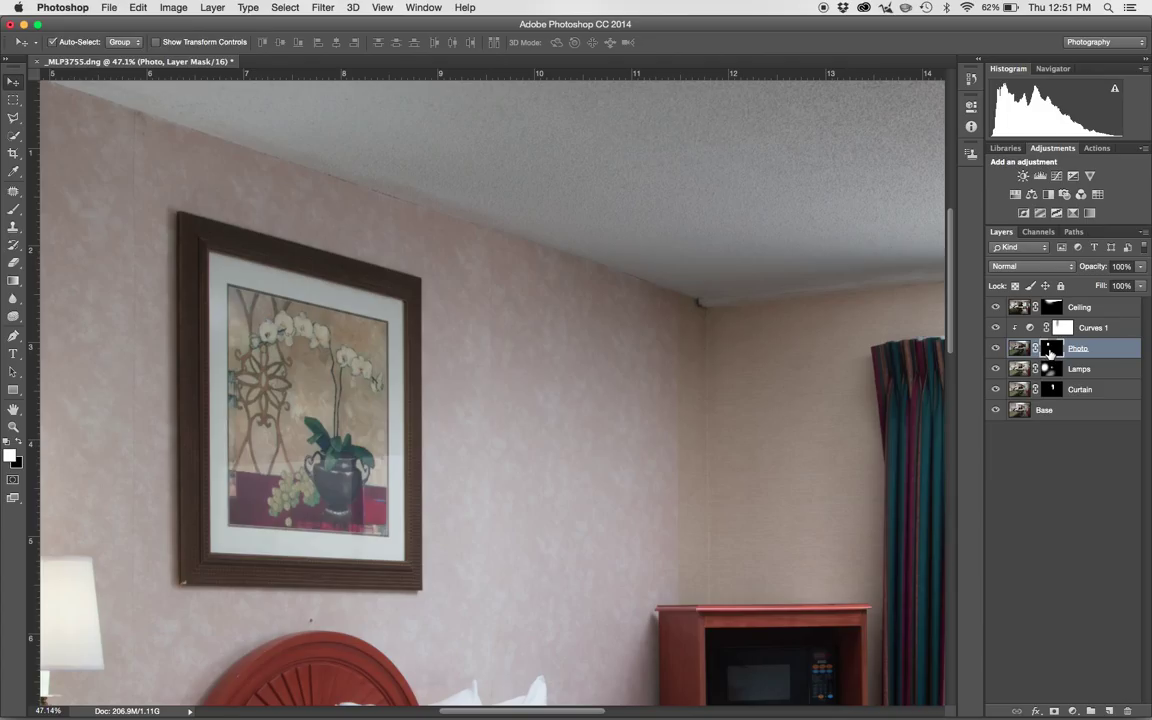
{"action": "left_click", "coordinate": [1049, 350], "text": "alt"}
{"action": "left_click", "coordinate": [1049, 350], "text": "alt"}
Load the Photo mask as a selection and paint black inside it on the Ceiling mask with a 935 px brush.
{"action": "left_click", "coordinate": [1050, 350], "text": "super"}
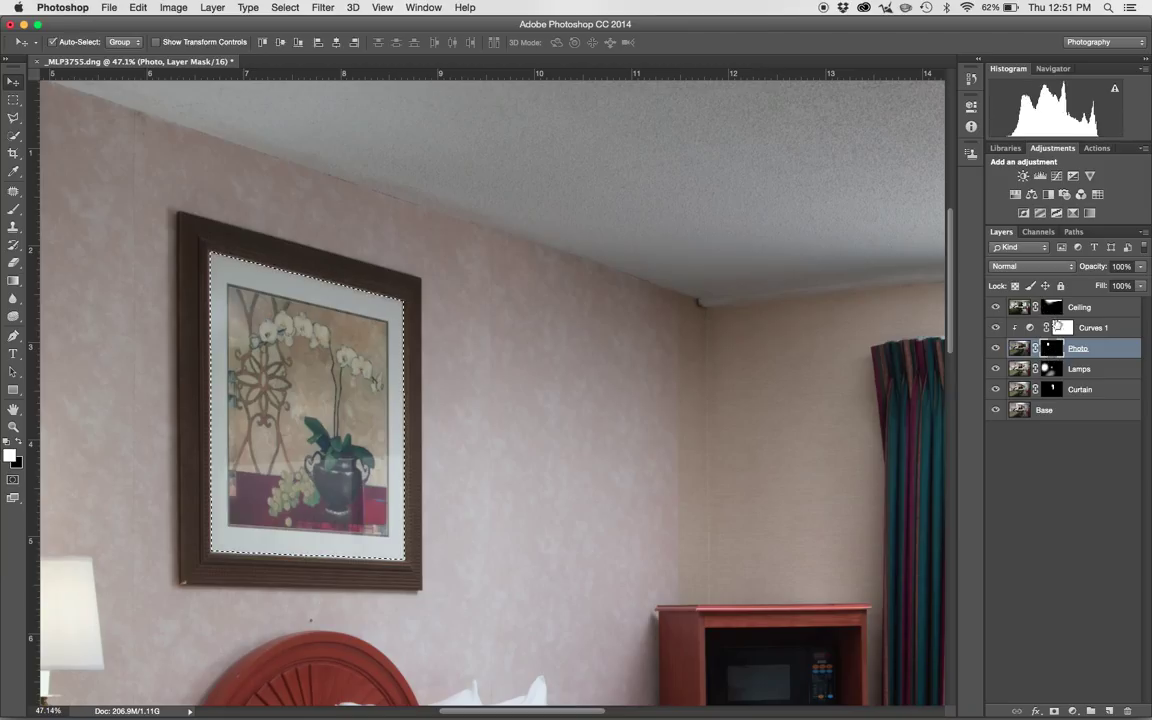
{"action": "key", "text": "super+d"}
{"action": "left_click", "coordinate": [1055, 309]}
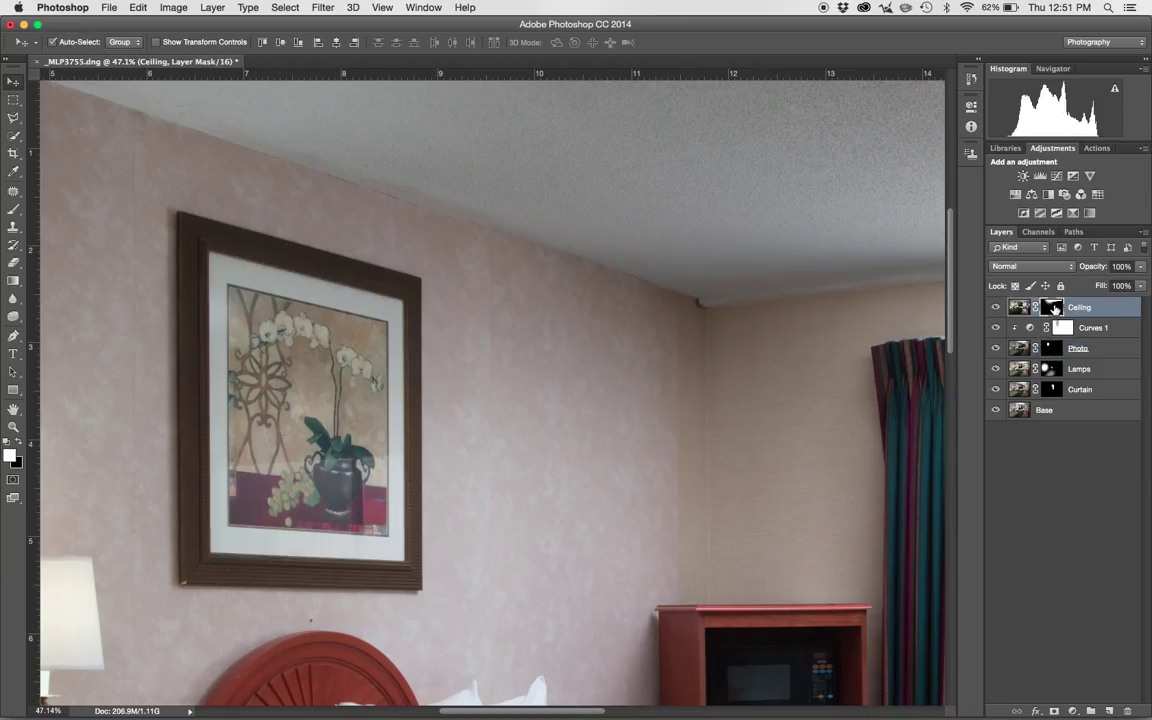
{"action": "key", "text": "super+shift+d"}
{"action": "key", "text": "b"}
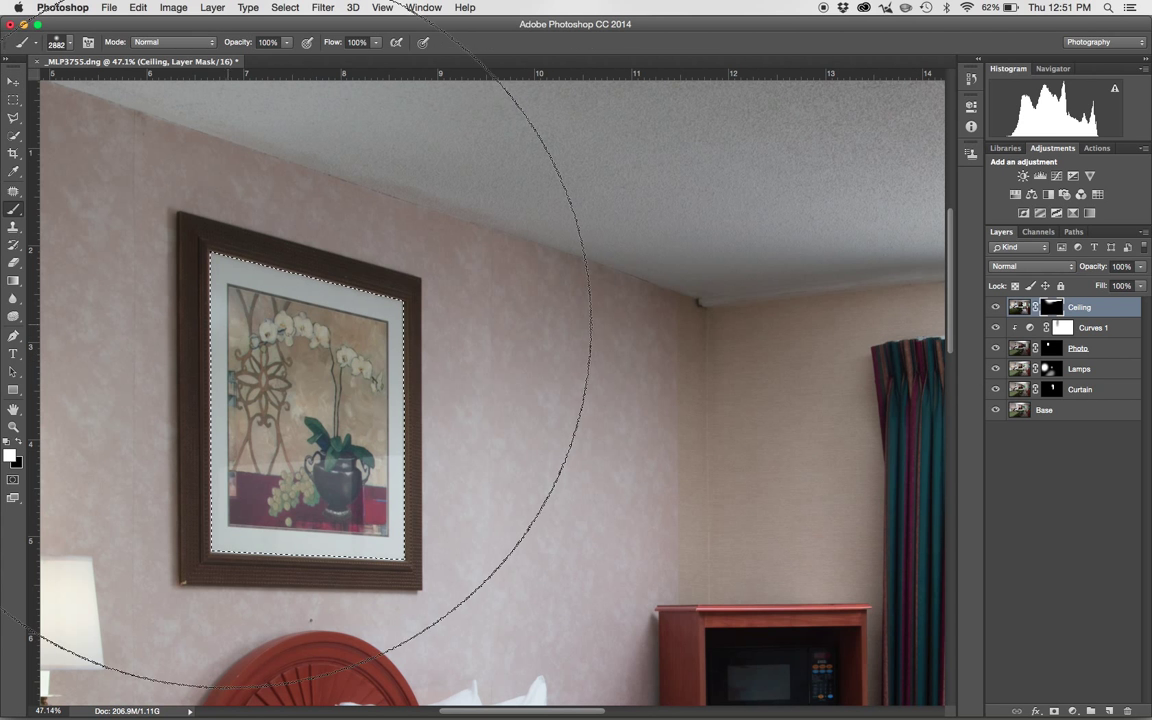
{"action": "left_click_drag", "start_coordinate": [352, 385], "coordinate": [42, 398]}
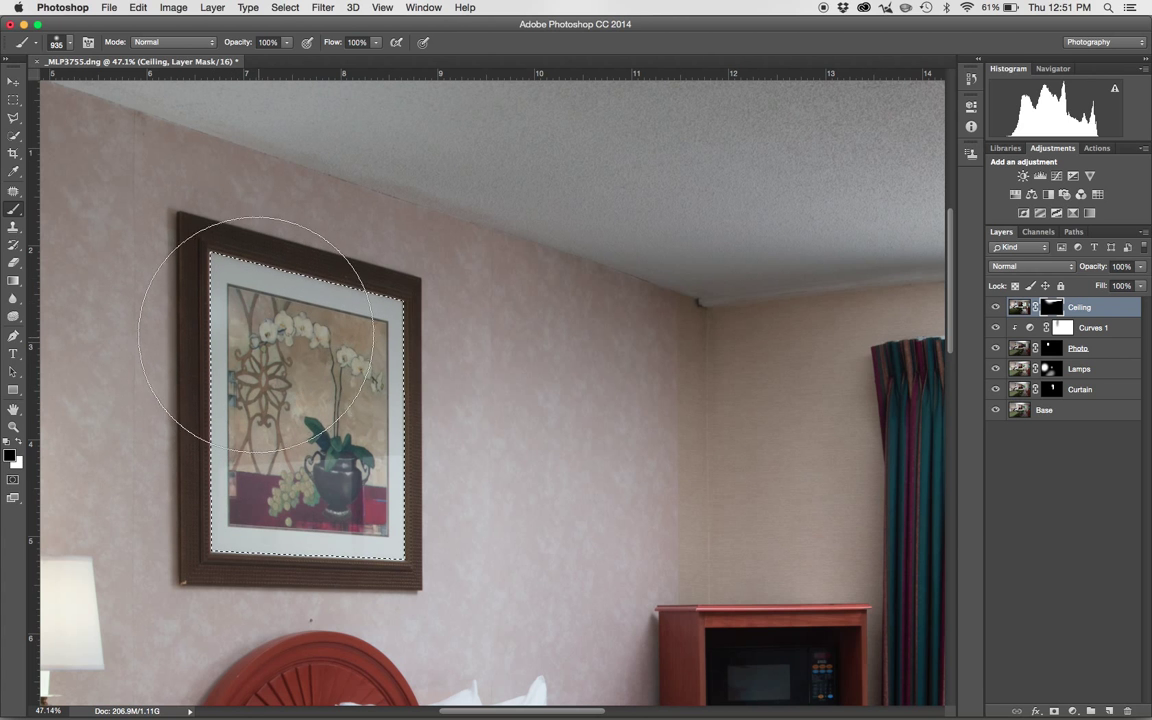
{"action": "mouse_move", "coordinate": [257, 334]}
{"action": "left_mouse_down"}
{"action": "mouse_move", "coordinate": [234, 362]}
{"action": "mouse_move", "coordinate": [296, 357]}
{"action": "mouse_move", "coordinate": [355, 418]}
{"action": "mouse_move", "coordinate": [216, 324]}
{"action": "mouse_move", "coordinate": [463, 597]}
{"action": "left_mouse_up"}
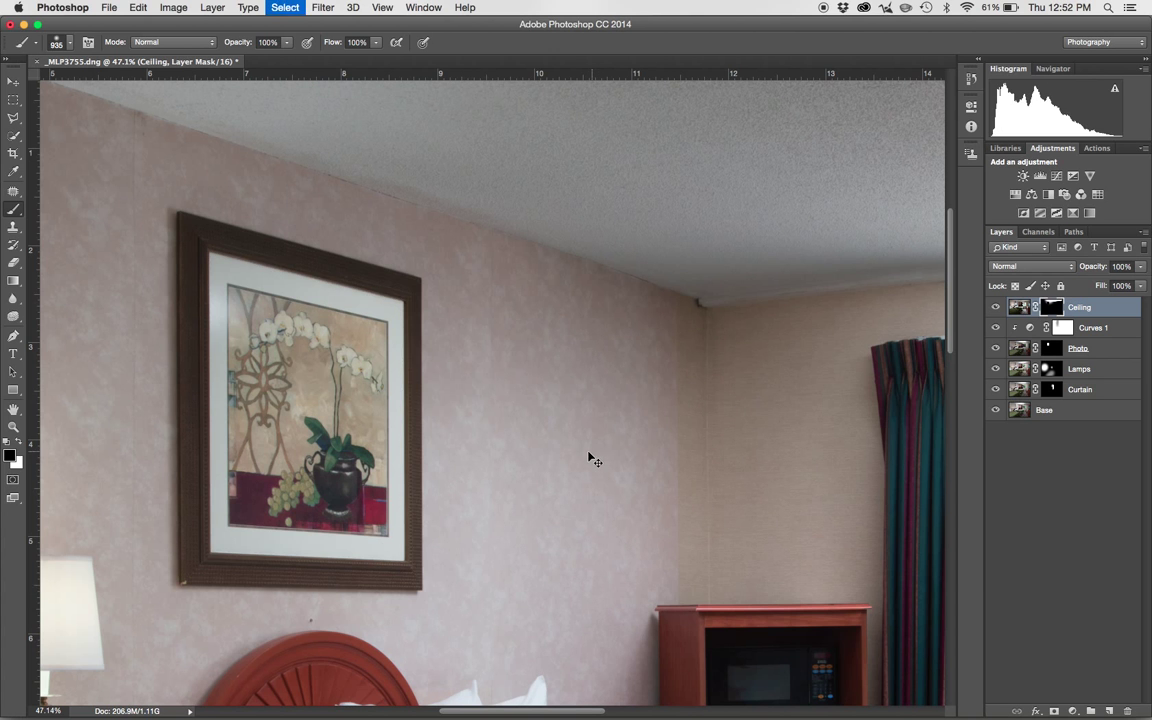
Examine the blended exposures across the whole room and along the ceiling above the window.
{"action": "key", "text": "z"}
{"action": "left_click_drag", "start_coordinate": [751, 417], "coordinate": [705, 430]}
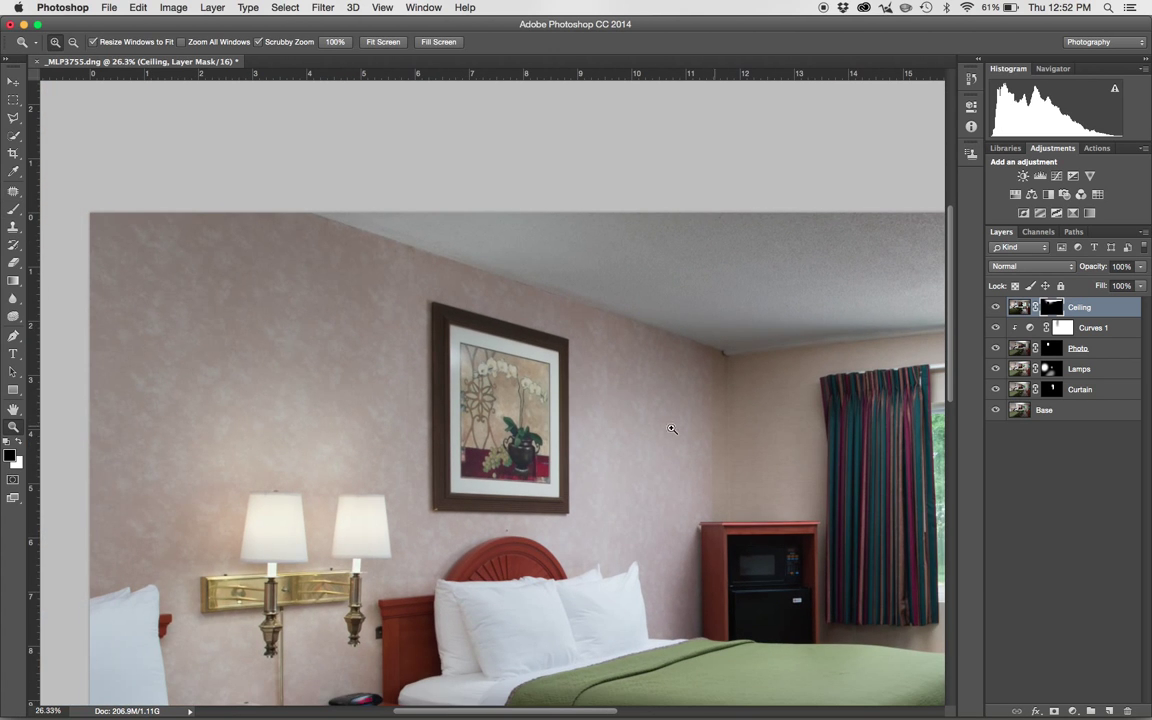
{"action": "key", "text": "b"}
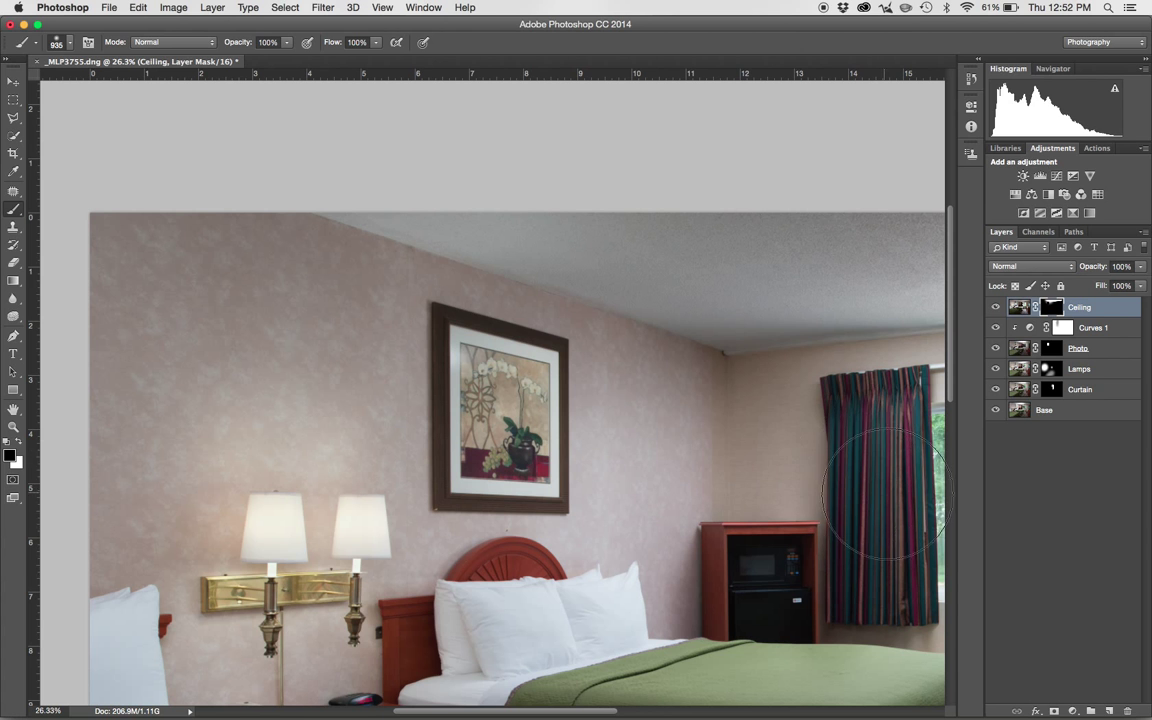
{"action": "key", "text": "z"}
{"action": "mouse_move", "coordinate": [750, 405]}
{"action": "left_mouse_down"}
{"action": "mouse_move", "coordinate": [700, 405]}
{"action": "mouse_move", "coordinate": [722, 405]}
{"action": "left_mouse_up"}
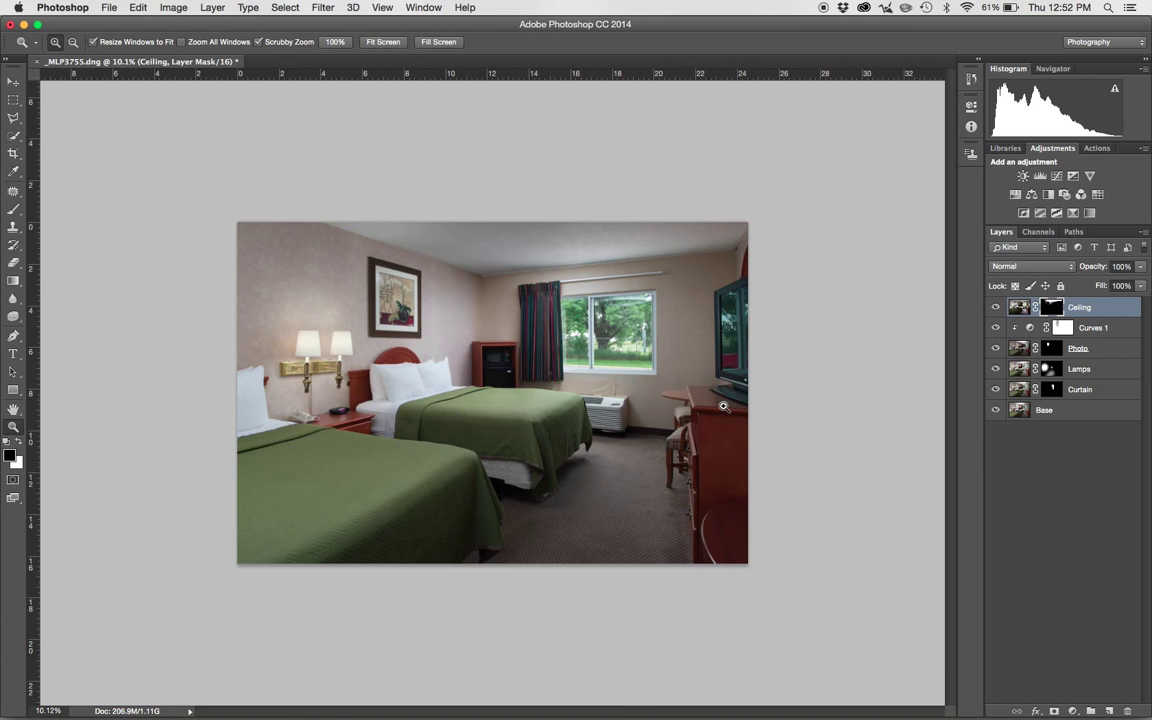
{"action": "key", "text": "b"}
{"action": "key", "text": "z"}
{"action": "left_click_drag", "start_coordinate": [653, 238], "coordinate": [733, 237]}
{"action": "key", "text": "b"}
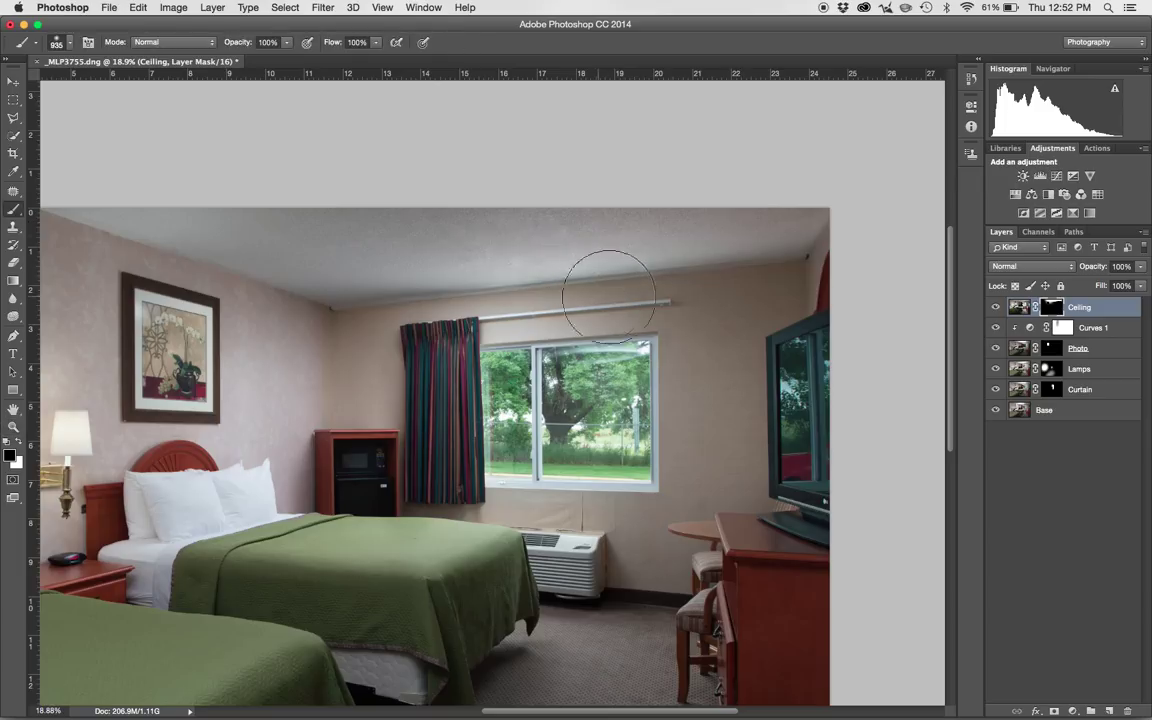
Add a Hue/Saturation adjustment clipped to the Ceiling layer and set its saturation to -65.
{"action": "left_click", "coordinate": [1015, 195]}
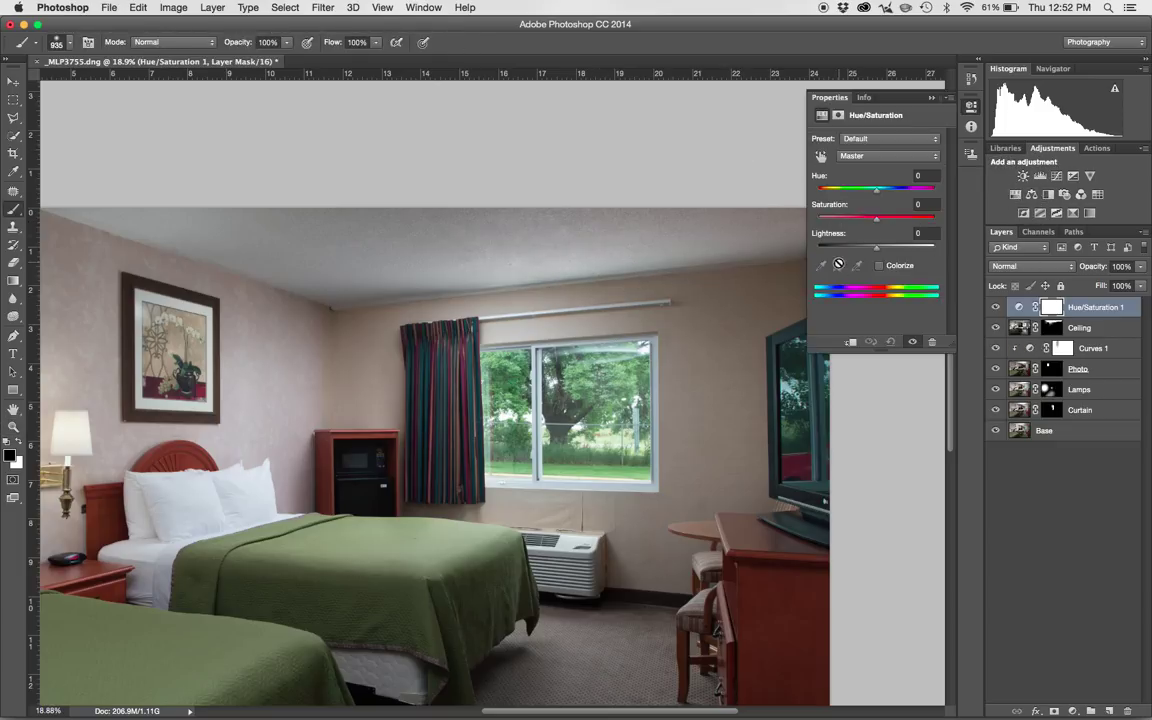
{"action": "left_click", "coordinate": [1026, 314], "text": "alt"}
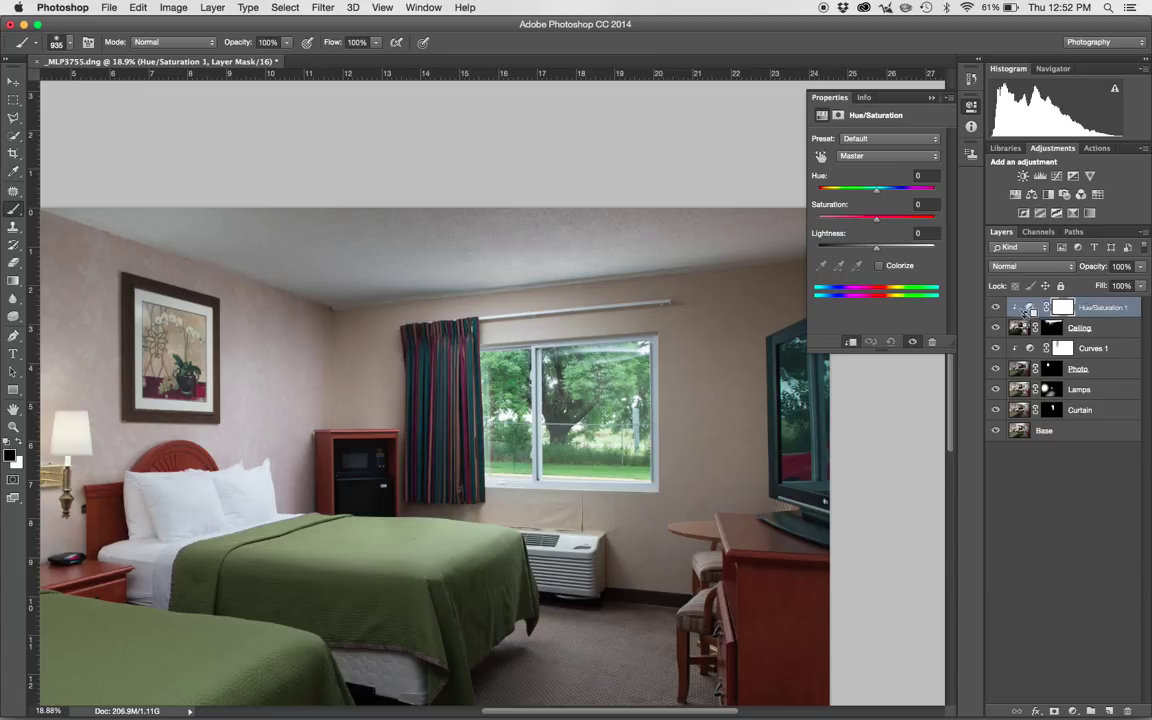
{"action": "left_click_drag", "start_coordinate": [857, 221], "coordinate": [838, 221]}
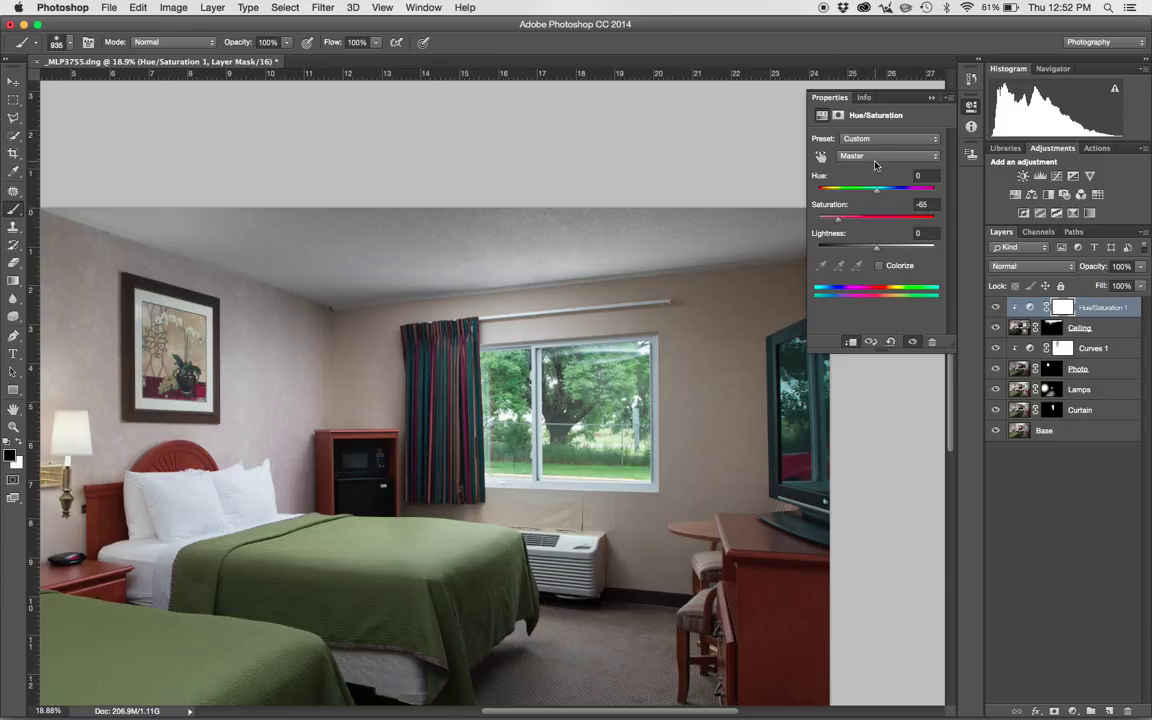
{"action": "left_click", "coordinate": [932, 98]}
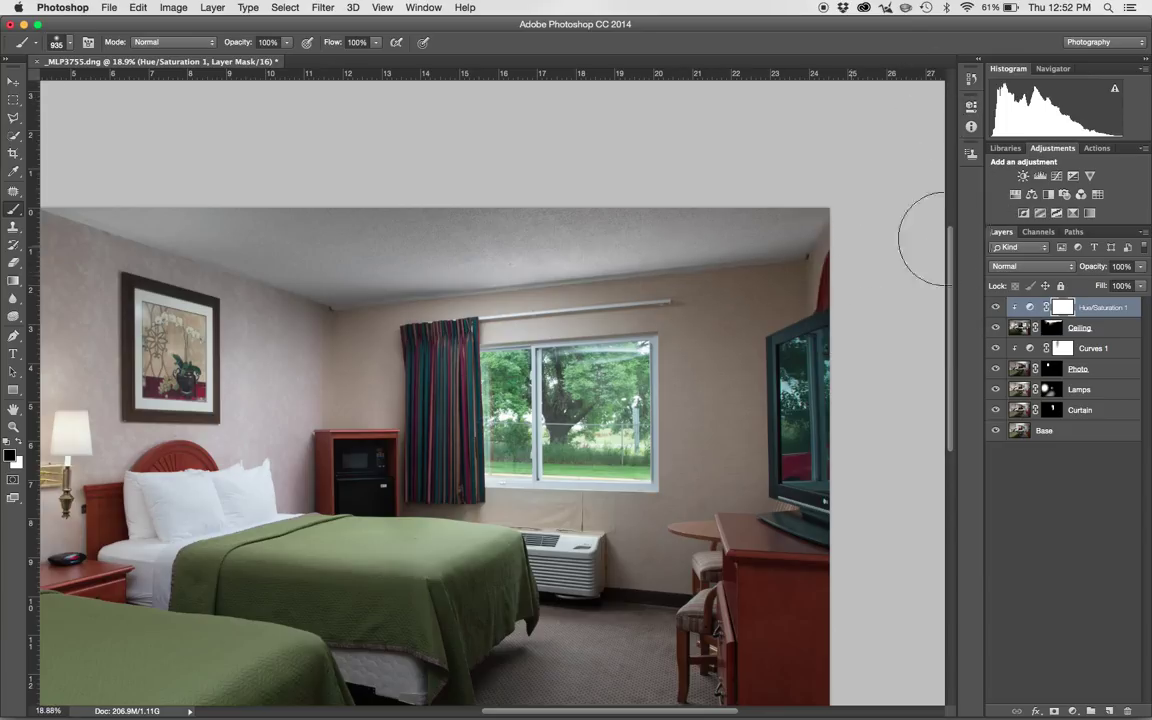
Add a Curves adjustment clipped to the Ceiling layer and brighten the ceiling midtones, including a curve point at input 113, output 131.
{"action": "left_click", "coordinate": [1040, 175]}
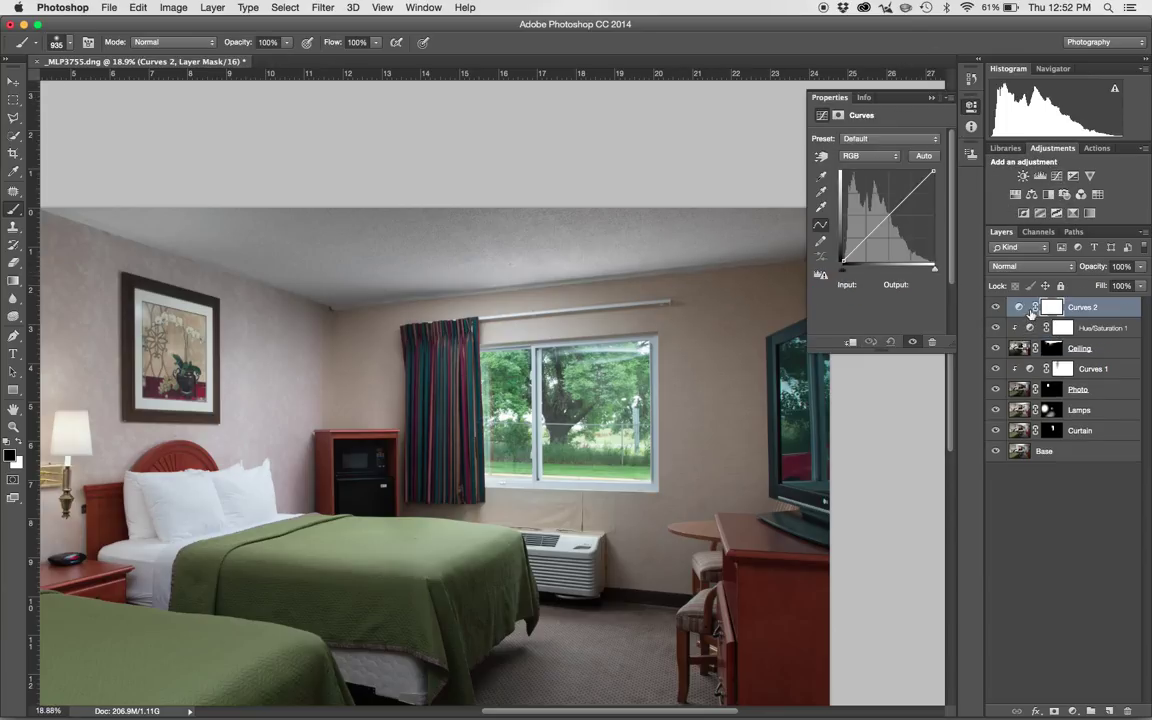
{"action": "left_click", "coordinate": [1030, 316], "text": "alt"}
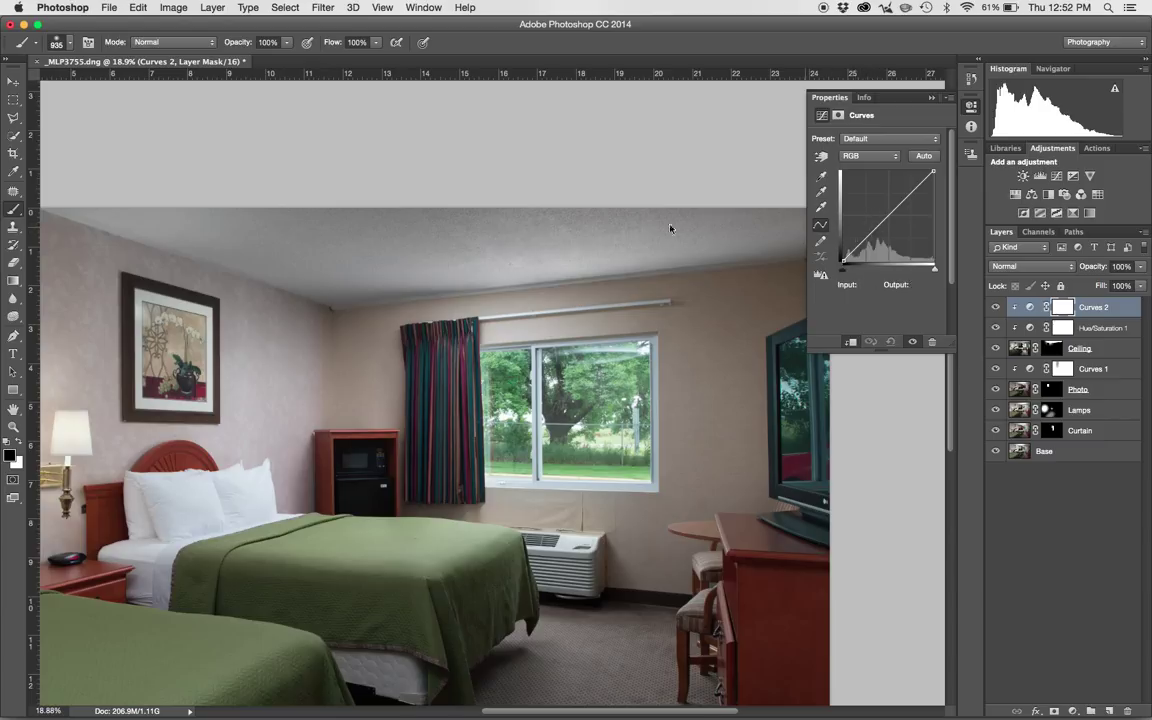
{"action": "left_click", "coordinate": [820, 157]}
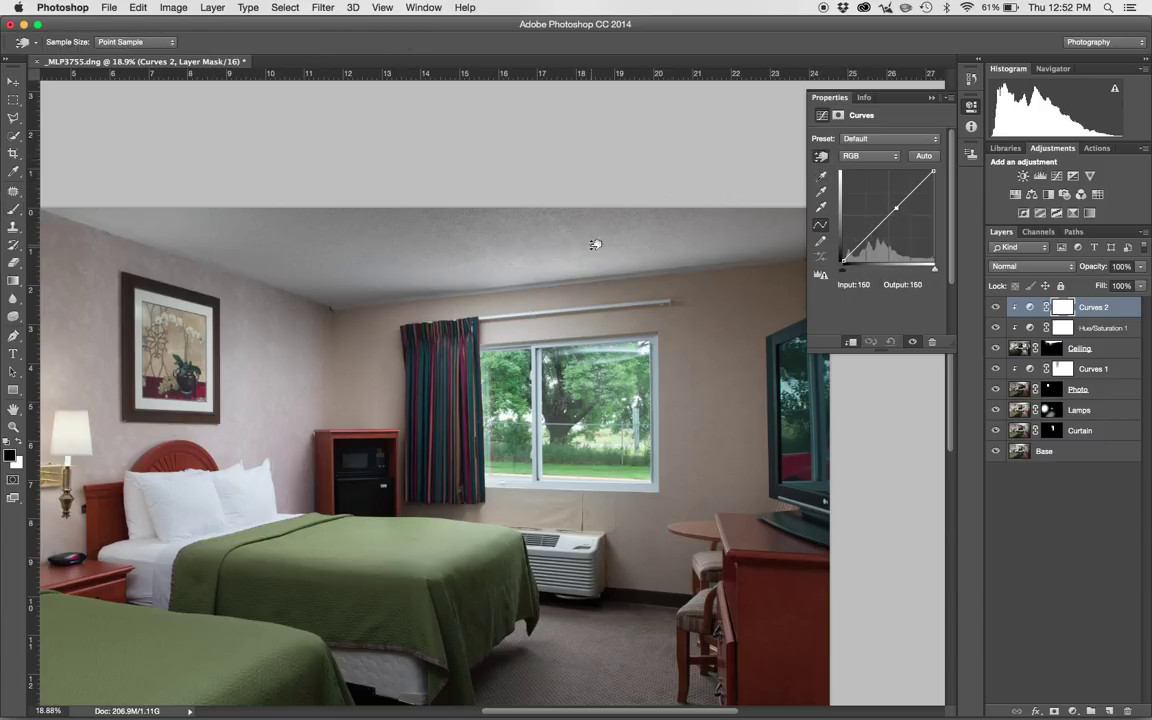
{"action": "left_click_drag", "start_coordinate": [595, 244], "coordinate": [596, 237]}
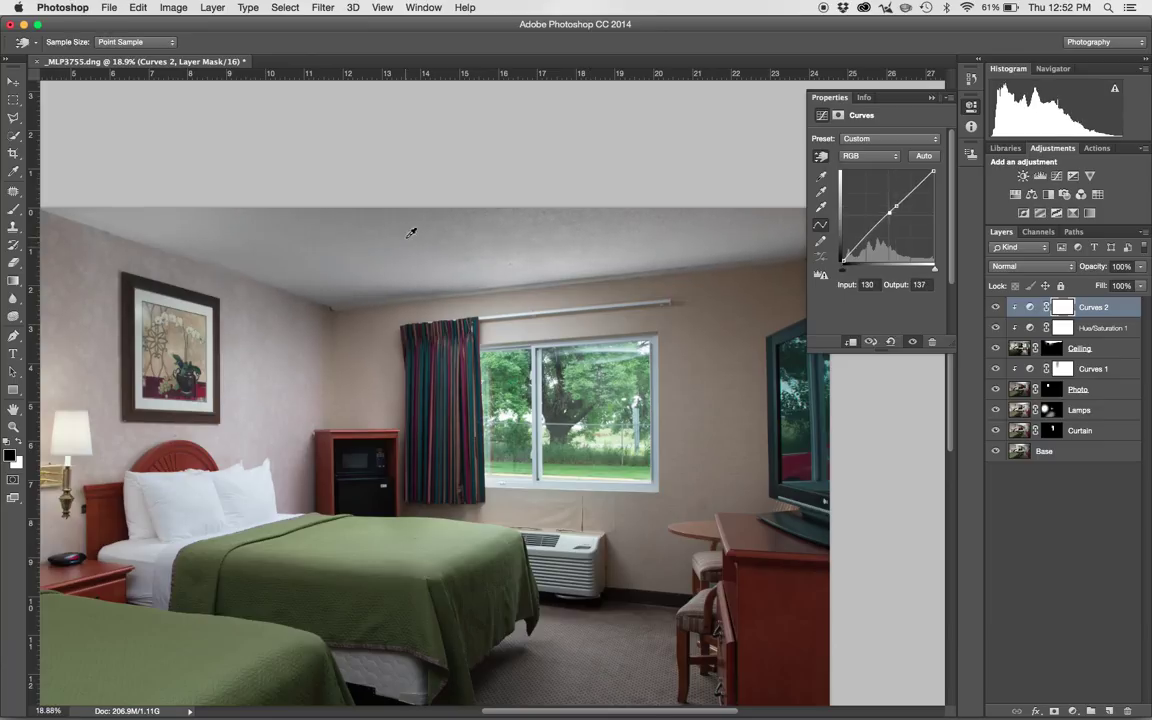
{"action": "mouse_move", "coordinate": [355, 256]}
{"action": "left_mouse_down"}
{"action": "mouse_move", "coordinate": [358, 244]}
{"action": "mouse_move", "coordinate": [355, 257]}
{"action": "left_mouse_up"}
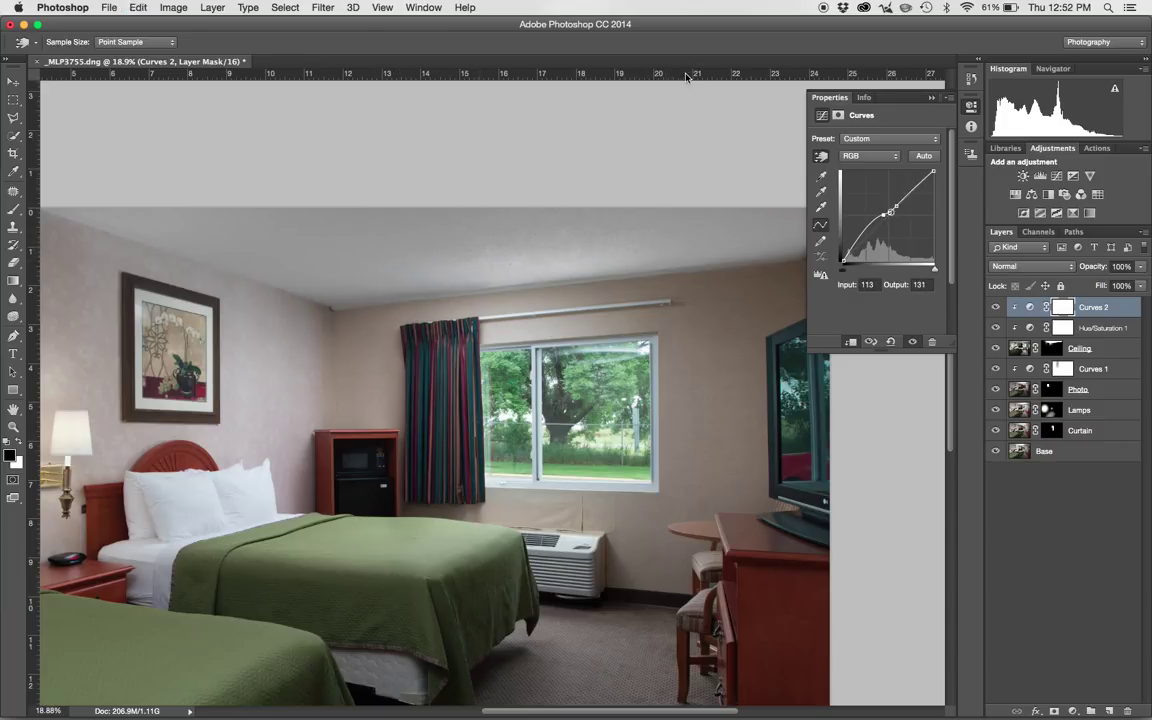
{"action": "left_click", "coordinate": [932, 98]}
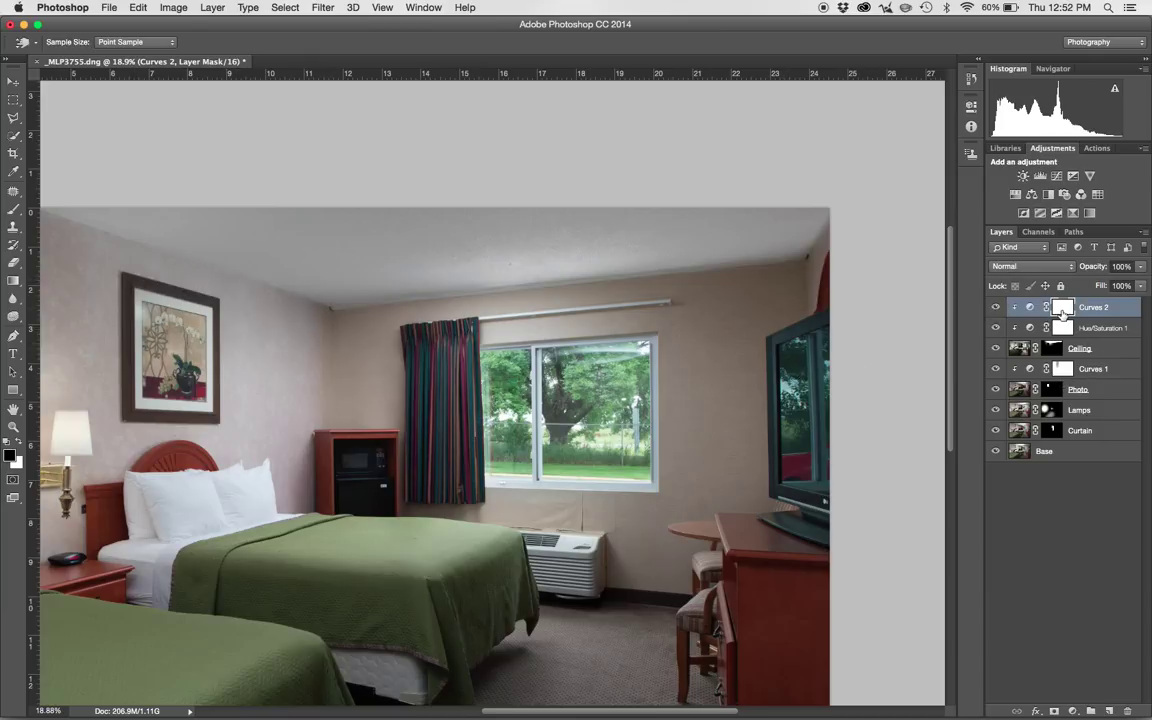
Start a Polygonal Lasso outline with 0 px feather along the ceiling edge above the framed picture toward the room corner.
{"action": "key", "text": "b"}
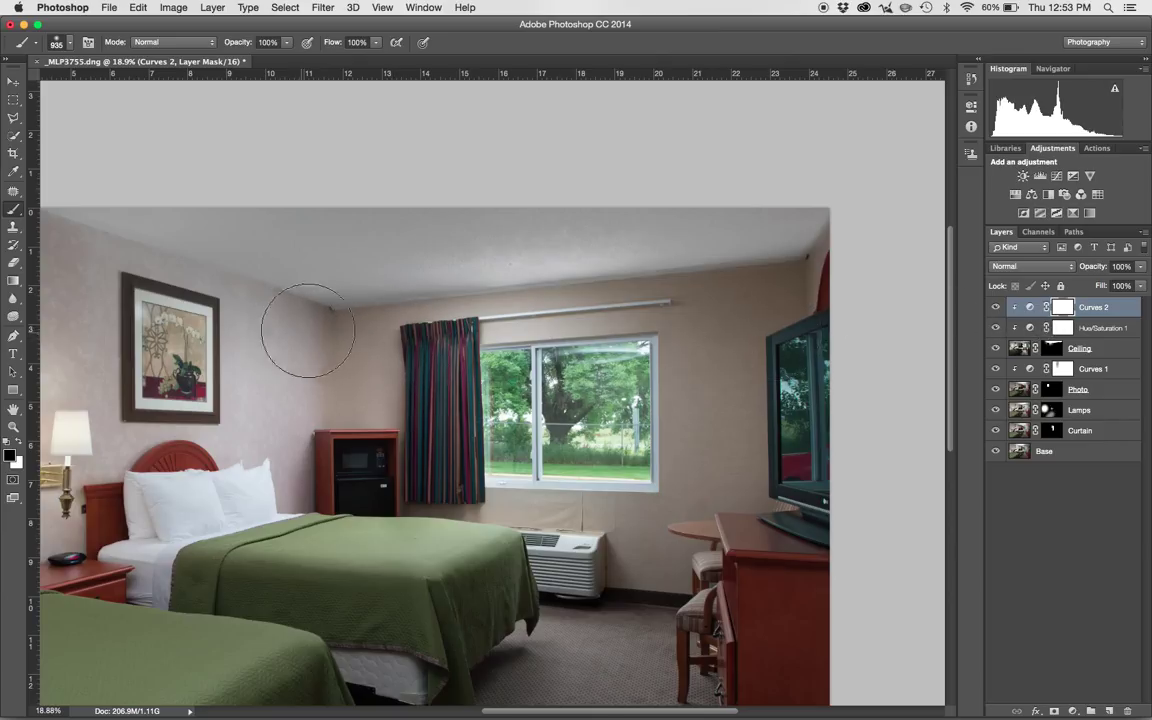
{"action": "key", "text": "l"}
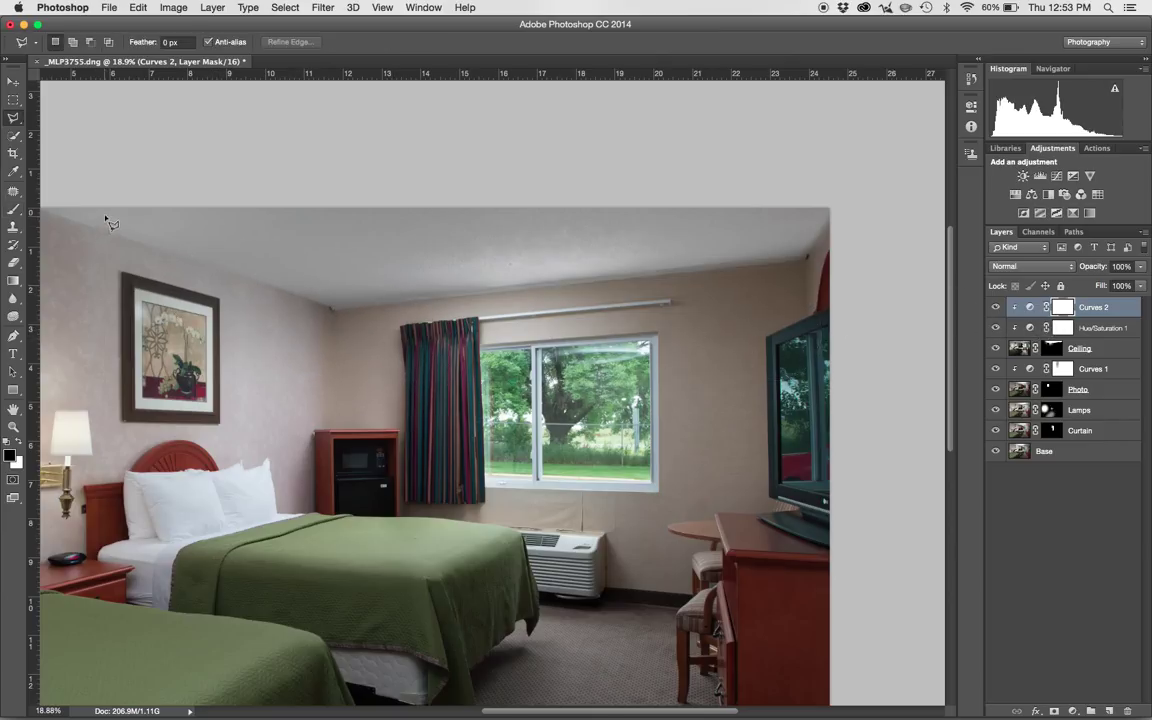
{"action": "key", "text": "z"}
{"action": "left_click_drag", "start_coordinate": [104, 215], "coordinate": [166, 241]}
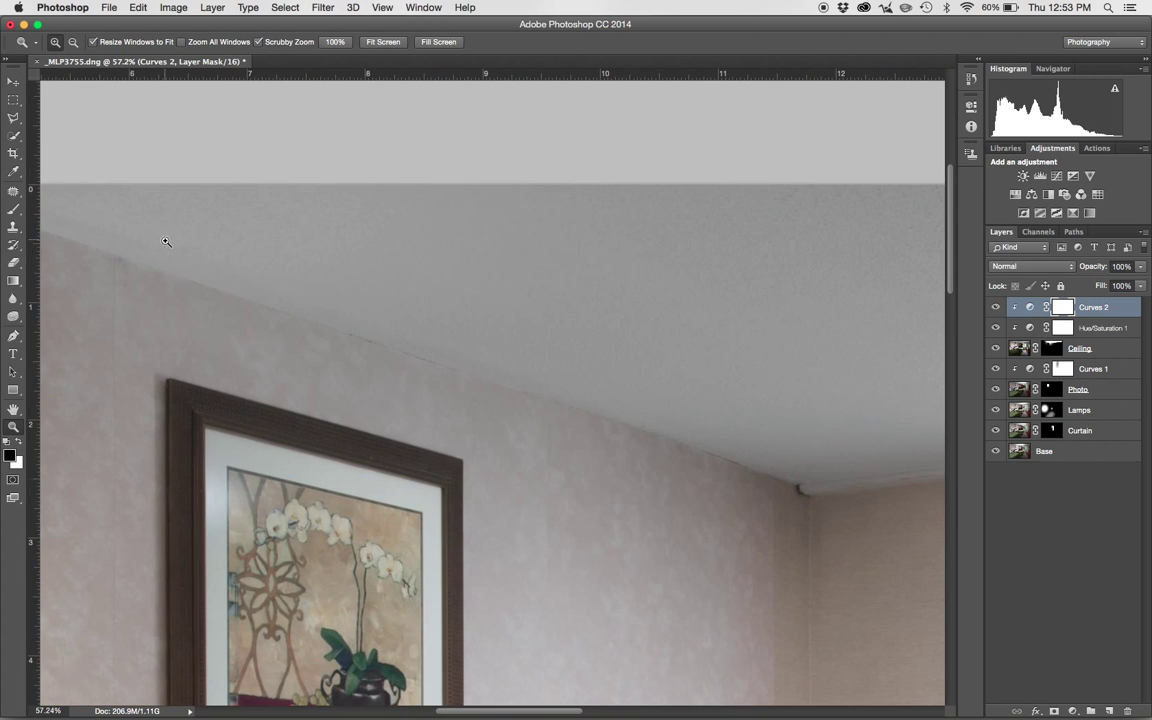
{"action": "key", "text": "l"}
{"action": "scroll", "coordinate": [450, 330], "scroll_direction": "left", "scroll_amount": 8}
{"action": "scroll", "coordinate": [450, 330], "scroll_direction": "up", "scroll_amount": 2}
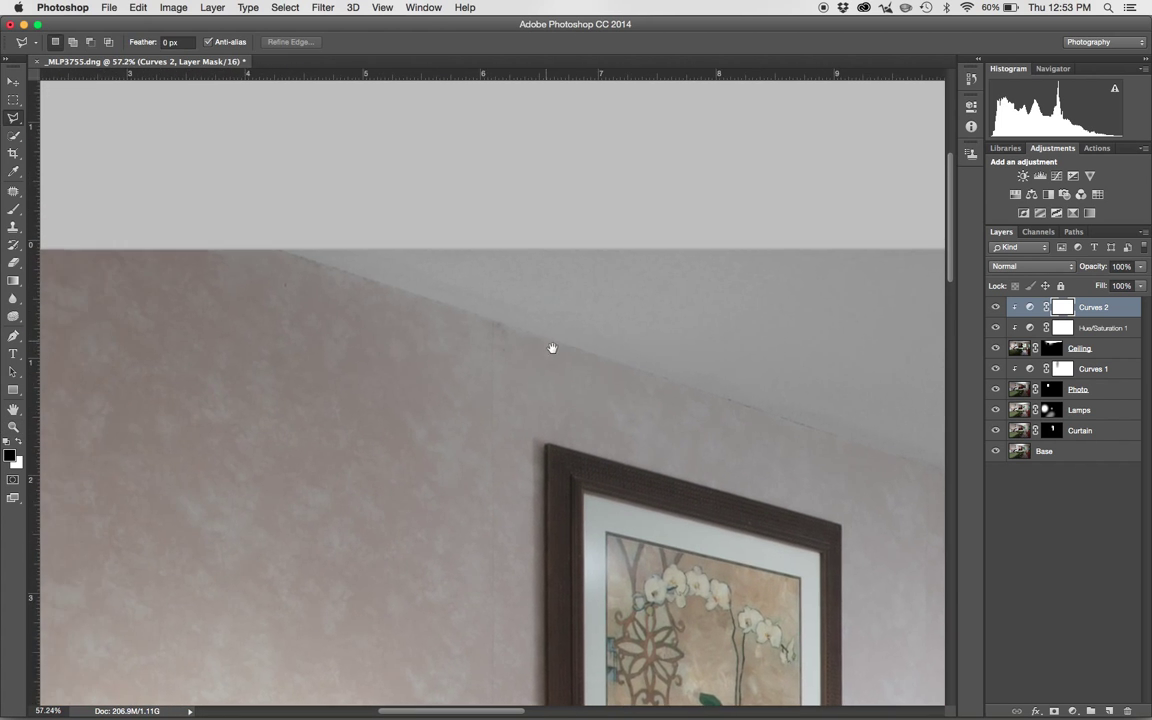
{"action": "left_click", "coordinate": [296, 259]}
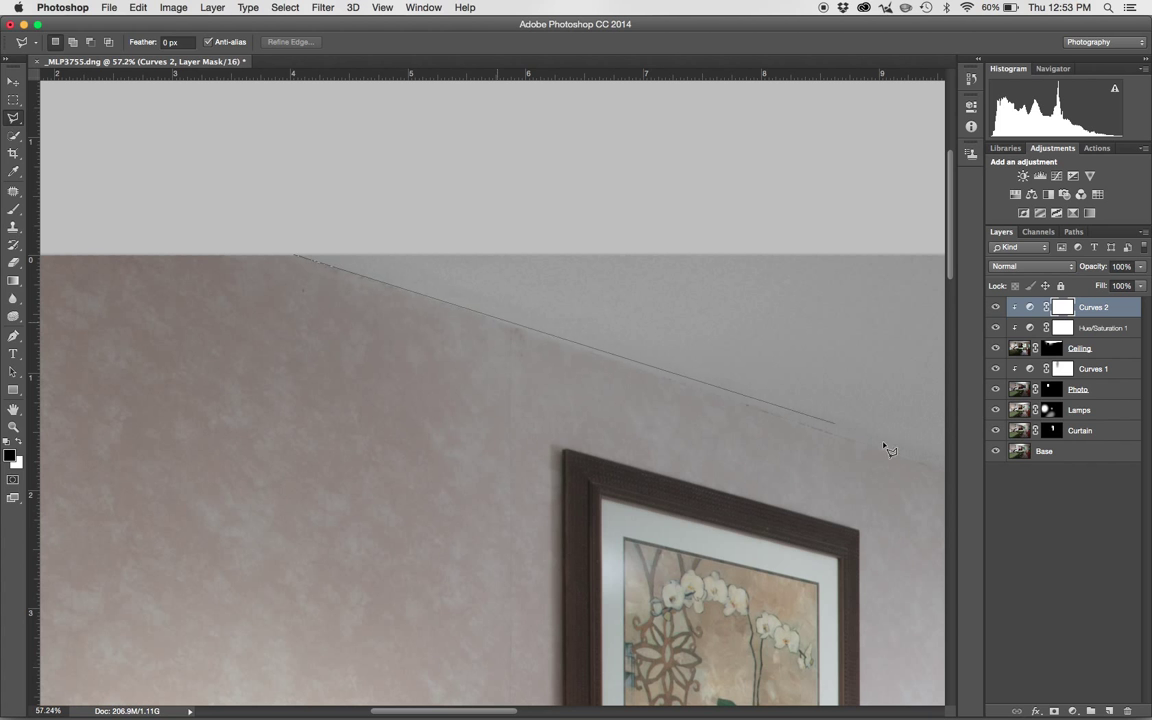
{"action": "left_click_drag", "start_coordinate": [844, 476], "coordinate": [386, 342]}
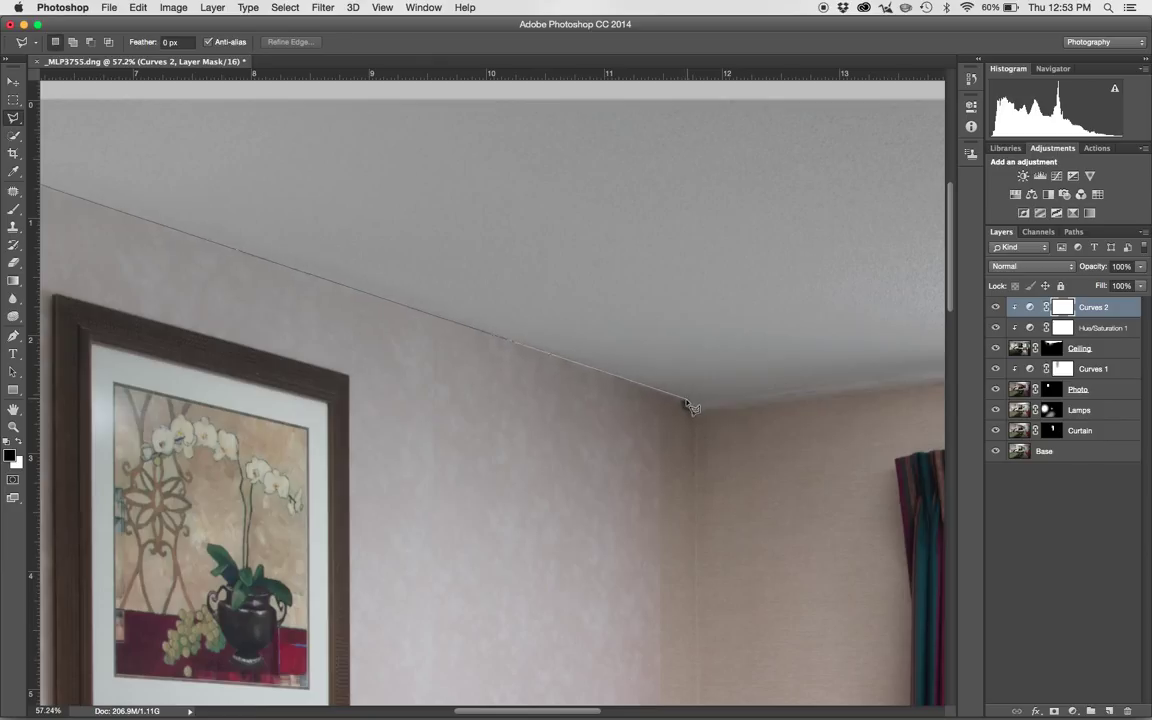
Continue the lasso outline around the room corner and along the ceiling edge above the curtain and window to the far corner.
{"action": "left_click", "coordinate": [689, 411]}
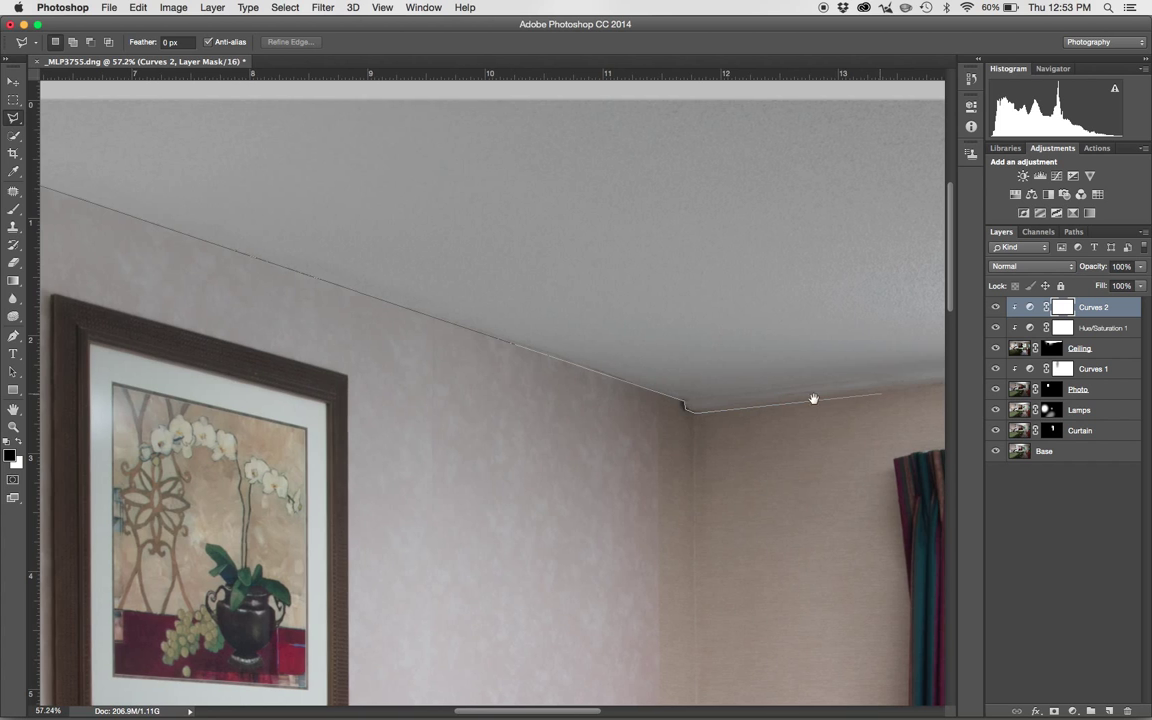
{"action": "left_click_drag", "start_coordinate": [814, 399], "coordinate": [445, 413]}
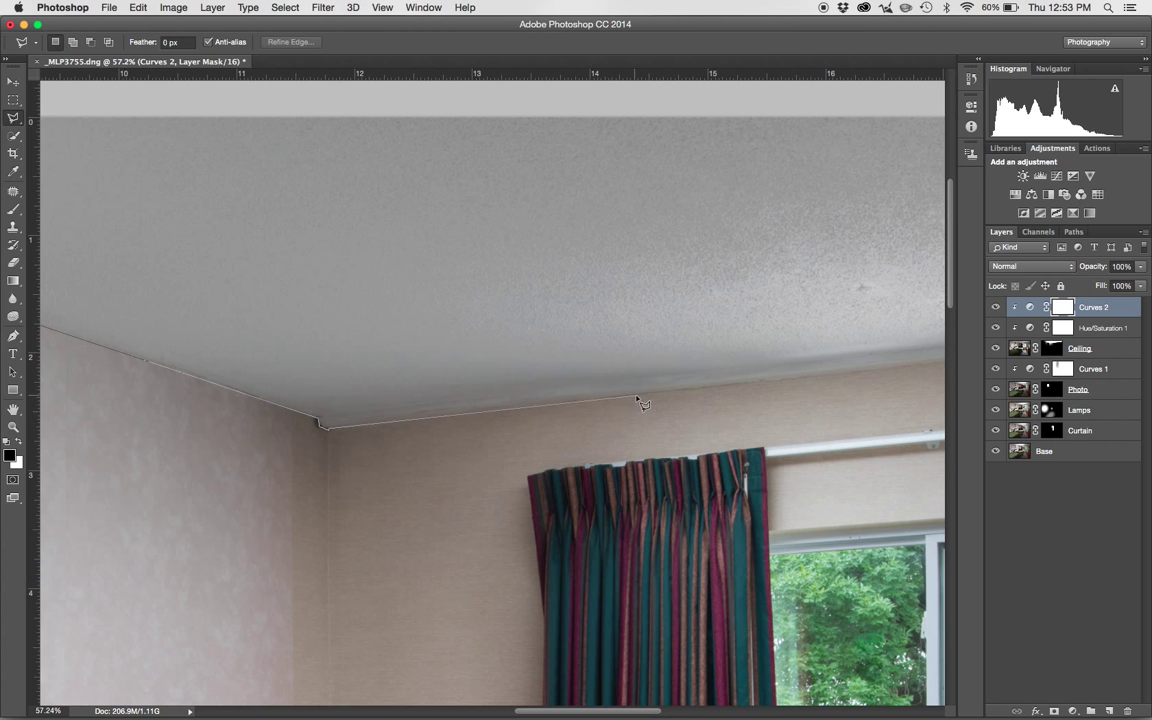
{"action": "left_click_drag", "start_coordinate": [757, 390], "coordinate": [50, 411]}
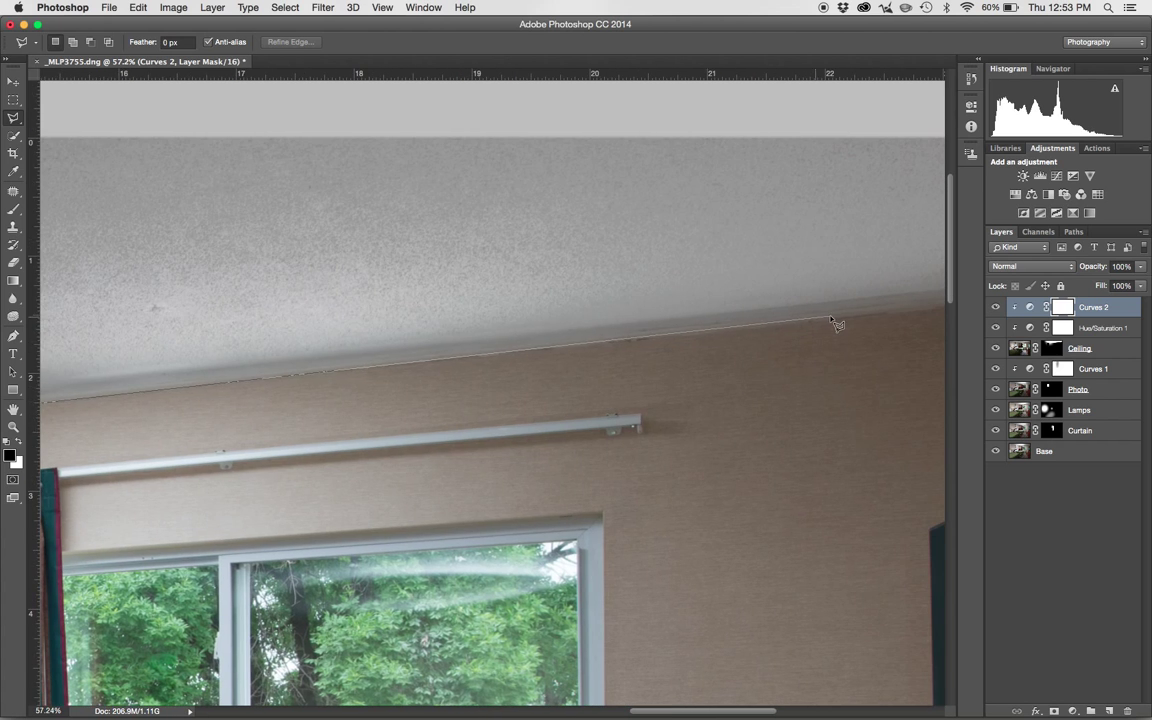
{"action": "left_click_drag", "start_coordinate": [846, 320], "coordinate": [411, 357]}
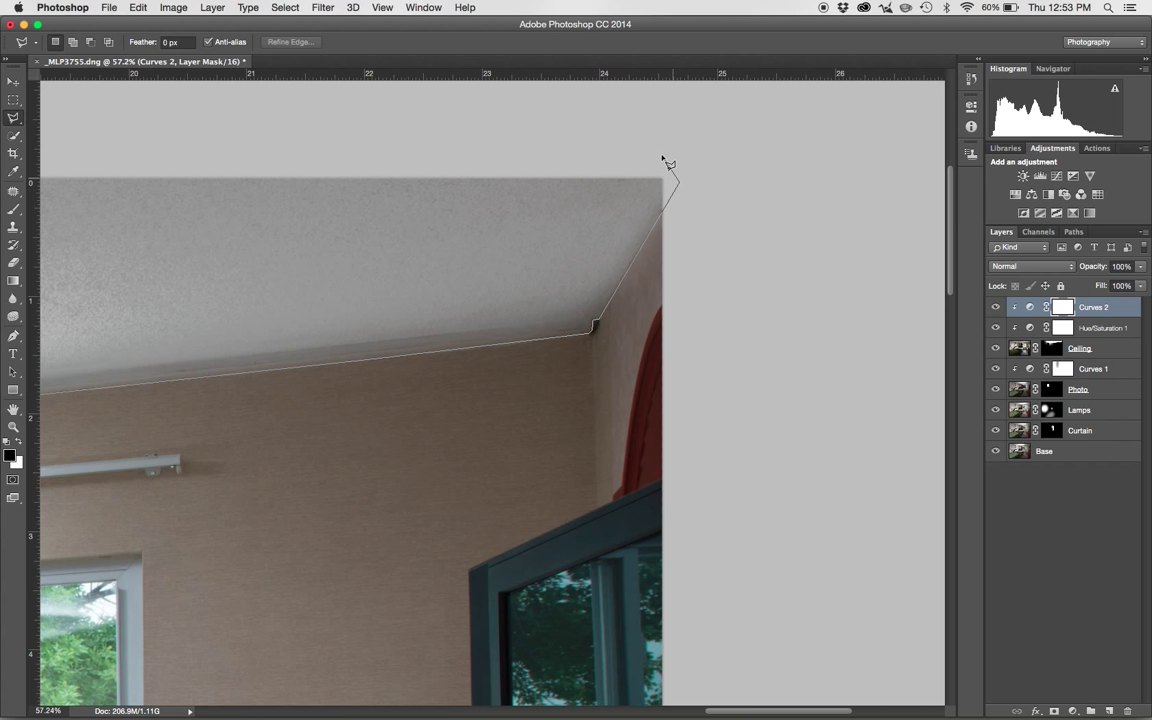
Close the Polygonal Lasso selection around the ceiling by running the outline above the image's upper edge back to its start.
{"action": "left_click", "coordinate": [165, 146]}
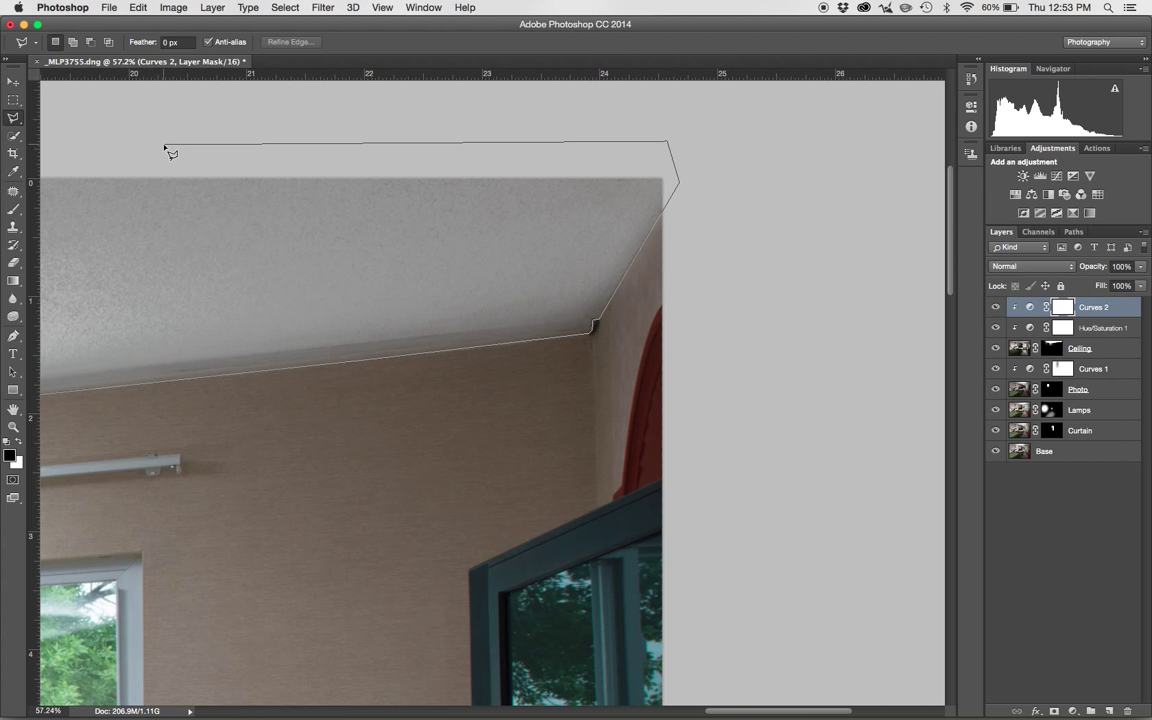
{"action": "left_click_drag", "start_coordinate": [157, 147], "coordinate": [609, 139]}
{"action": "left_click", "coordinate": [314, 137]}
{"action": "left_click_drag", "start_coordinate": [187, 139], "coordinate": [942, 138]}
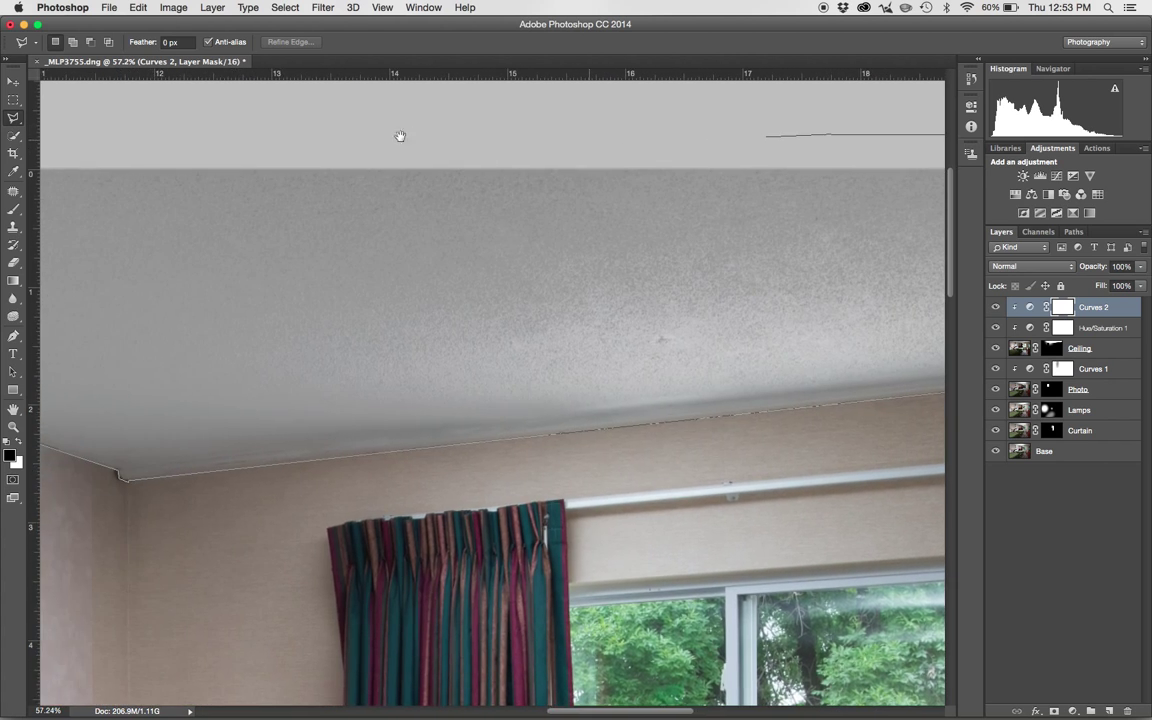
{"action": "left_click", "coordinate": [266, 134]}
{"action": "left_click_drag", "start_coordinate": [224, 144], "coordinate": [786, 176]}
{"action": "scroll", "coordinate": [877, 188], "scroll_direction": "left", "scroll_amount": 6}
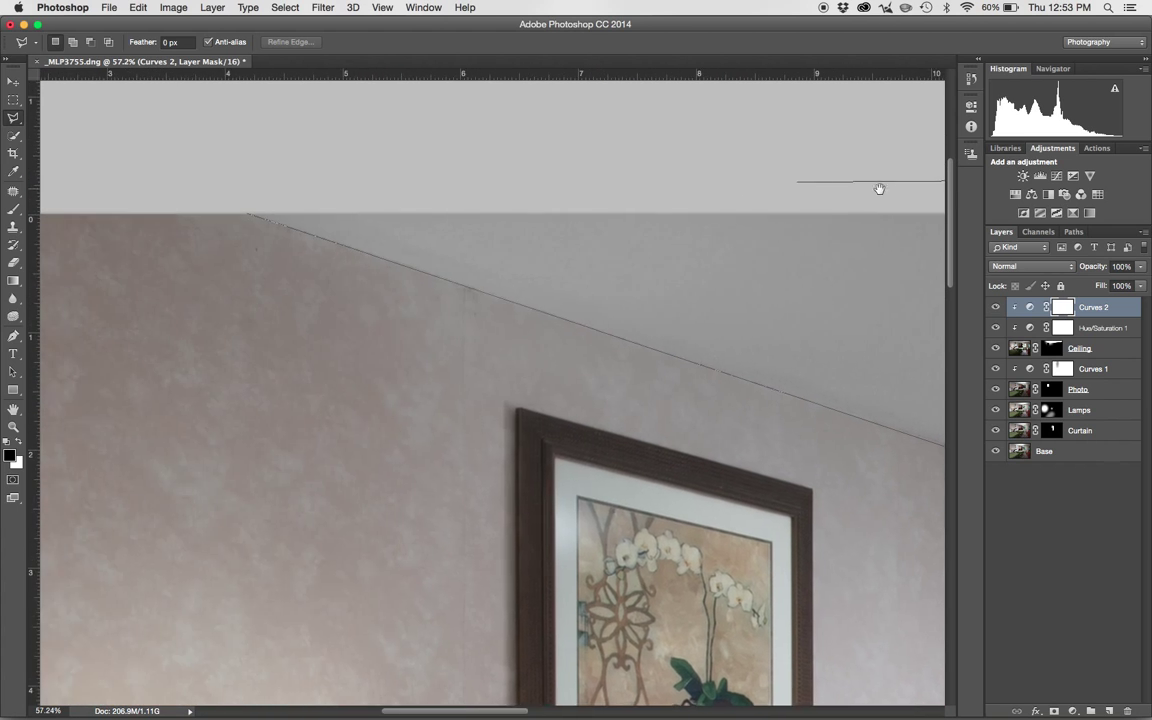
{"action": "left_click", "coordinate": [373, 186]}
{"action": "double_click", "coordinate": [394, 210]}
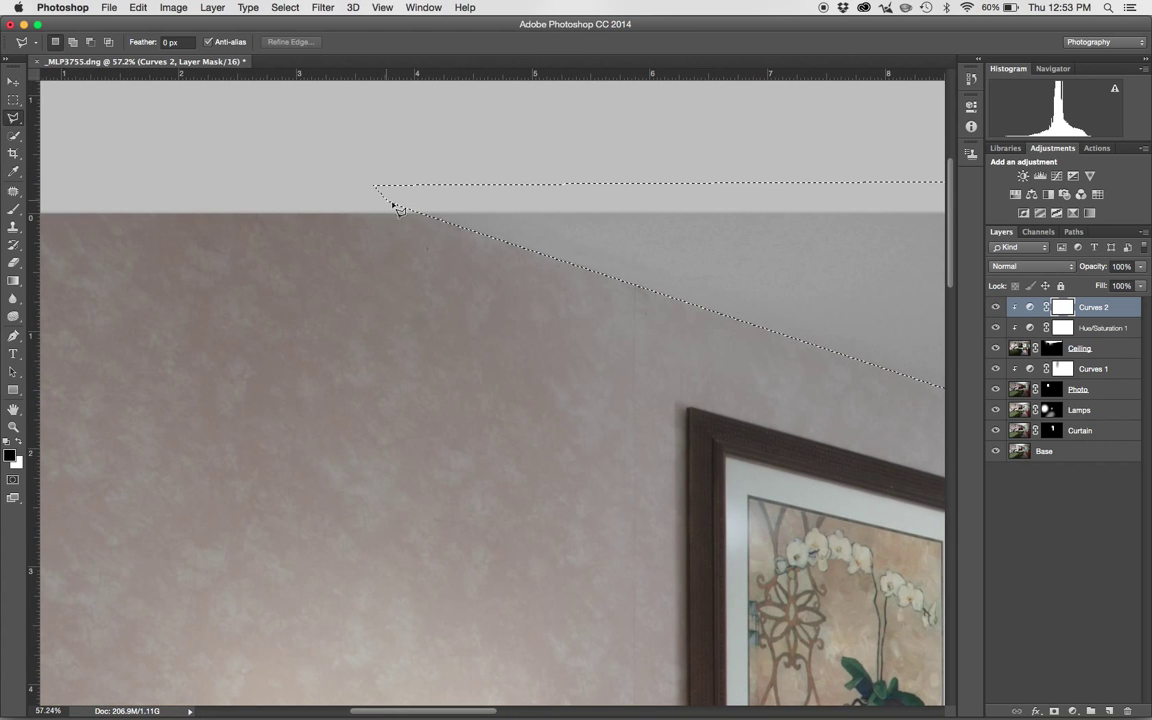
Undo the last fill on the Curves 2 layer mask while keeping the ceiling selection.
{"action": "key", "text": "super+minus"}
{"action": "key", "text": "super+minus"}
{"action": "key", "text": "super+minus"}
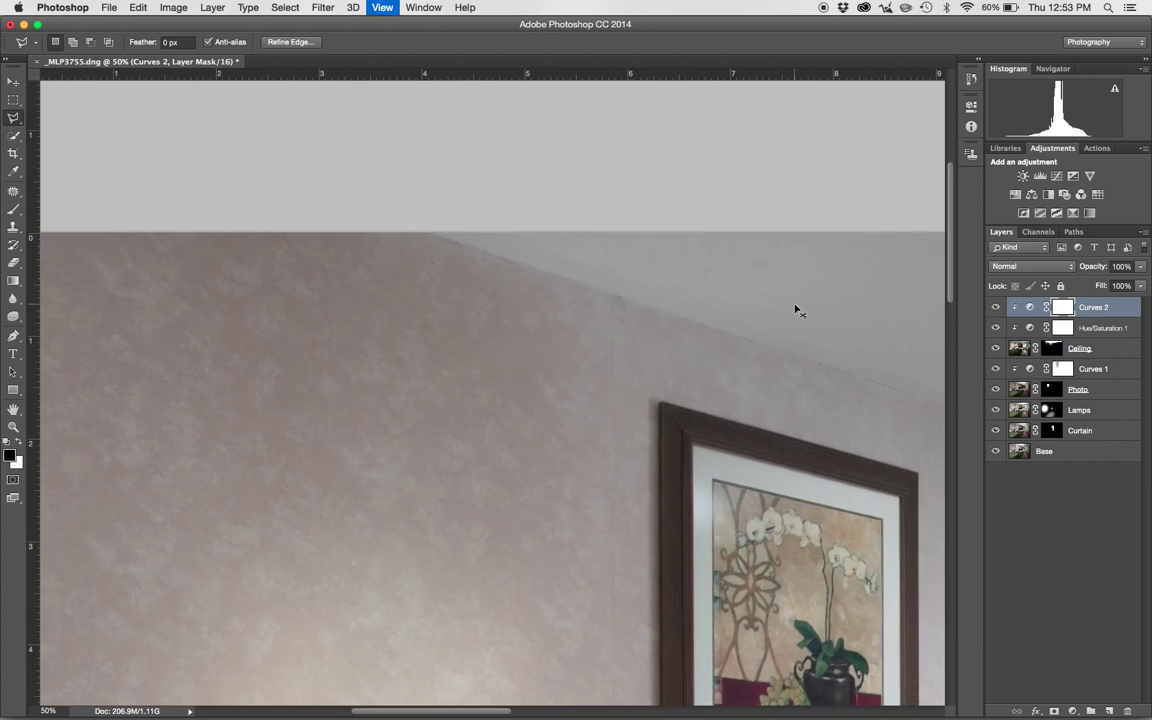
{"action": "left_click_drag", "start_coordinate": [789, 303], "coordinate": [388, 167]}
{"action": "left_click_drag", "start_coordinate": [686, 301], "coordinate": [527, 327]}
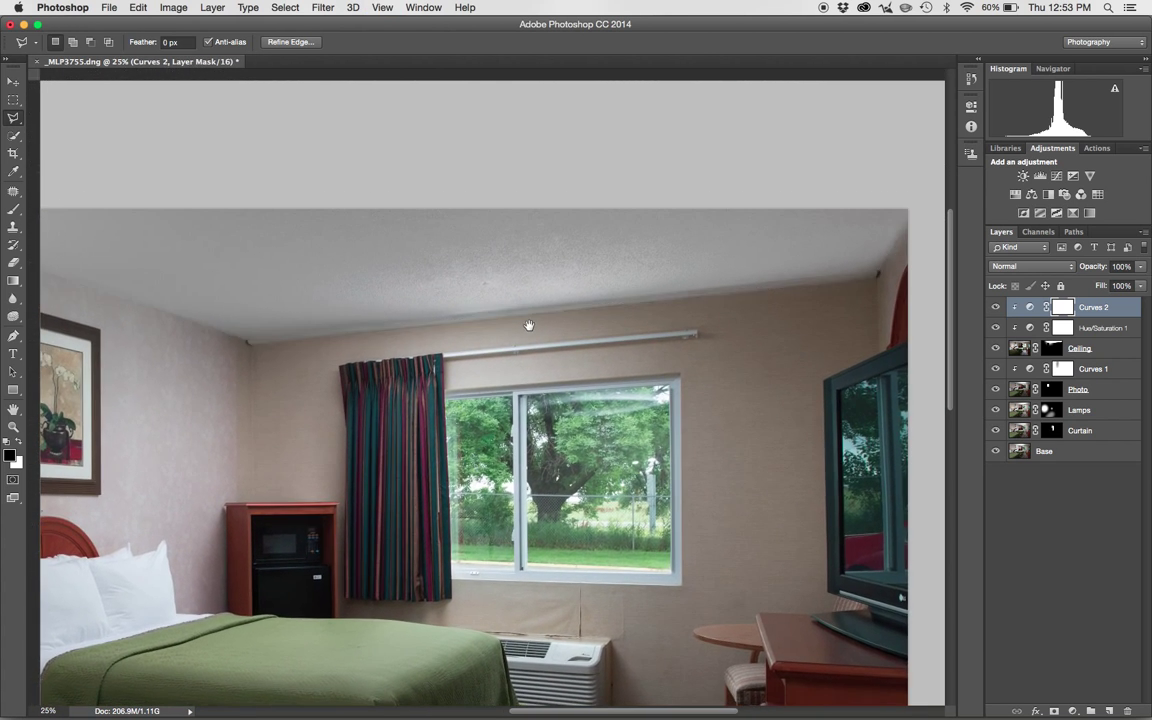
{"action": "key", "text": "super+minus"}
{"action": "key", "text": "super+minus"}
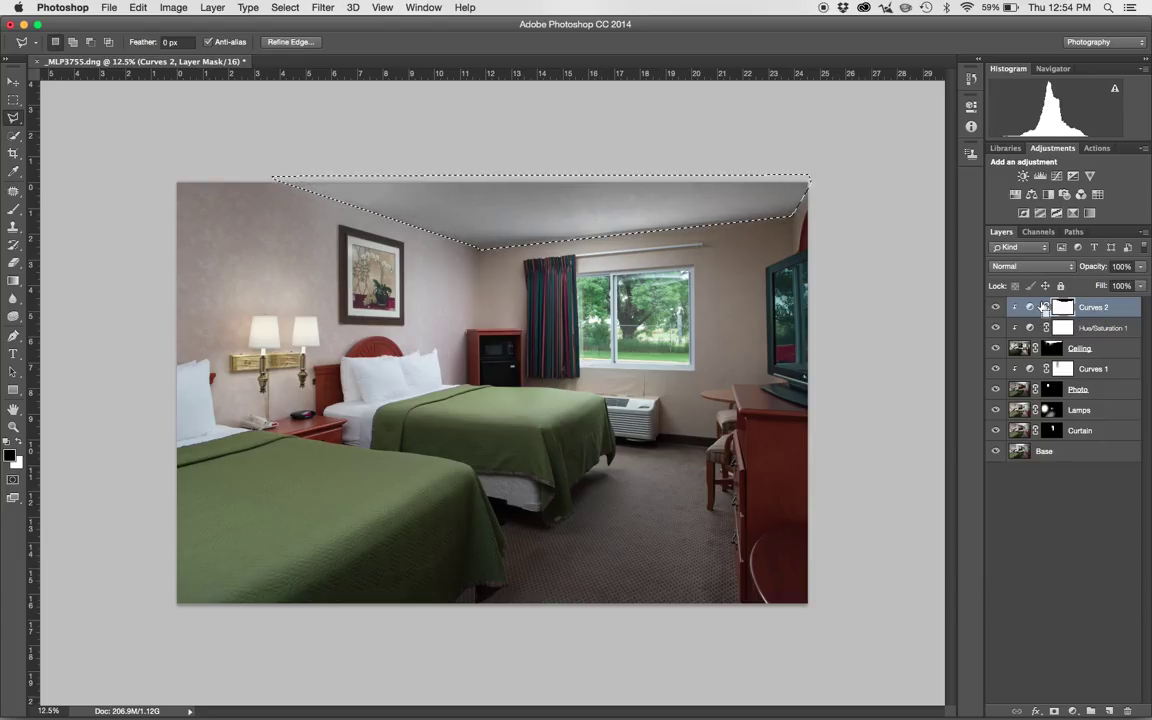
{"action": "key", "text": "super+z"}
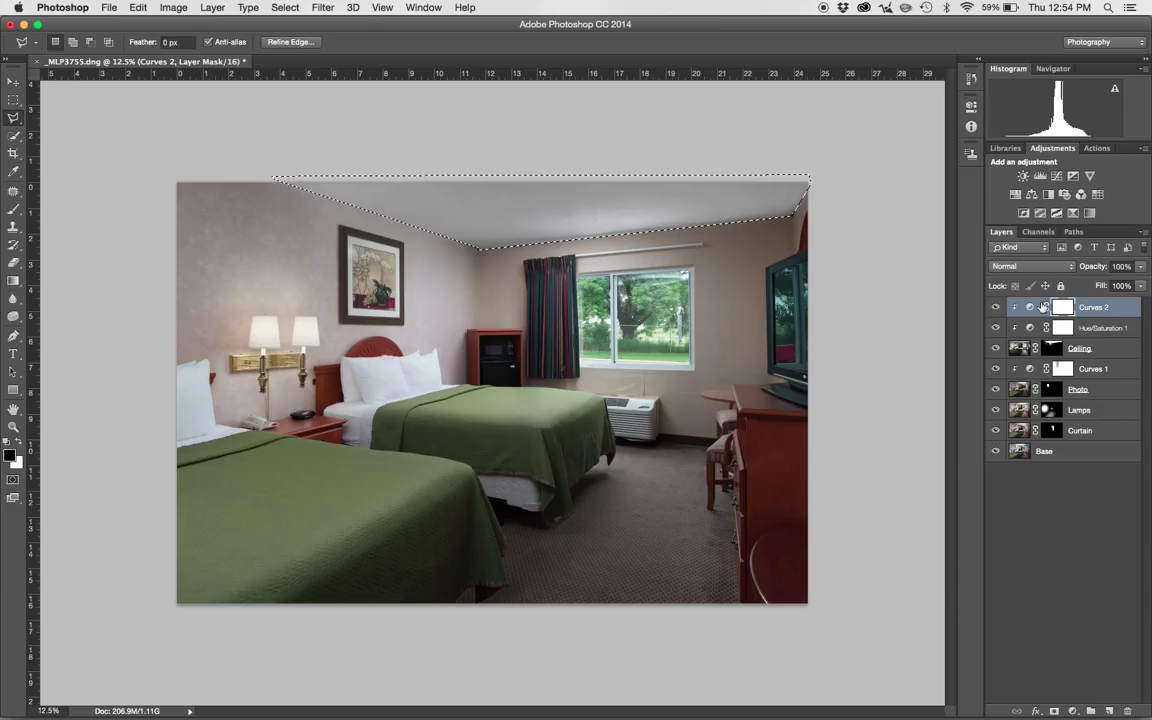
Invert the ceiling selection, fill the Curves 2 and Hue/Saturation 1 masks with black in it, and deselect.
{"action": "key", "text": "super+shift+i"}
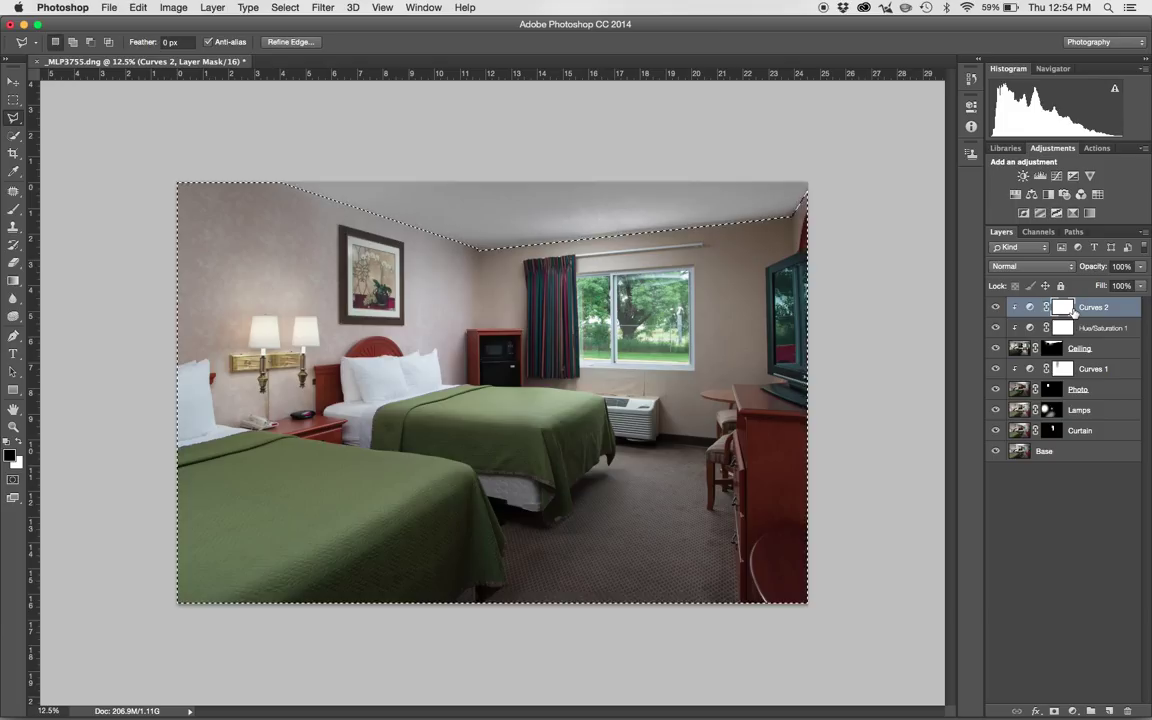
{"action": "key", "text": "alt+BackSpace"}
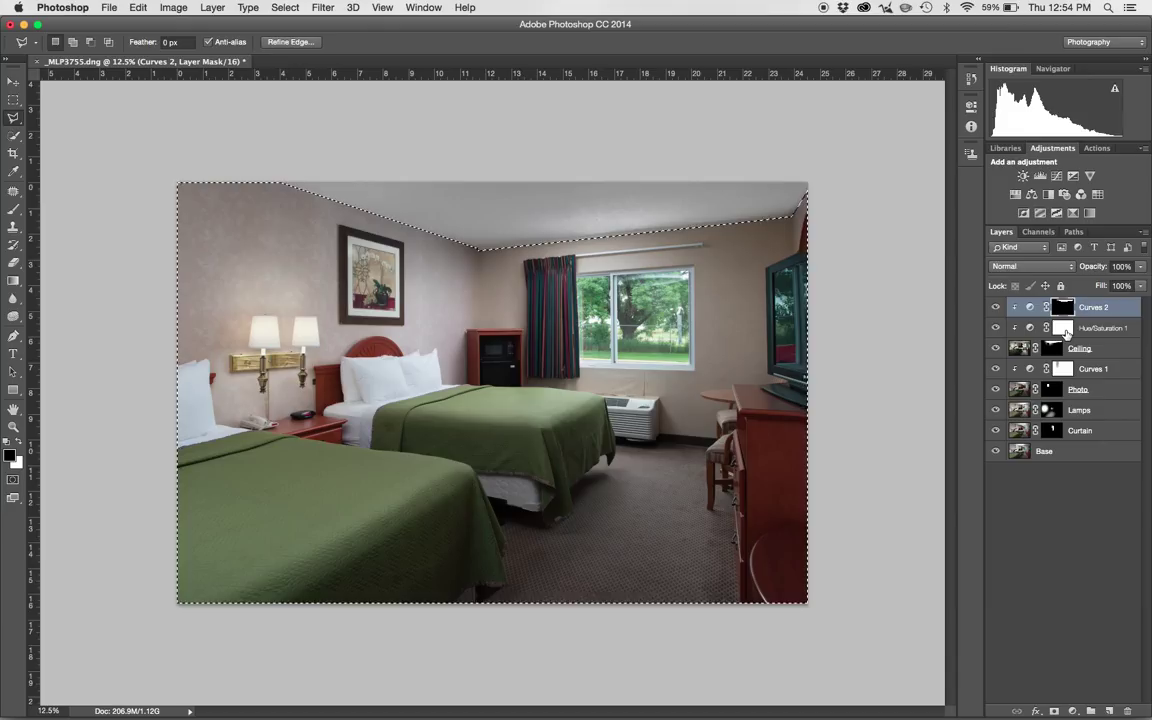
{"action": "left_click", "coordinate": [1064, 329]}
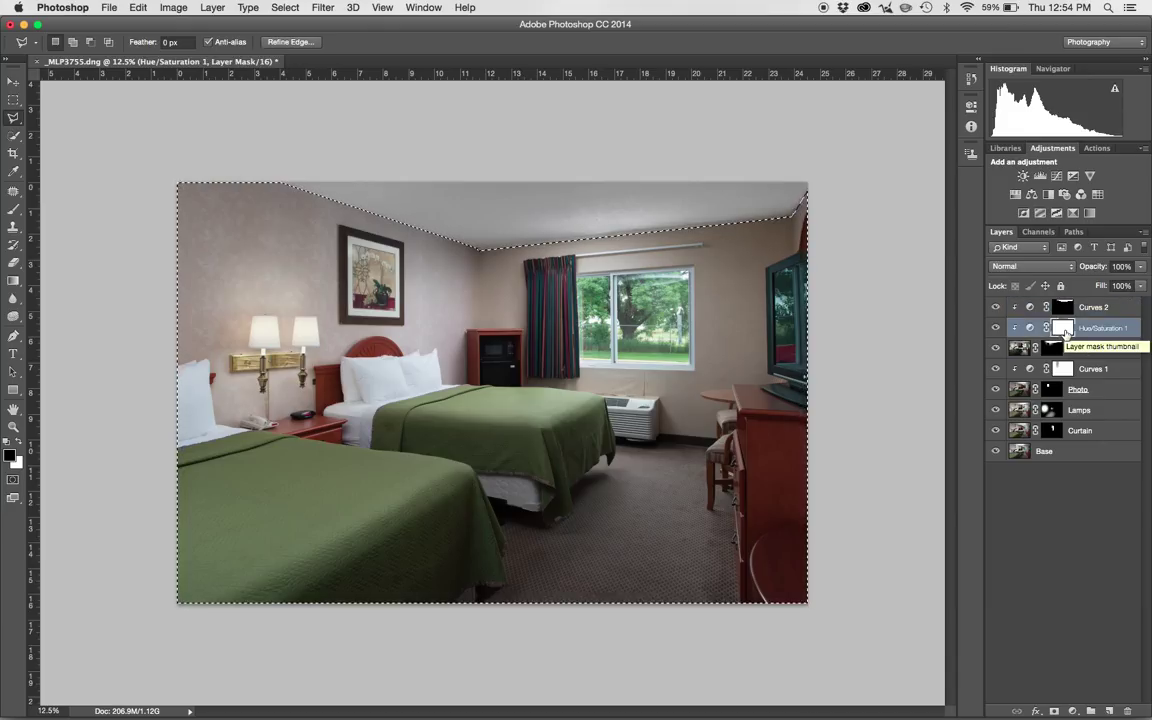
{"action": "key", "text": "alt+BackSpace"}
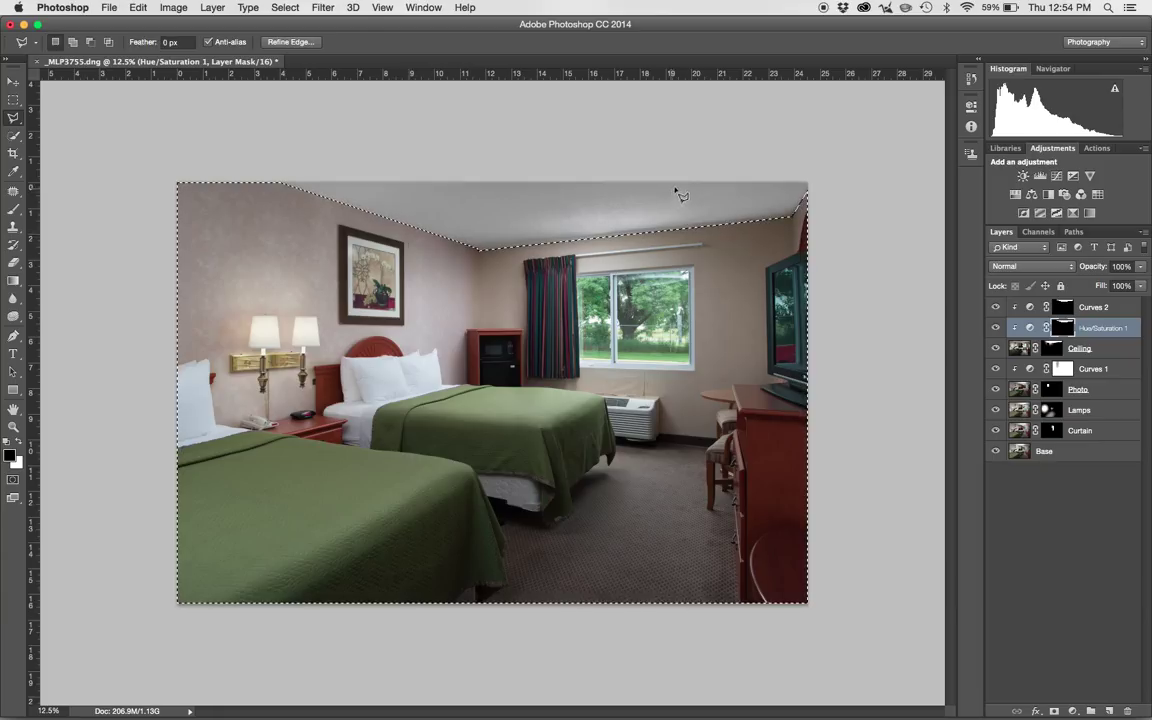
{"action": "key", "text": "super+d"}
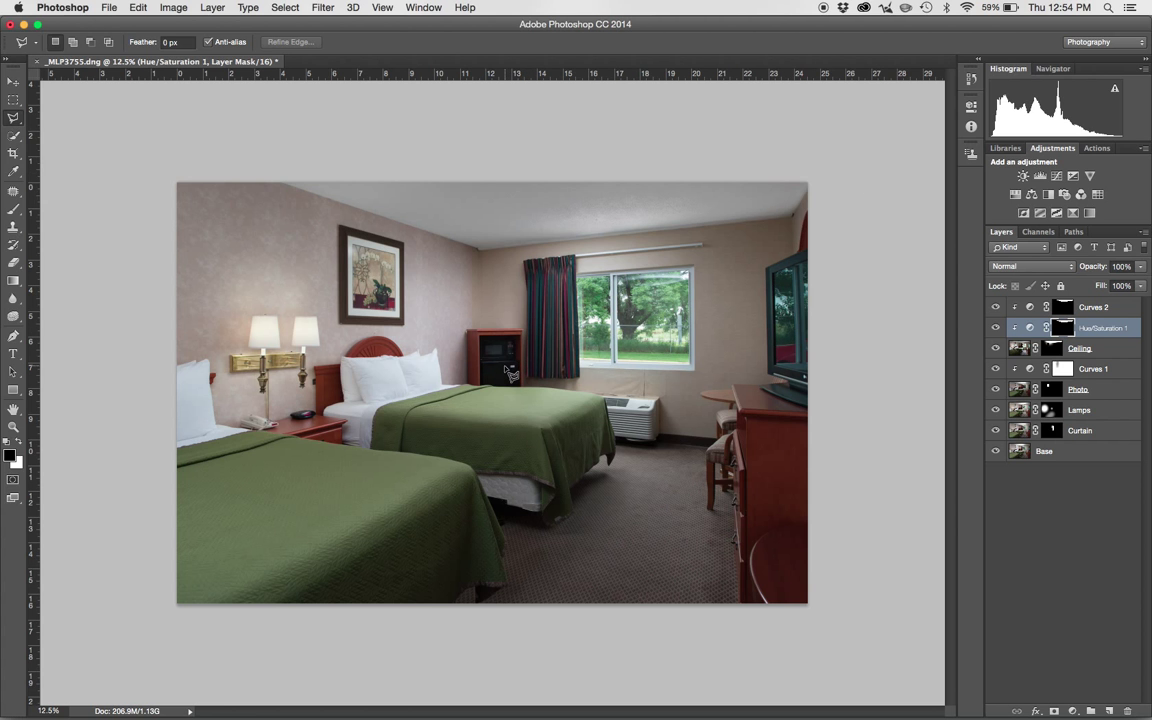
Add a new empty layer above Curves 2 for retouching the mini fridge.
{"action": "key", "text": "z"}
{"action": "left_click_drag", "start_coordinate": [510, 372], "coordinate": [614, 386]}
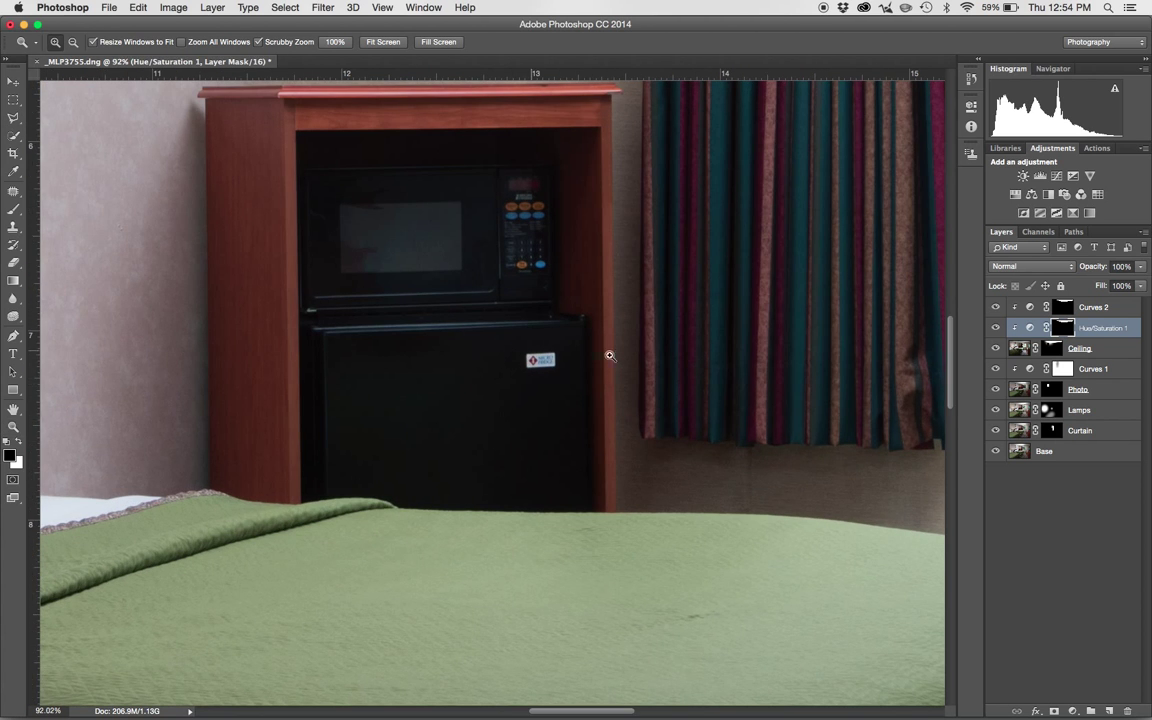
{"action": "key", "text": "l"}
{"action": "left_click", "coordinate": [1126, 309]}
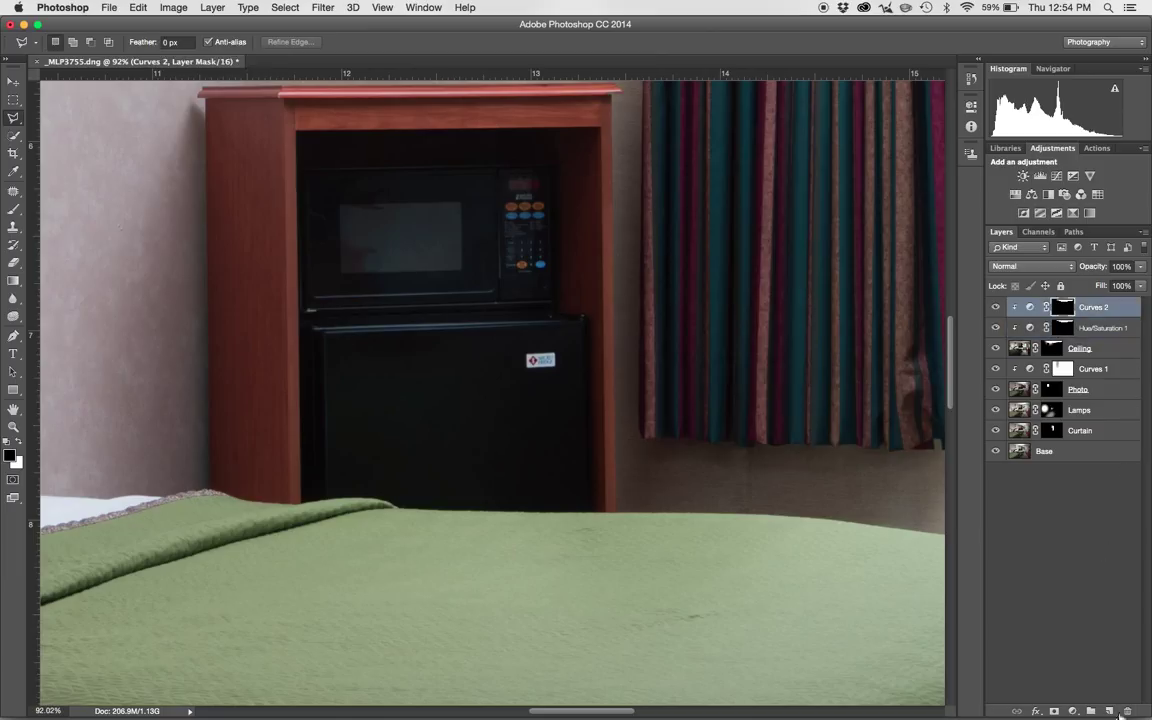
{"action": "left_click", "coordinate": [1109, 710]}
Remove the sticker from the mini fridge door with the Spot Healing Brush, using Content-Aware and Sample All Layers.
{"action": "key", "text": "j"}
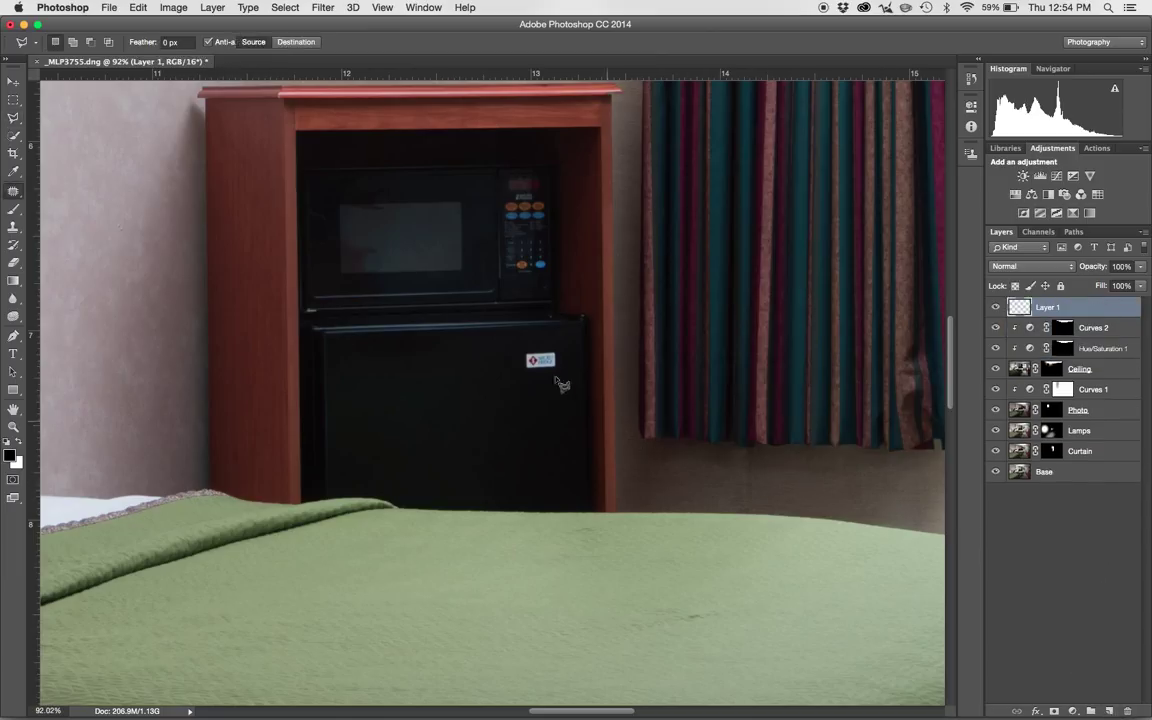
{"action": "key", "text": "shift+j"}
{"action": "key", "text": "shift+j"}
{"action": "key", "text": "shift+j"}
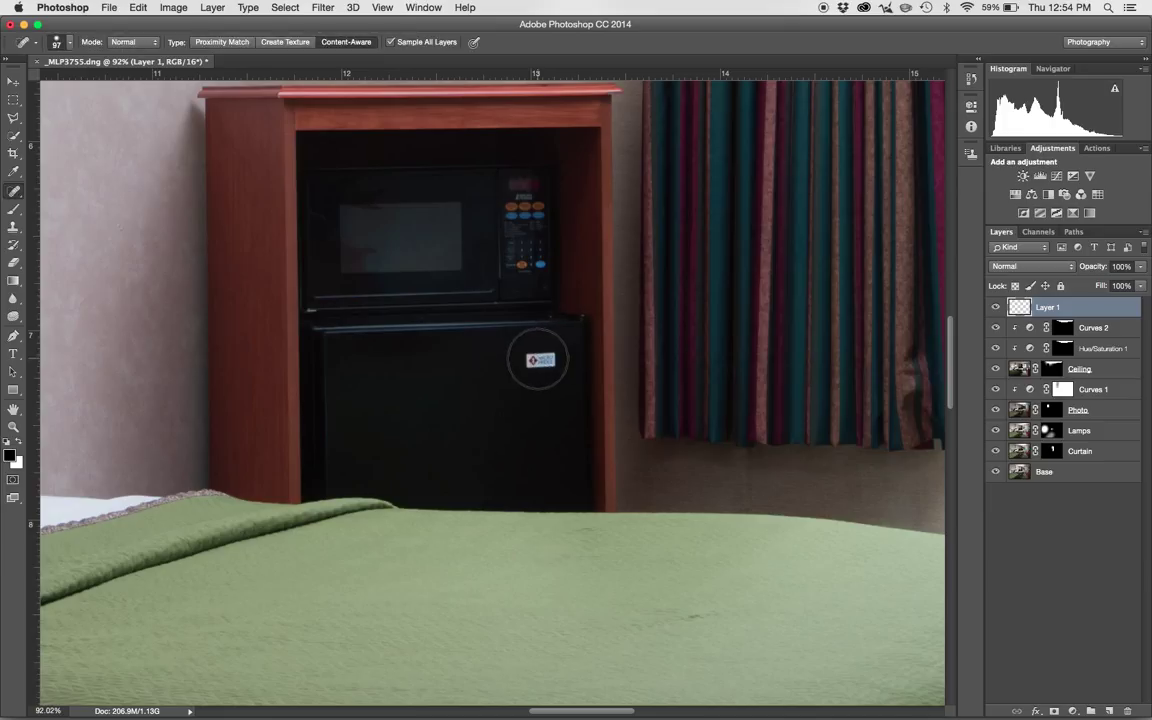
{"action": "mouse_move", "coordinate": [538, 360]}
{"action": "left_mouse_down"}
{"action": "mouse_move", "coordinate": [521, 364]}
{"action": "mouse_move", "coordinate": [555, 362]}
{"action": "left_mouse_up"}
Toggle the visibility of the Curtain and Base layers to check their contribution to the full image, leaving both visible.
{"action": "key", "text": "z"}
{"action": "mouse_move", "coordinate": [630, 335]}
{"action": "left_mouse_down"}
{"action": "mouse_move", "coordinate": [497, 365]}
{"action": "mouse_move", "coordinate": [523, 362]}
{"action": "mouse_move", "coordinate": [471, 326]}
{"action": "left_mouse_up"}
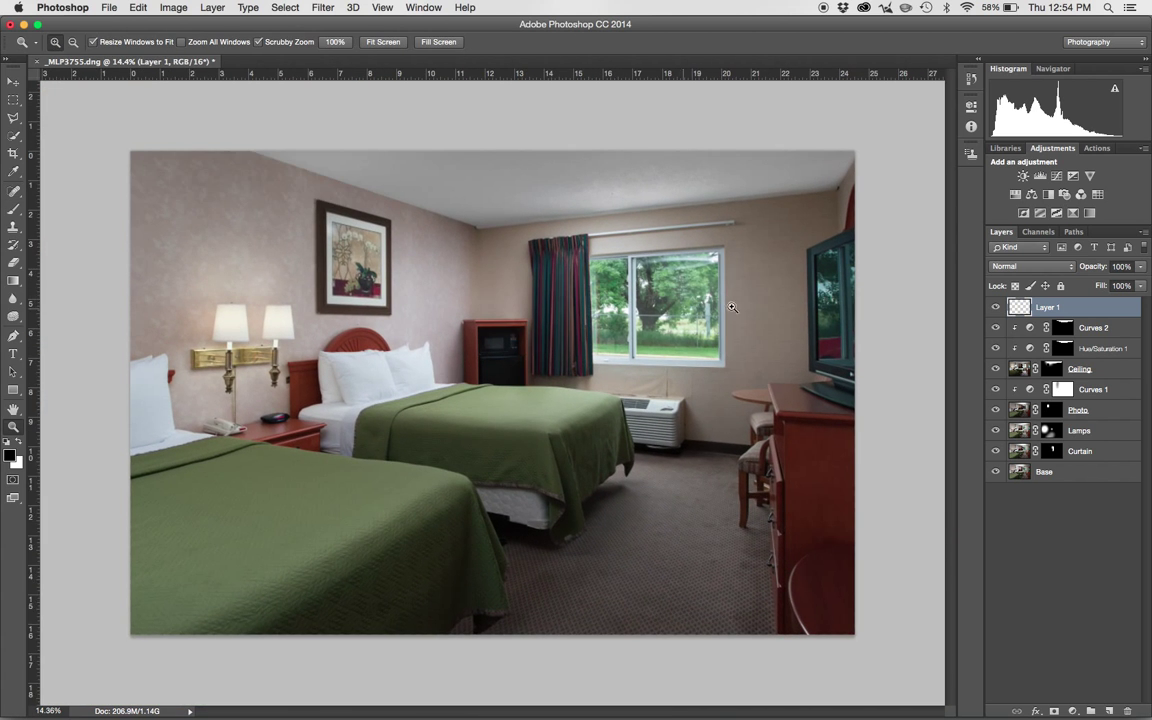
{"action": "key", "text": "j"}
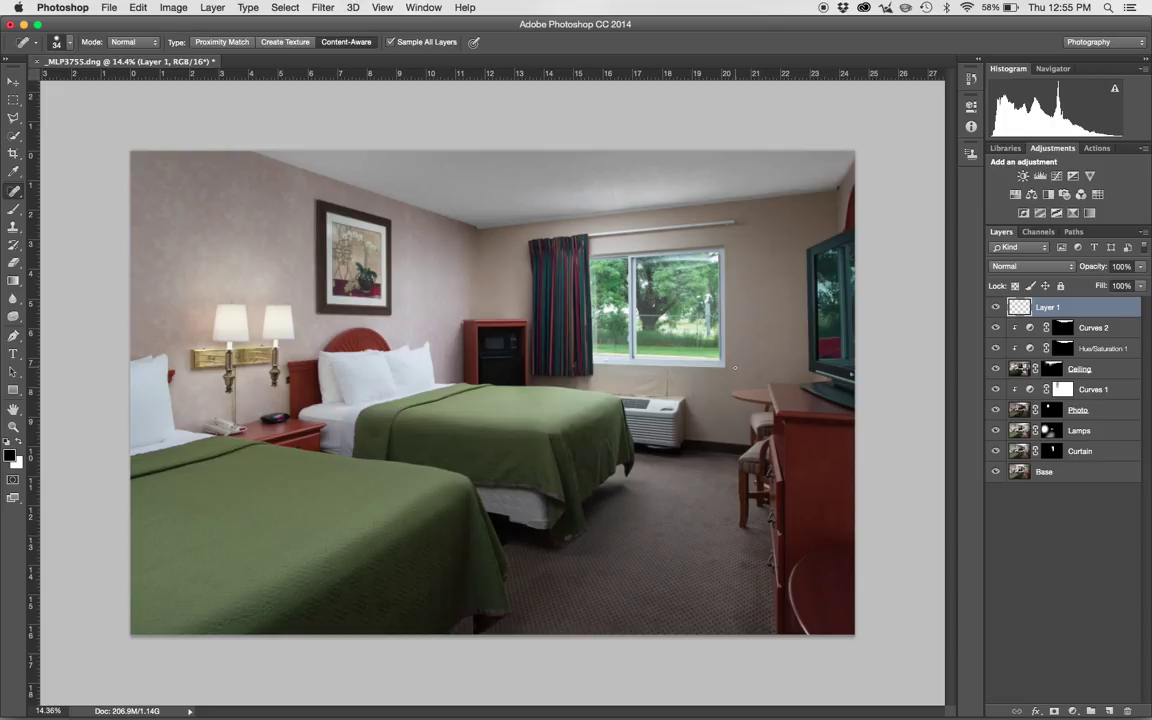
{"action": "left_click", "coordinate": [994, 452]}
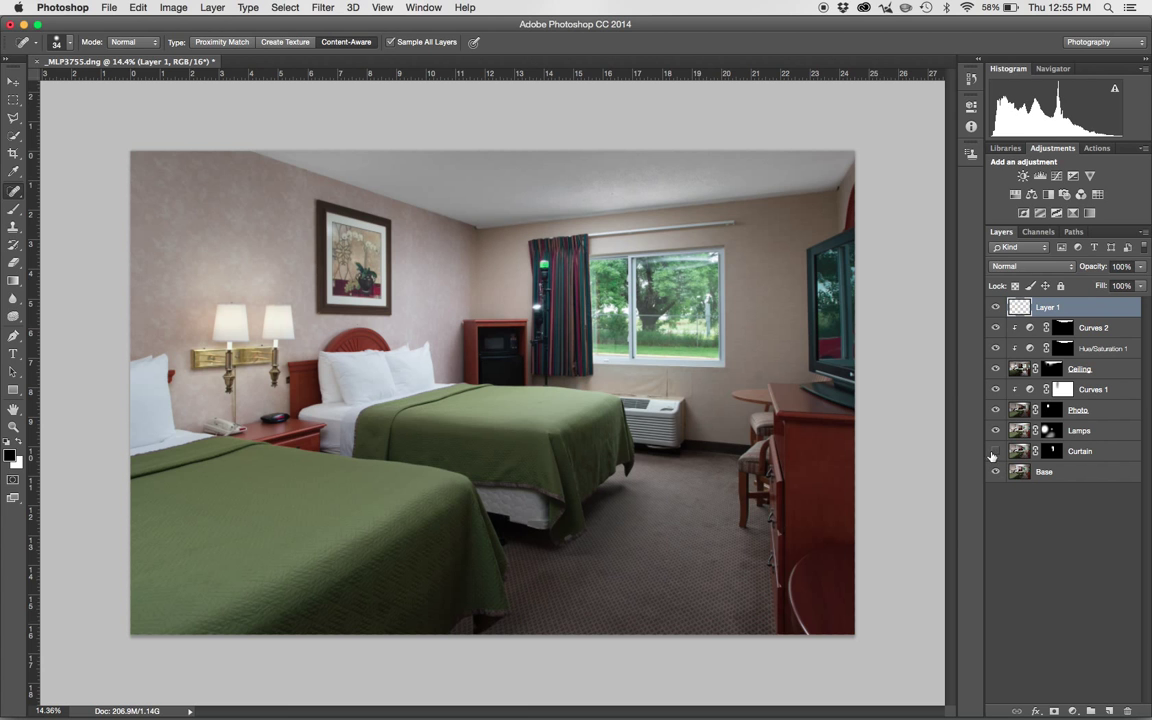
{"action": "left_click", "coordinate": [994, 472]}
{"action": "left_click", "coordinate": [994, 452]}
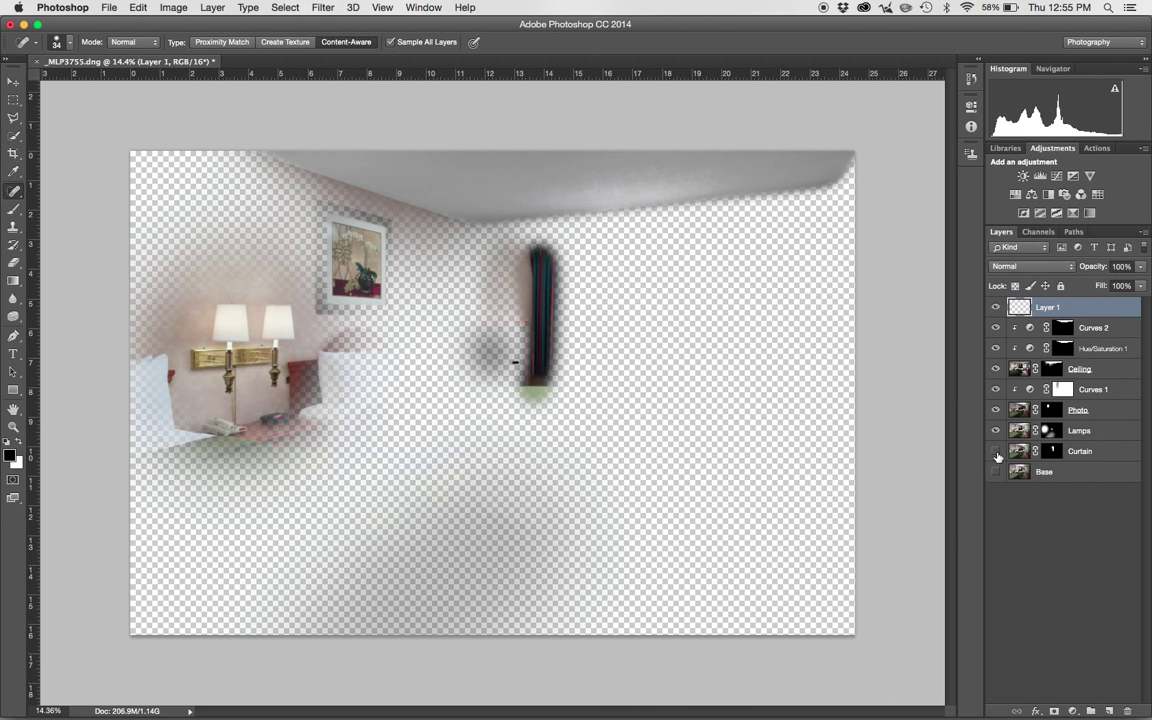
{"action": "left_click", "coordinate": [994, 452]}
{"action": "left_click", "coordinate": [994, 472]}
{"action": "left_click", "coordinate": [994, 452]}
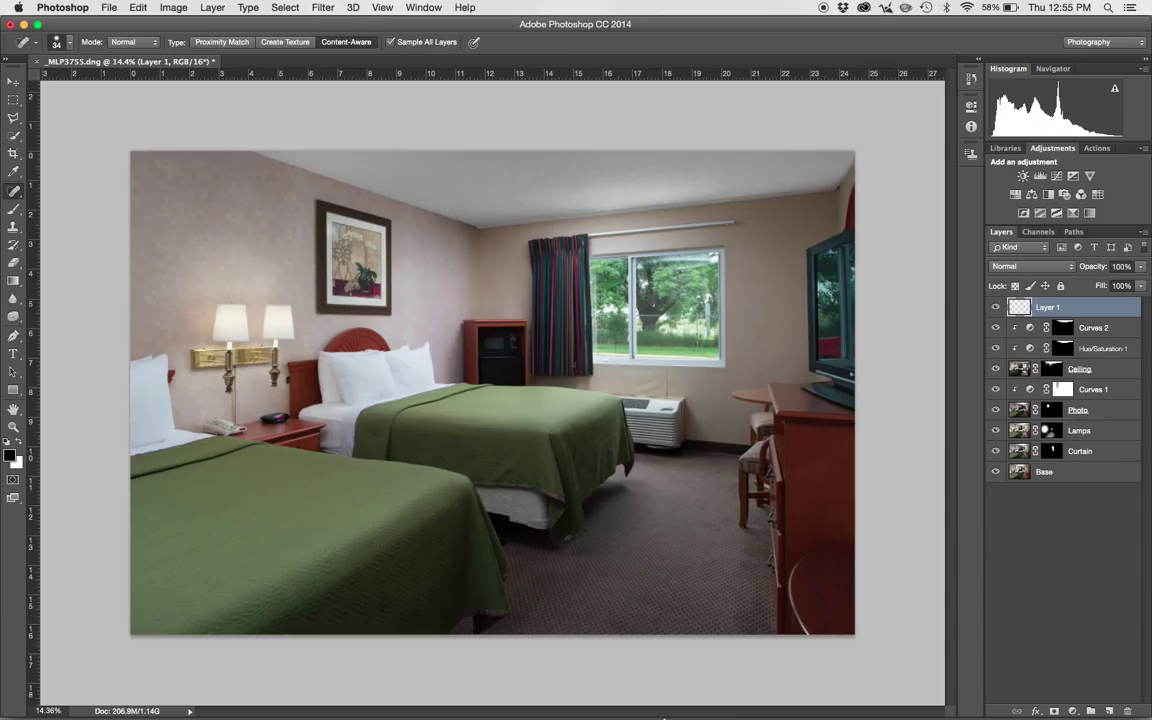
Switch to Lightroom and compare the selected hotel room exposures, ending on _MLP3752.dng.
{"action": "left_click", "coordinate": [311, 690]}
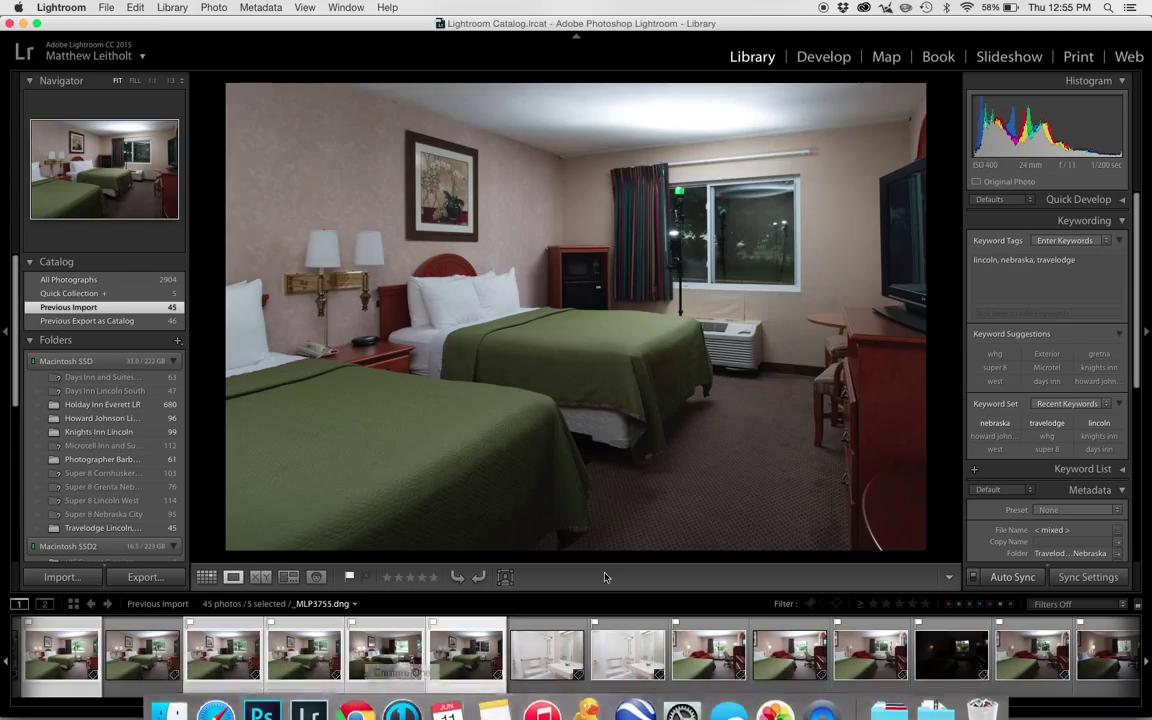
{"action": "scroll", "coordinate": [297, 669], "scroll_direction": "up", "scroll_amount": 3}
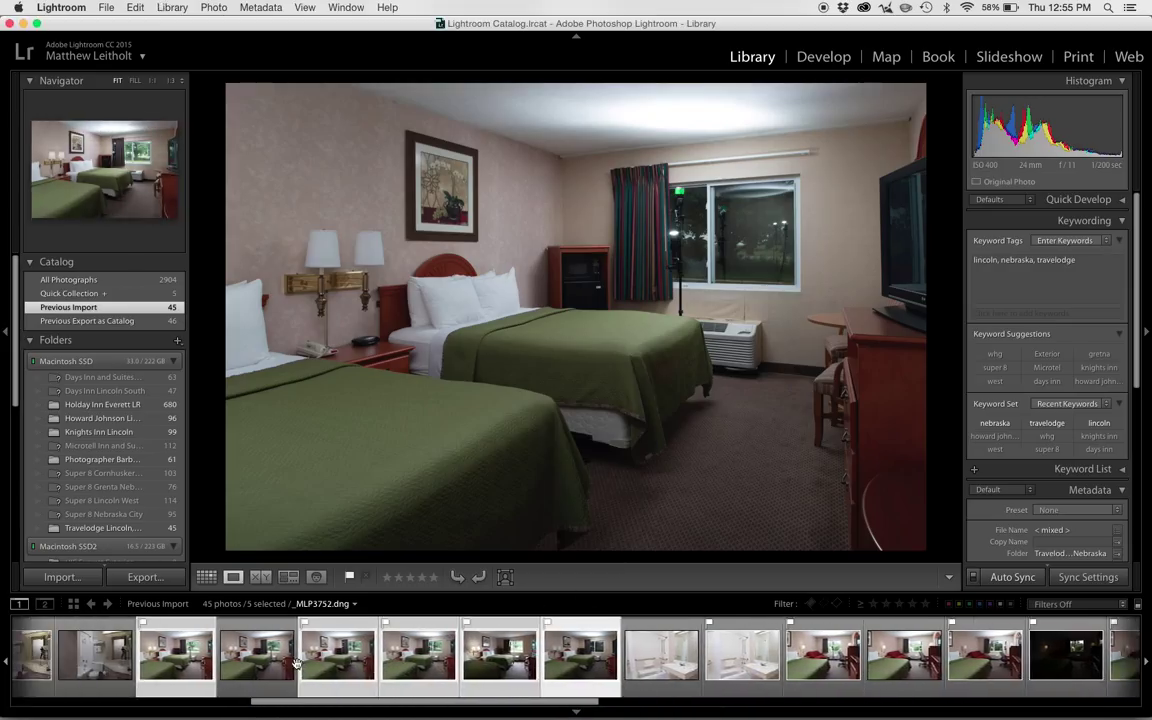
{"action": "key", "text": "Right"}
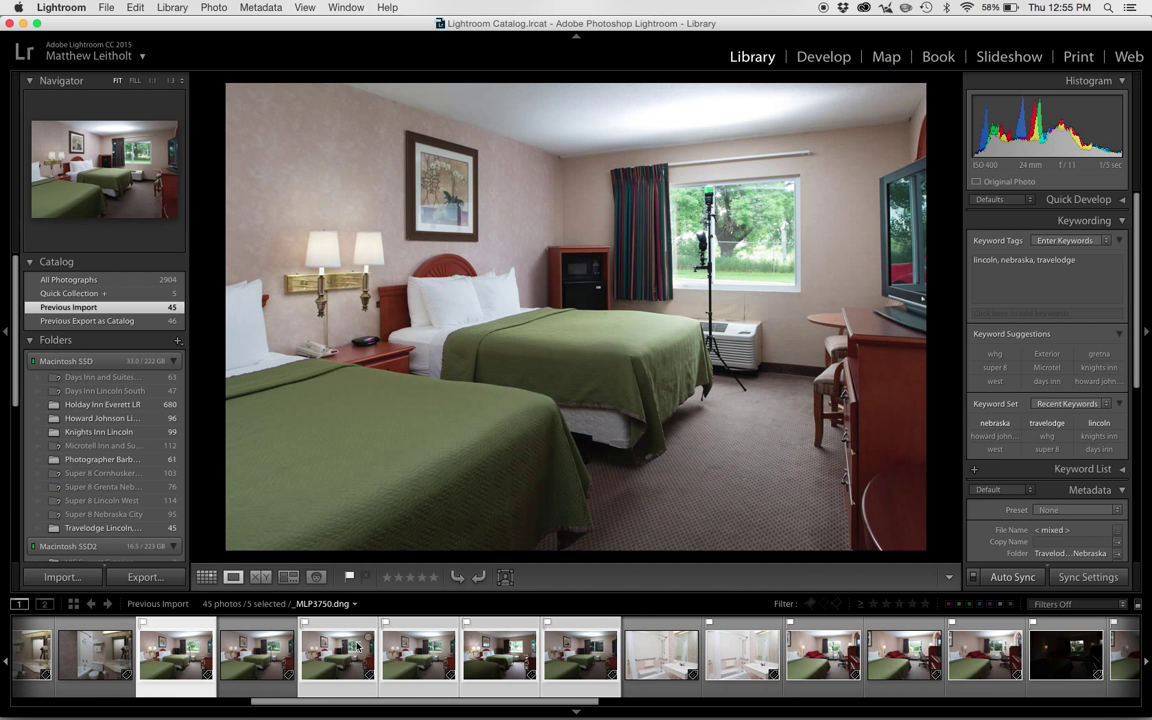
{"action": "key", "text": "Right"}
{"action": "key", "text": "Left"}
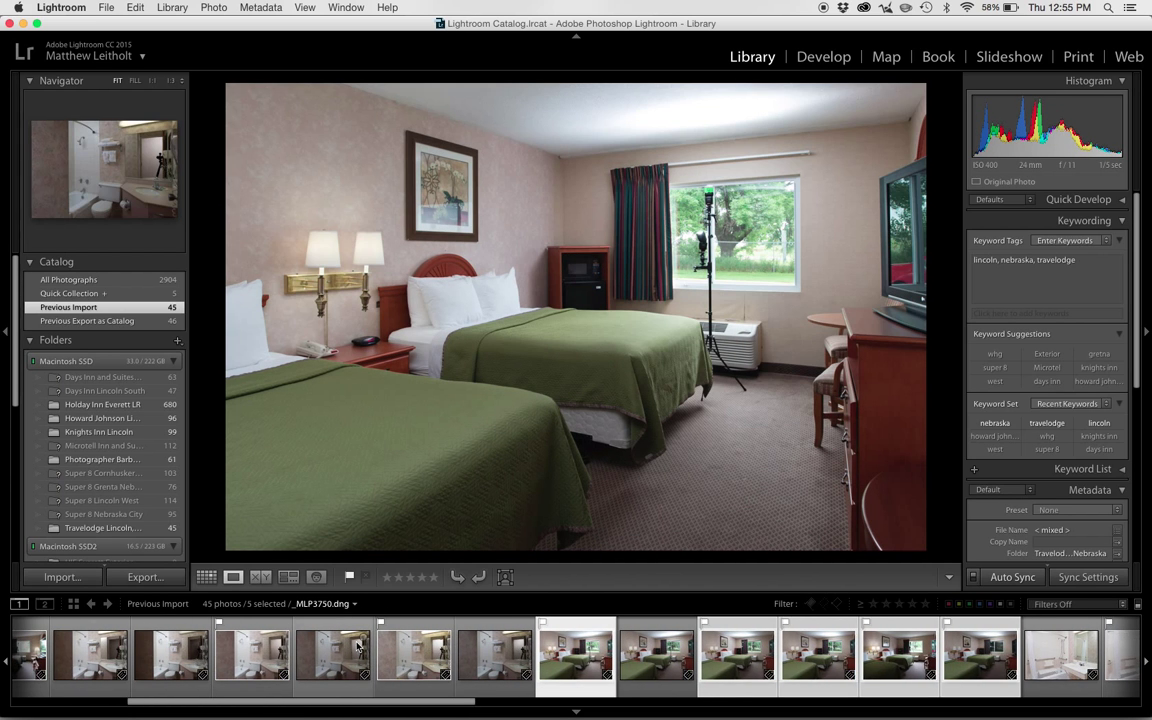
{"action": "key", "text": "Right"}
{"action": "key", "text": "Left"}
{"action": "key", "text": "Left"}
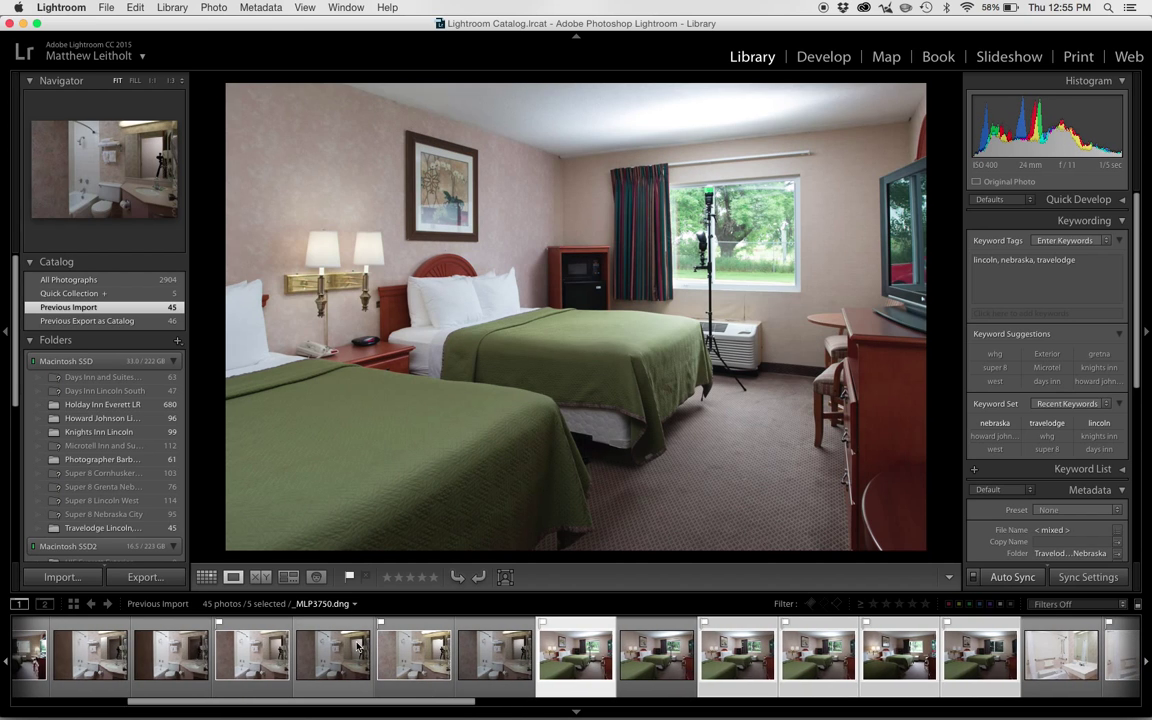
{"action": "key", "text": "Right"}
{"action": "key", "text": "Right"}
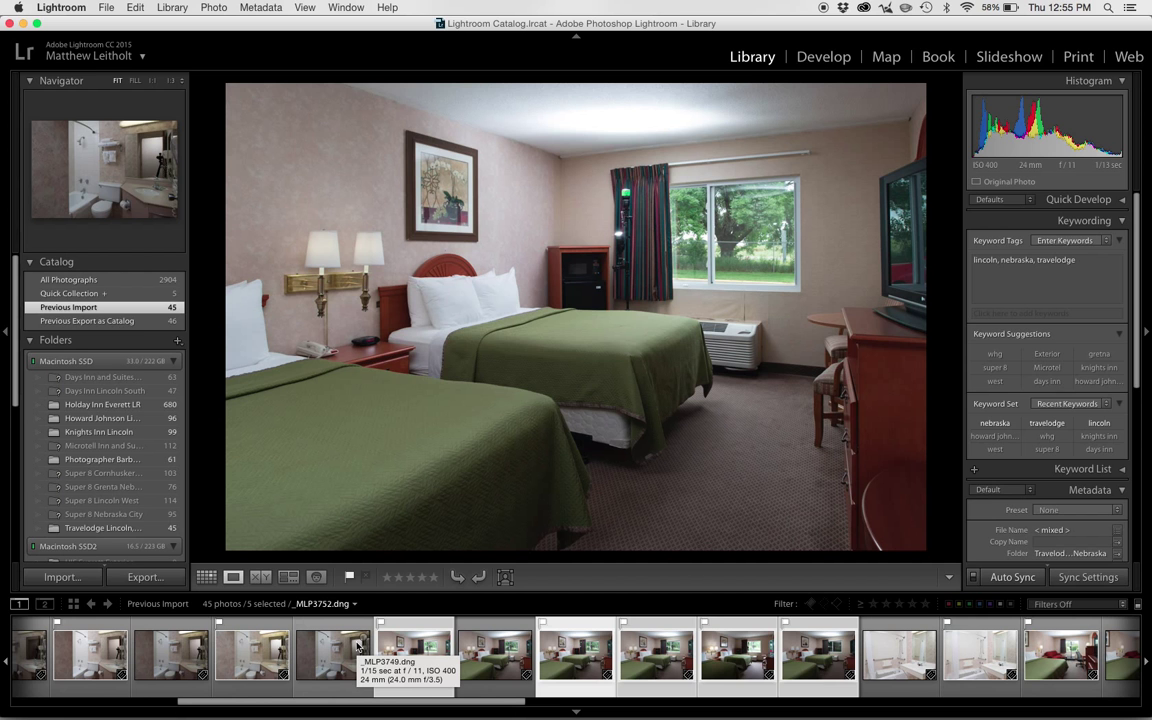
Inspect the window glass in the _MLP3752.dng exposure up close, and return to the full view.
{"action": "left_click", "coordinate": [692, 212]}
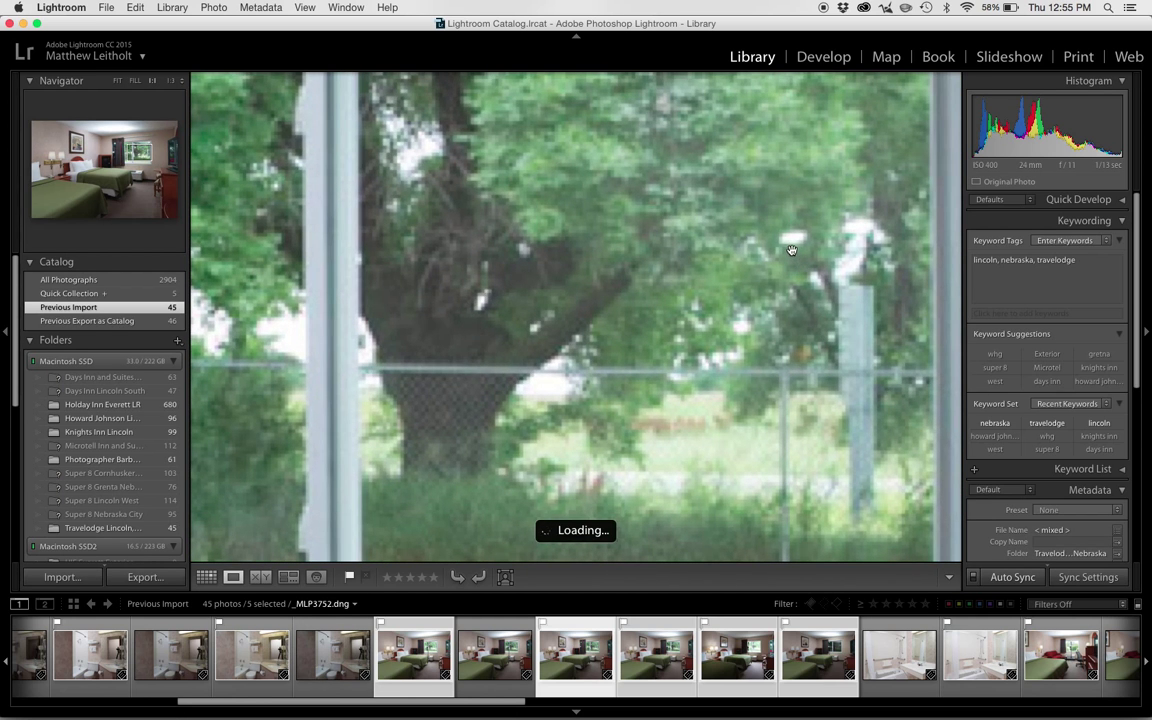
{"action": "left_click", "coordinate": [710, 225]}
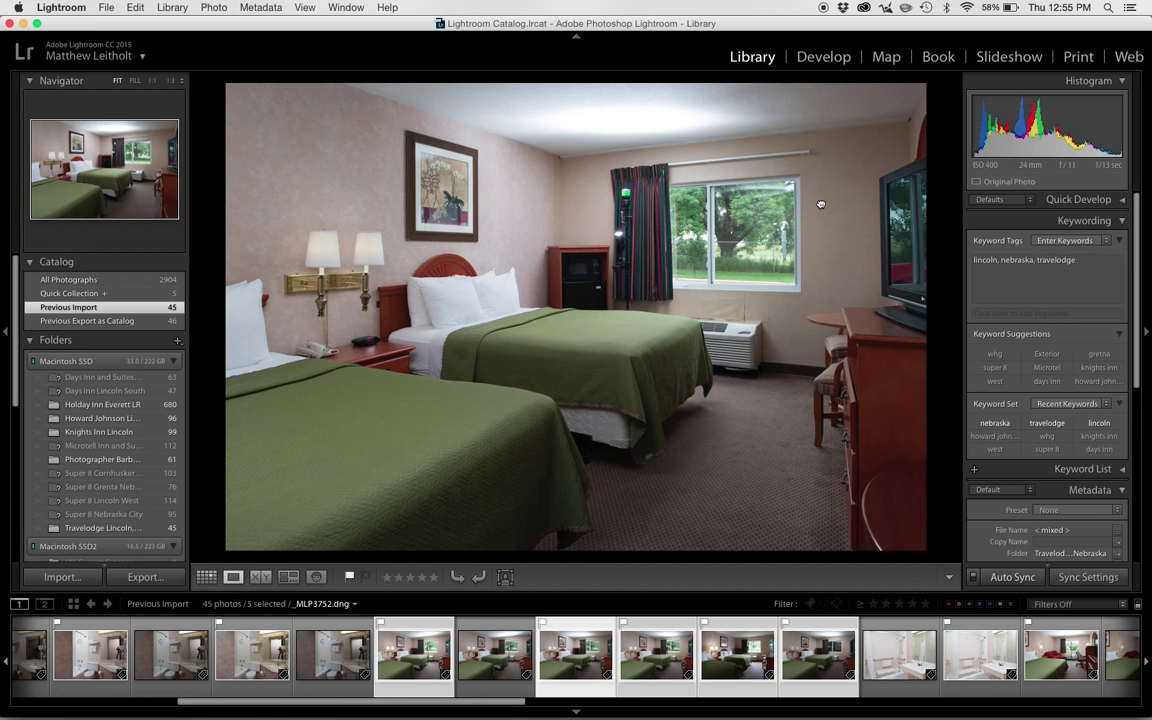
{"action": "left_click_drag", "start_coordinate": [821, 204], "coordinate": [668, 501]}
Switch to Photoshop and remove the lower reflection streak and small bright spot from the window glass with the Spot Healing Brush, using Content-Aware.
{"action": "mouse_move", "coordinate": [316, 716]}
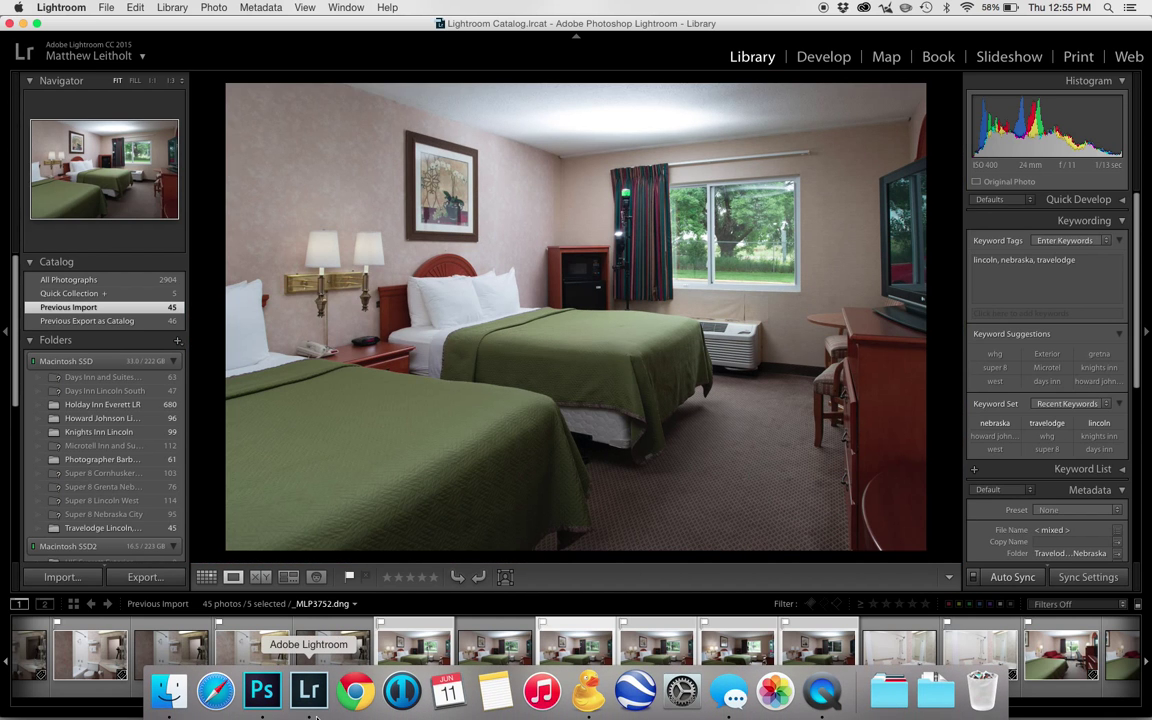
{"action": "left_click", "coordinate": [261, 690]}
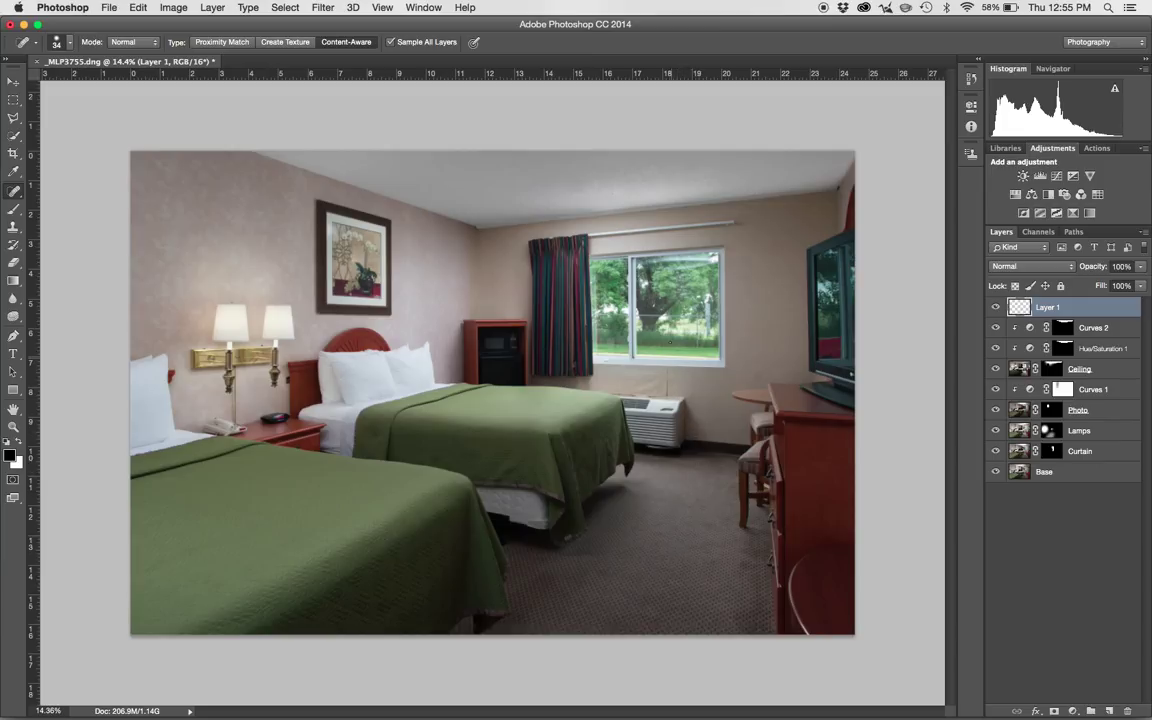
{"action": "key", "text": "z"}
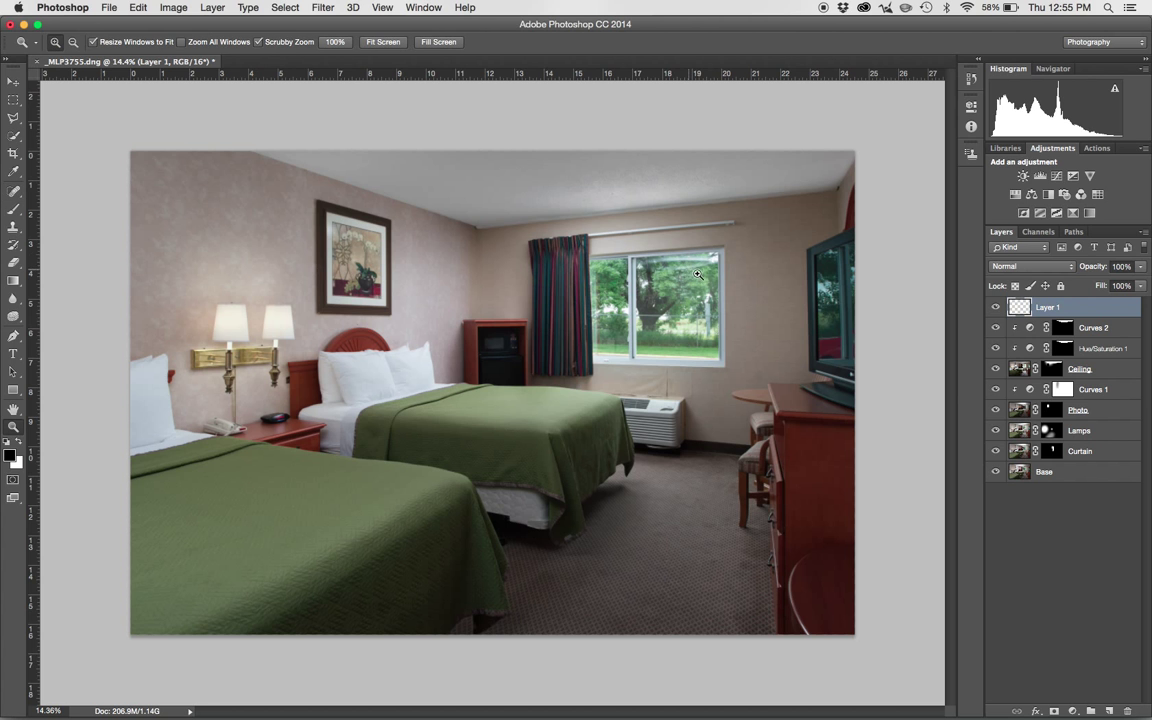
{"action": "left_click_drag", "start_coordinate": [623, 244], "coordinate": [686, 254]}
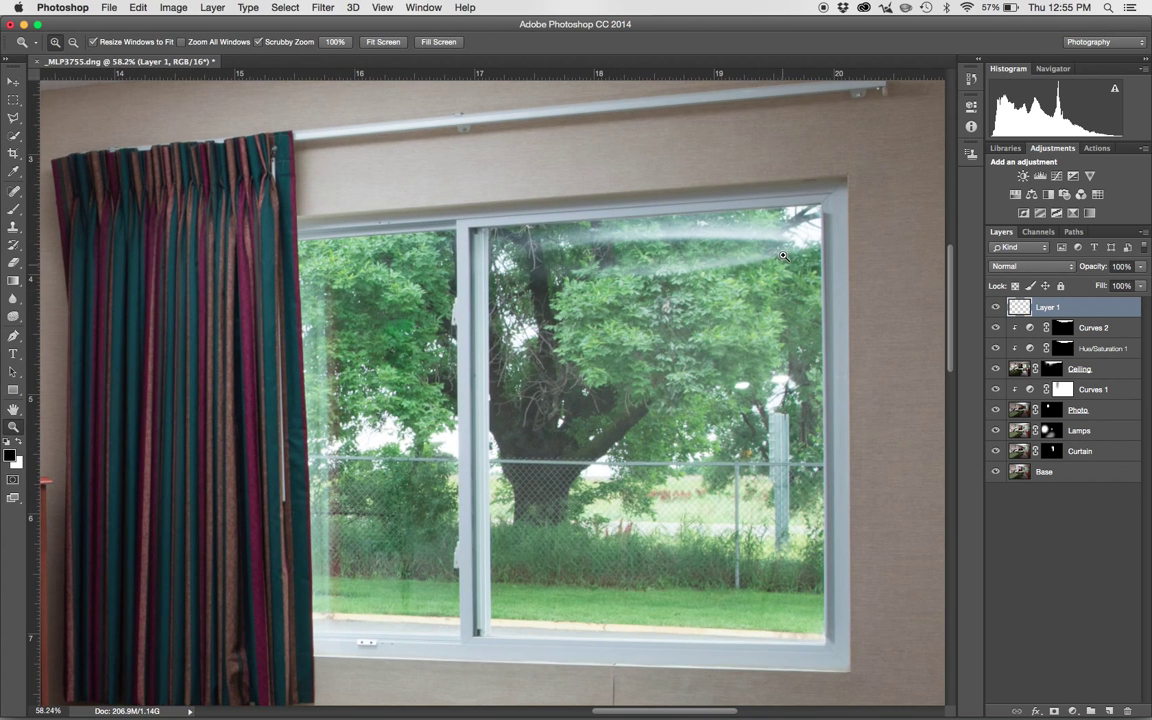
{"action": "key", "text": "j"}
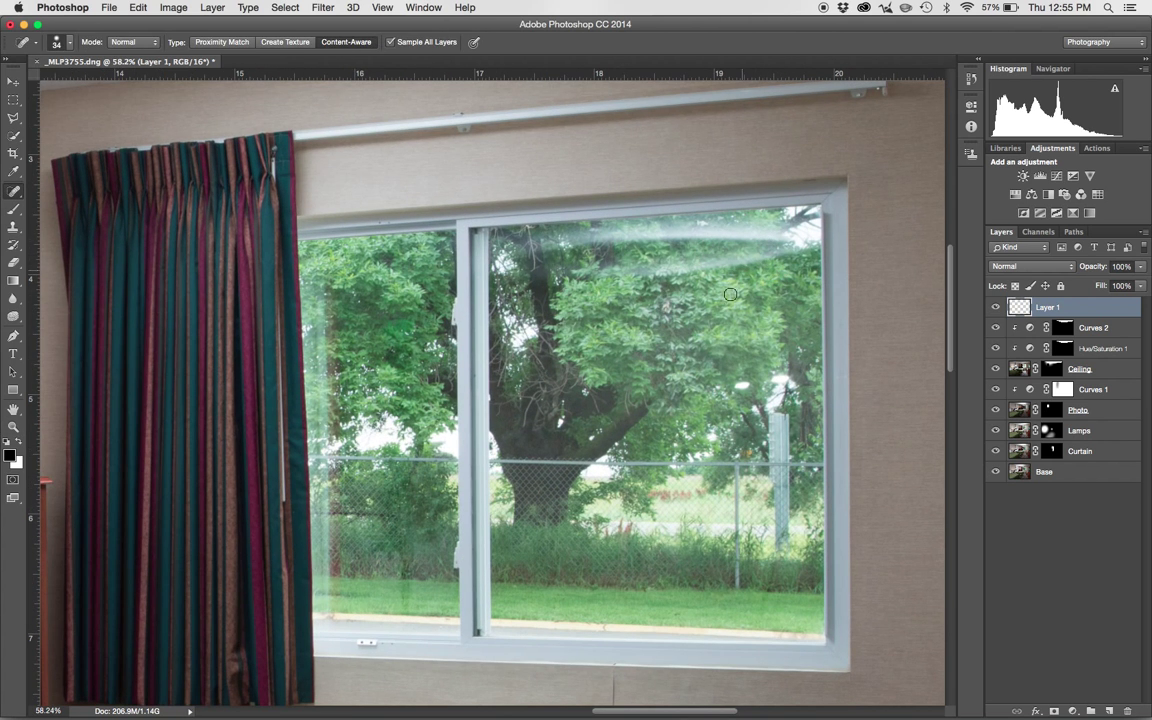
{"action": "left_click", "coordinate": [741, 384]}
{"action": "left_click", "coordinate": [668, 266]}
{"action": "left_click_drag", "start_coordinate": [665, 266], "coordinate": [716, 262]}
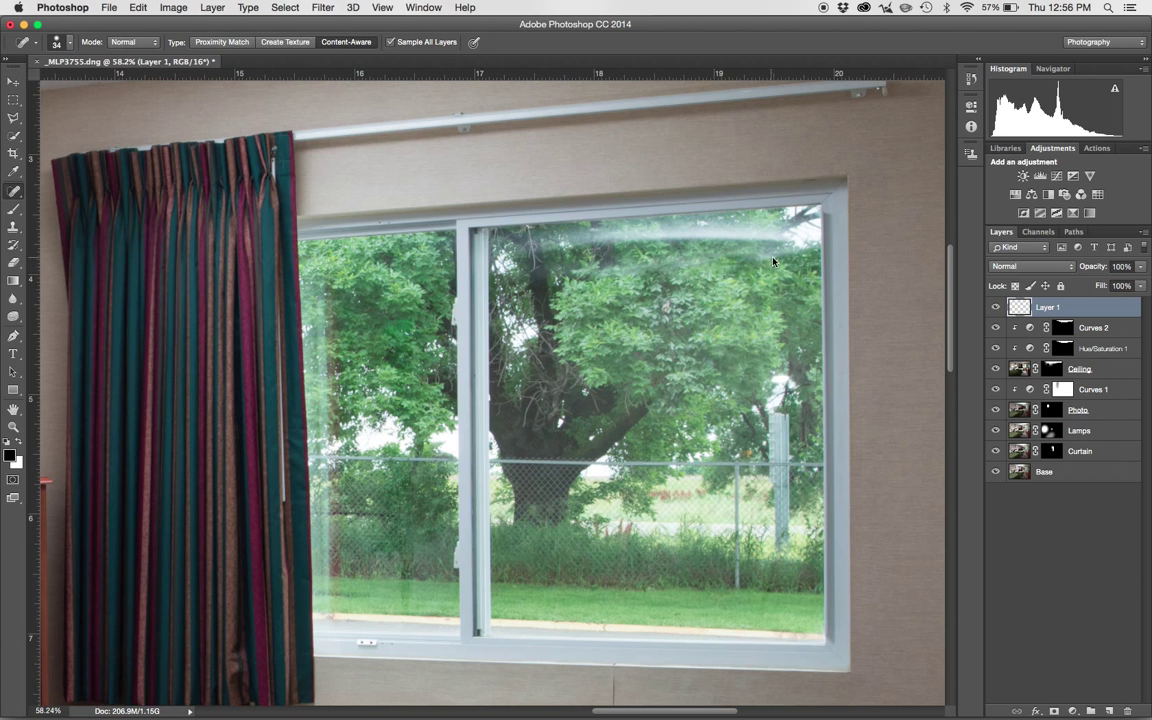
{"action": "left_click_drag", "start_coordinate": [605, 268], "coordinate": [632, 269]}
Try to heal the upper reflection streak on the window glass, and undo that stroke.
{"action": "mouse_move", "coordinate": [774, 237]}
{"action": "left_mouse_down"}
{"action": "mouse_move", "coordinate": [674, 236]}
{"action": "mouse_move", "coordinate": [732, 231]}
{"action": "left_mouse_up"}
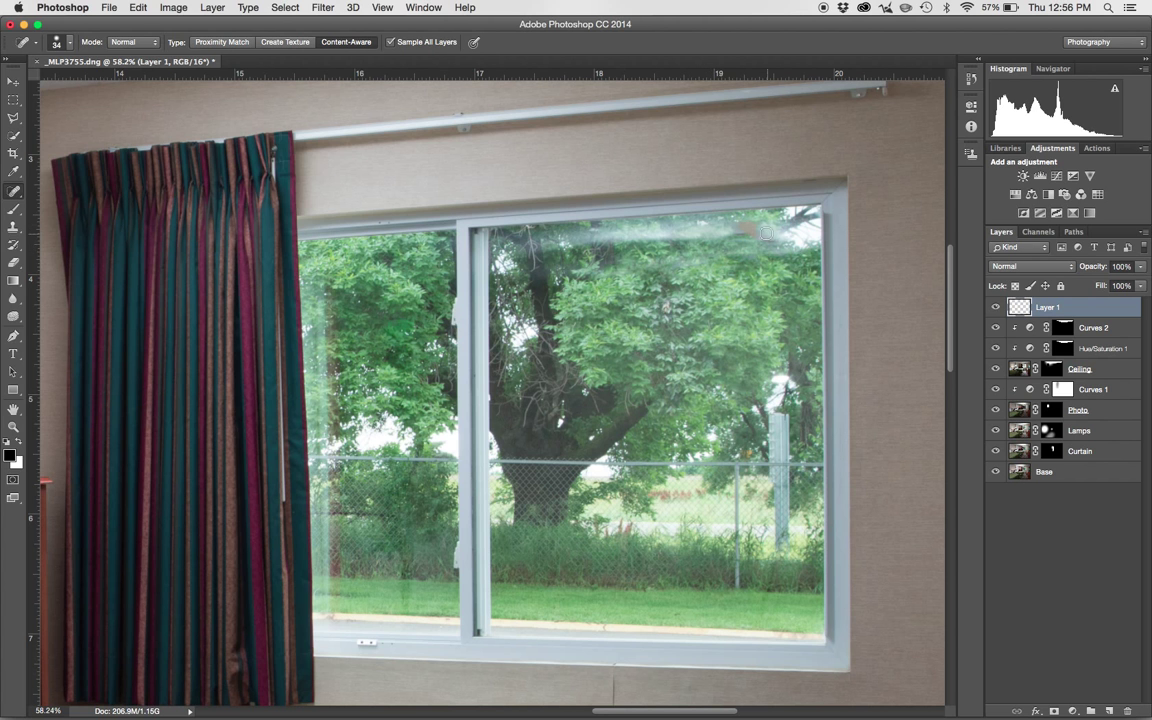
{"action": "key", "text": "super+z"}
{"action": "key", "text": "z"}
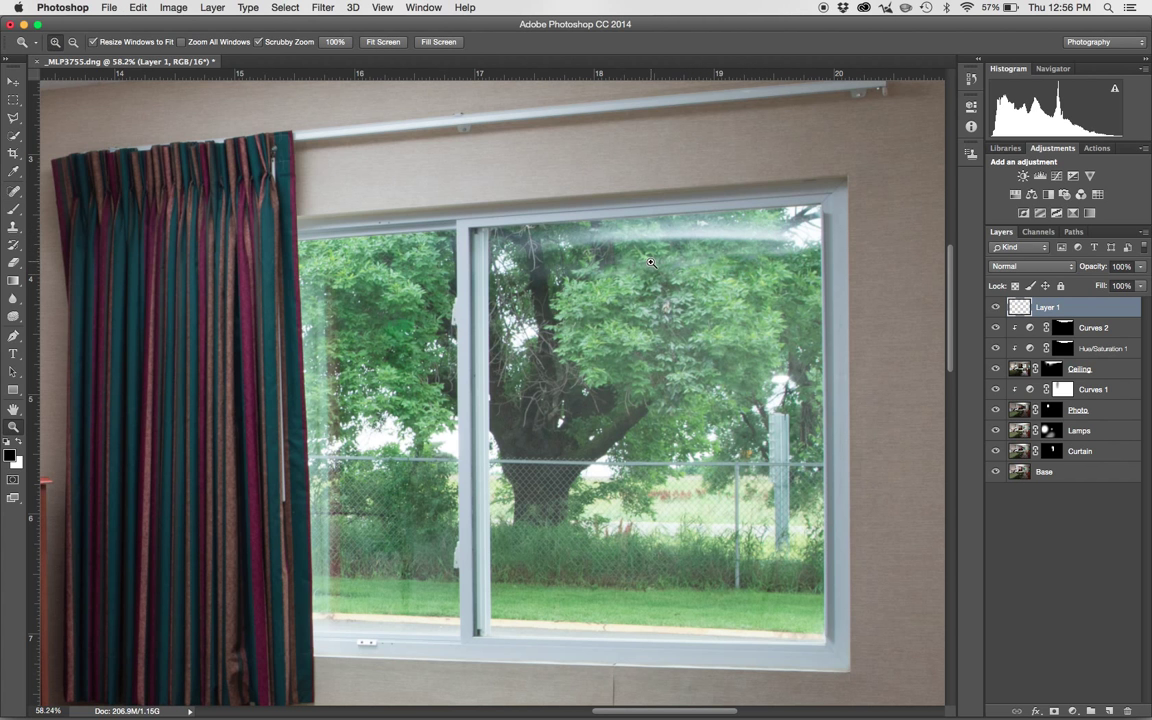
{"action": "left_click_drag", "start_coordinate": [652, 262], "coordinate": [520, 262]}
{"action": "key", "text": "j"}
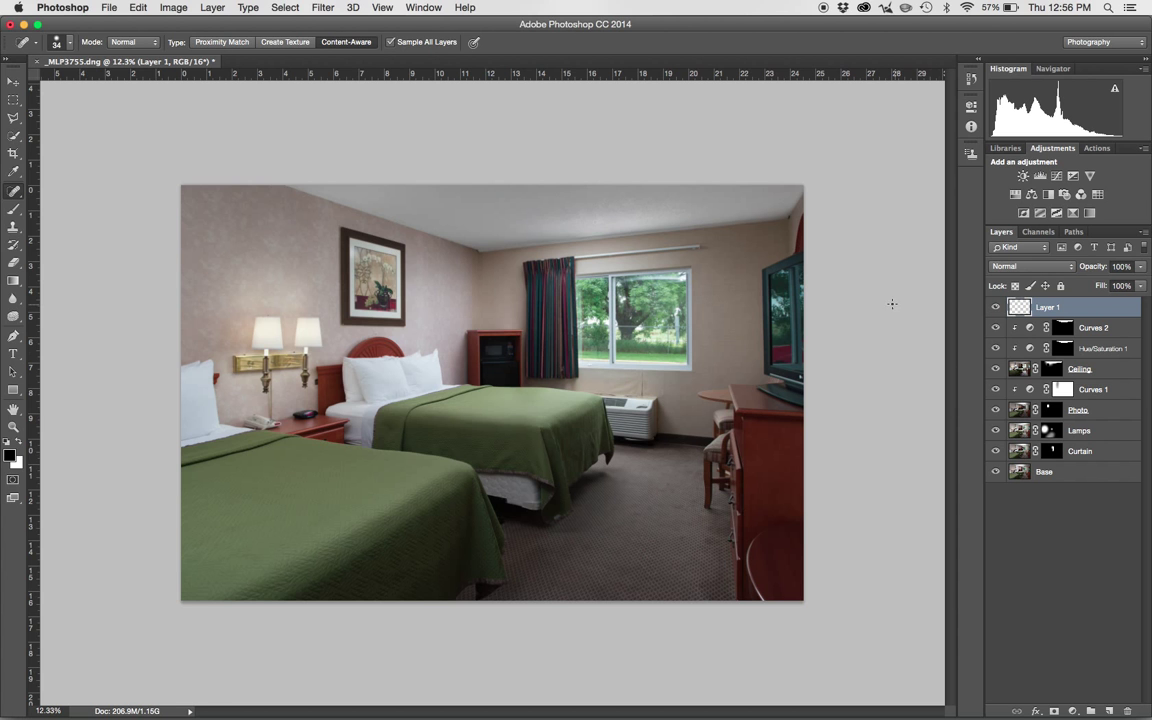
Add a new empty layer above Layer 1 for covering the TV screen's reflections.
{"action": "key", "text": "z"}
{"action": "left_click_drag", "start_coordinate": [805, 274], "coordinate": [880, 285]}
{"action": "key", "text": "j"}
{"action": "key", "text": "space"}
{"action": "left_click_drag", "start_coordinate": [838, 321], "coordinate": [782, 320]}
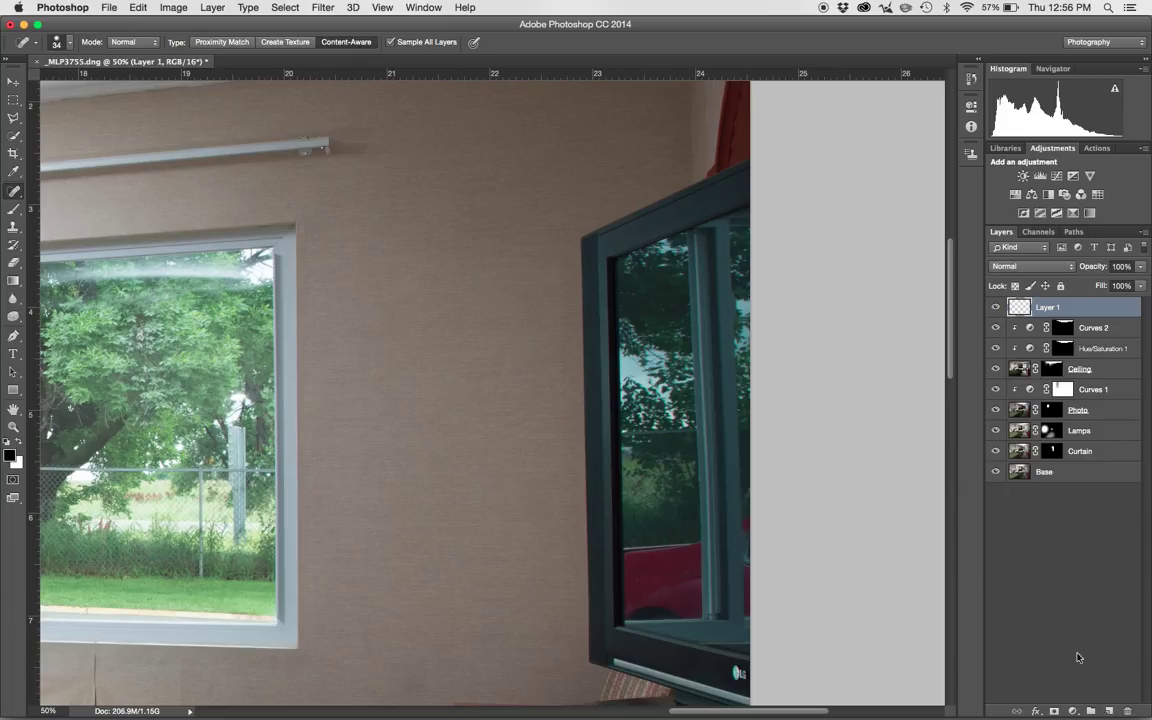
{"action": "key", "text": "super+shift+alt+n"}
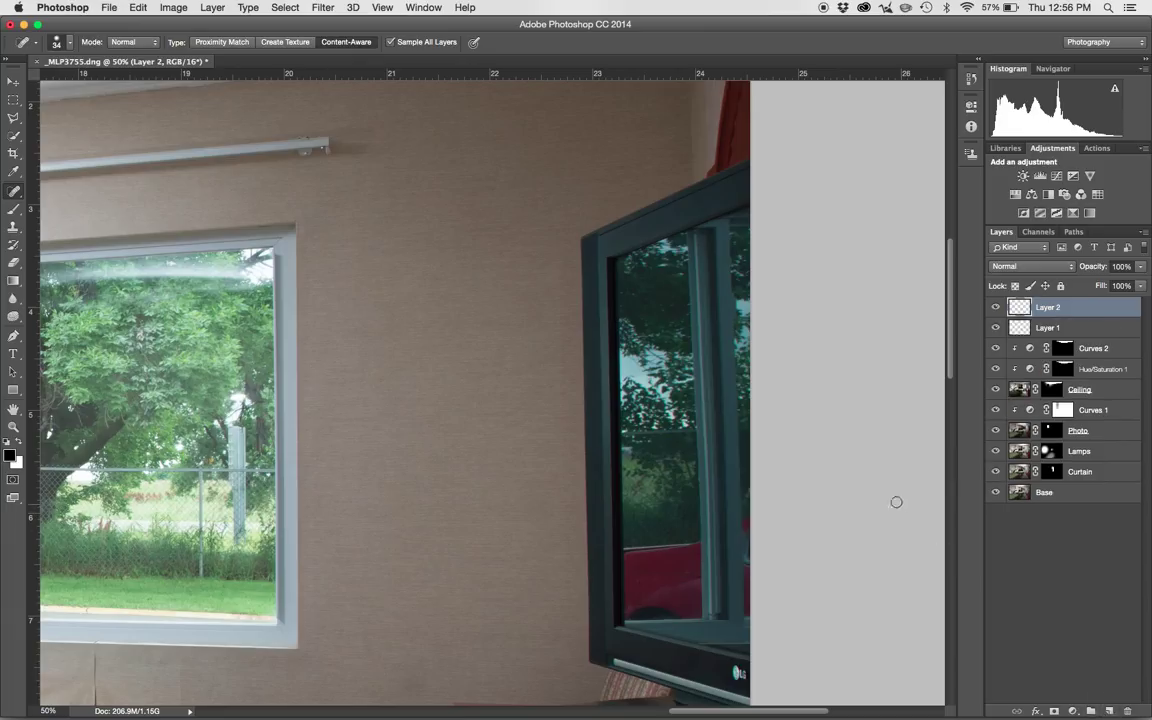
Select the TV's screen inside its frame with the Polygonal Lasso, extending the selection past the image's edge.
{"action": "key", "text": "l"}
{"action": "left_click", "coordinate": [751, 206]}
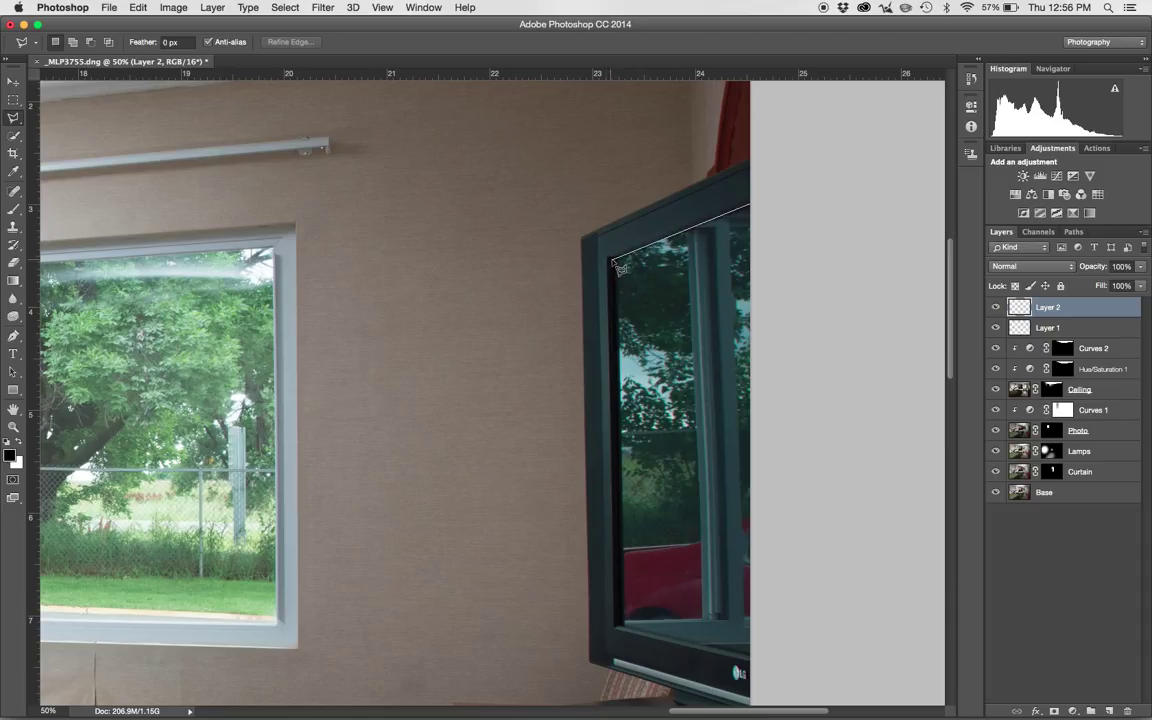
{"action": "left_click", "coordinate": [615, 261]}
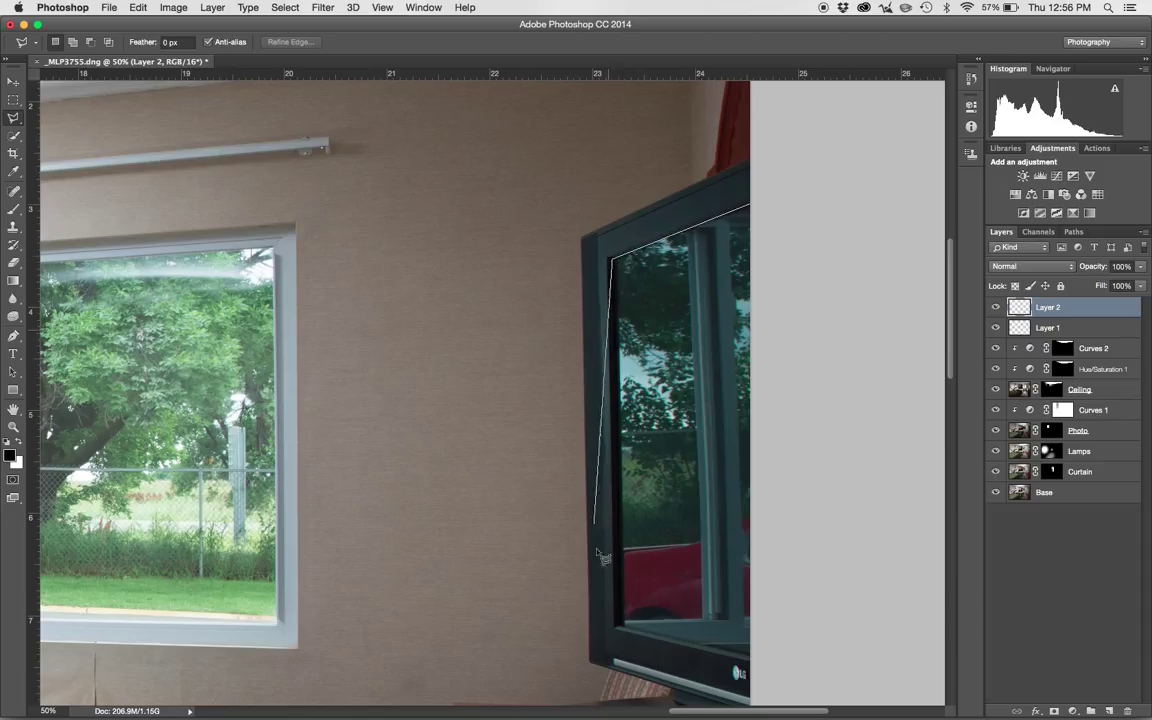
{"action": "left_click", "coordinate": [623, 628]}
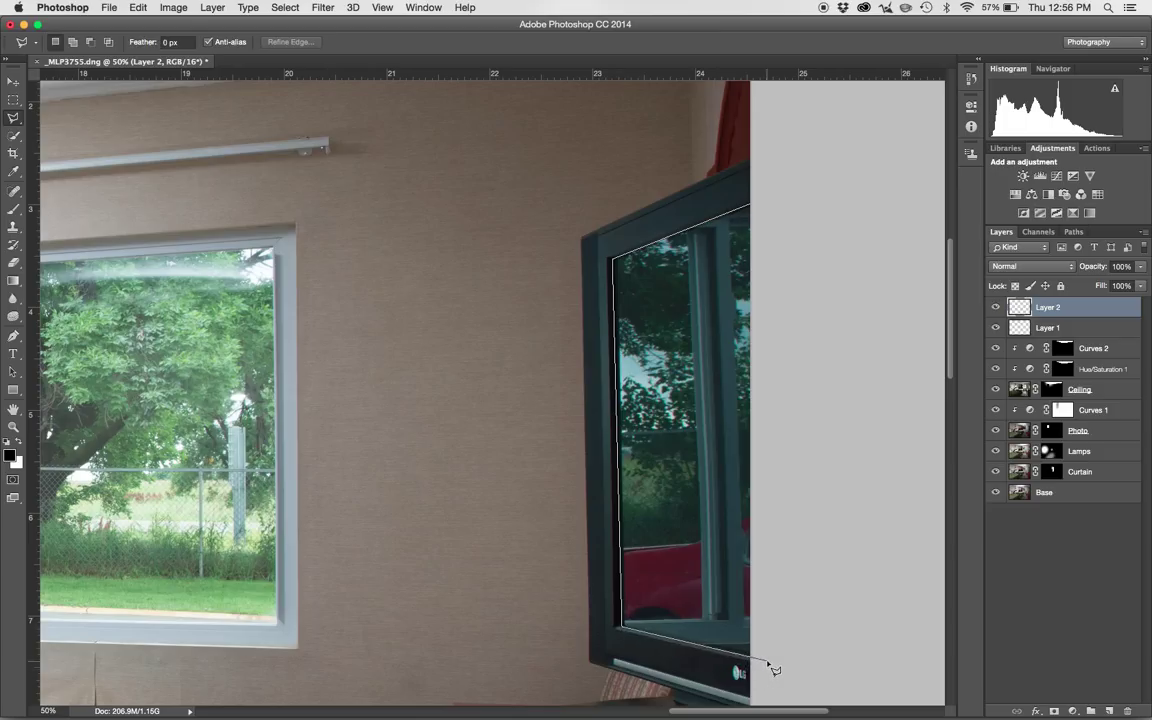
{"action": "left_click", "coordinate": [767, 661]}
{"action": "double_click", "coordinate": [790, 328]}
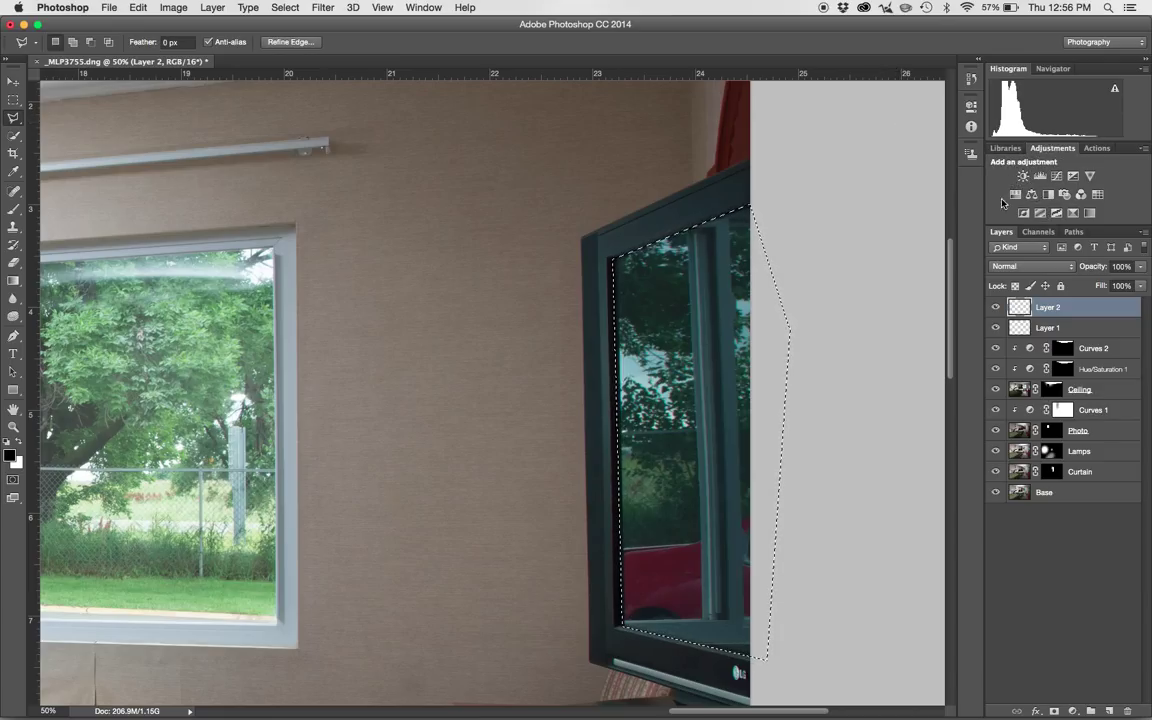
Set up the Gradient tool with the Foreground to Background preset and change its white end stop to dark grey 191919.
{"action": "key", "text": "g"}
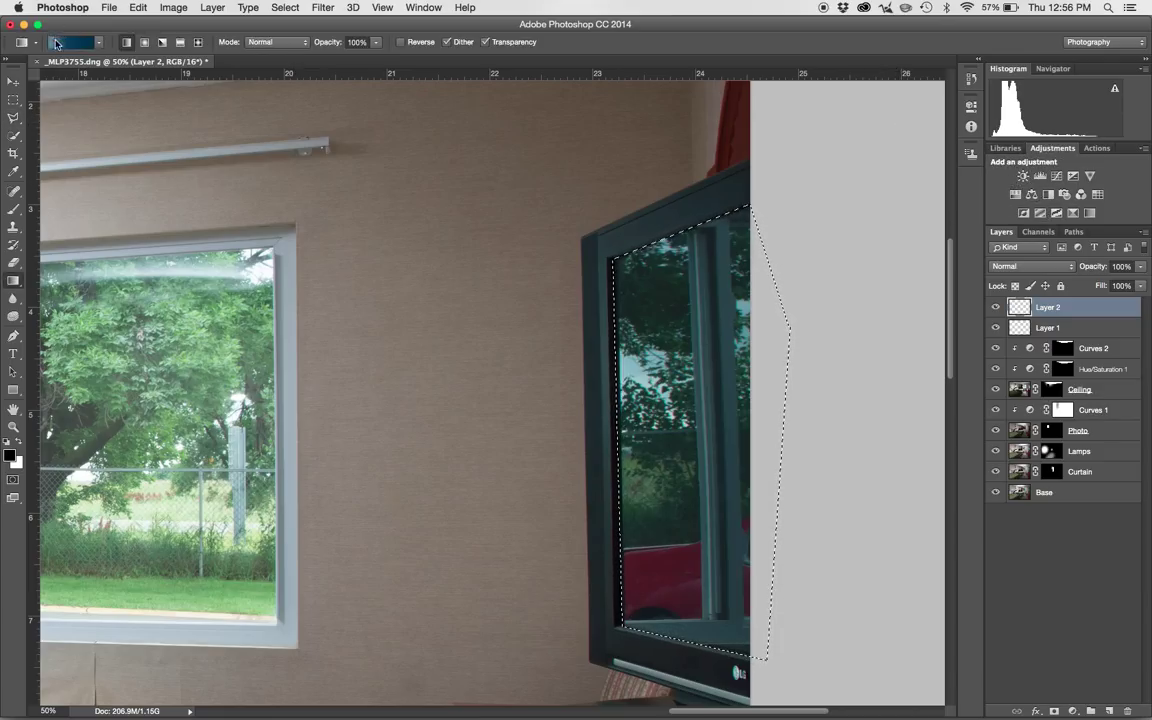
{"action": "left_click", "coordinate": [57, 42]}
{"action": "left_click", "coordinate": [446, 226]}
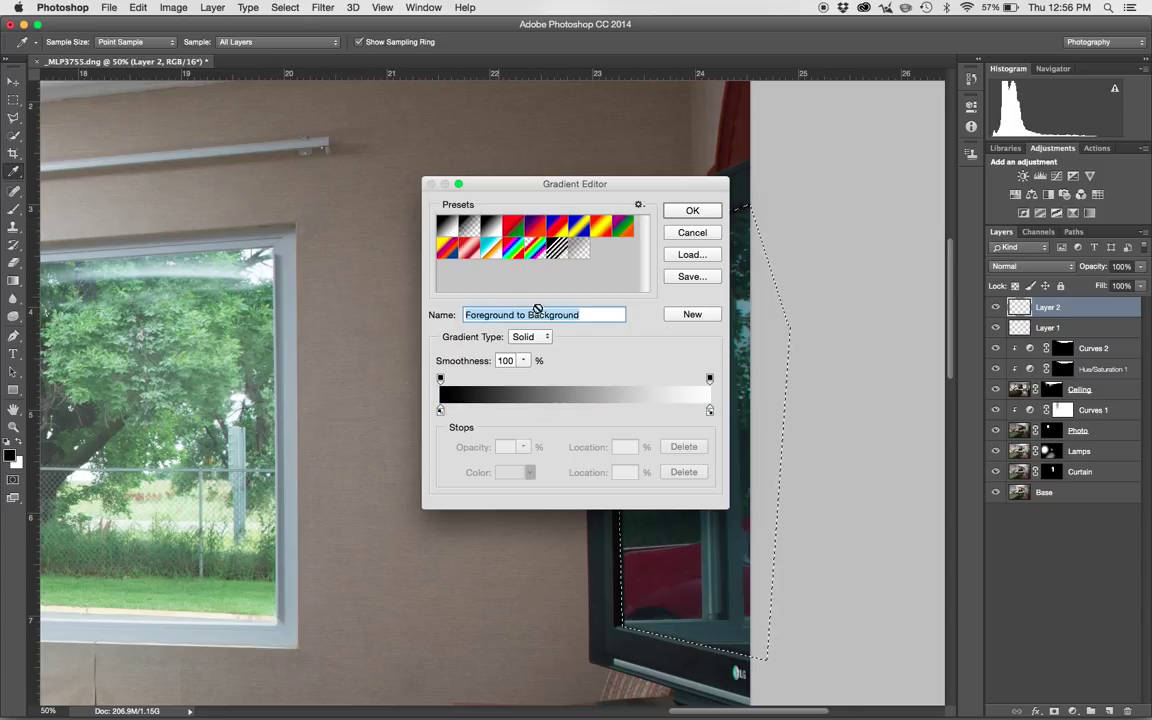
{"action": "left_click", "coordinate": [709, 410]}
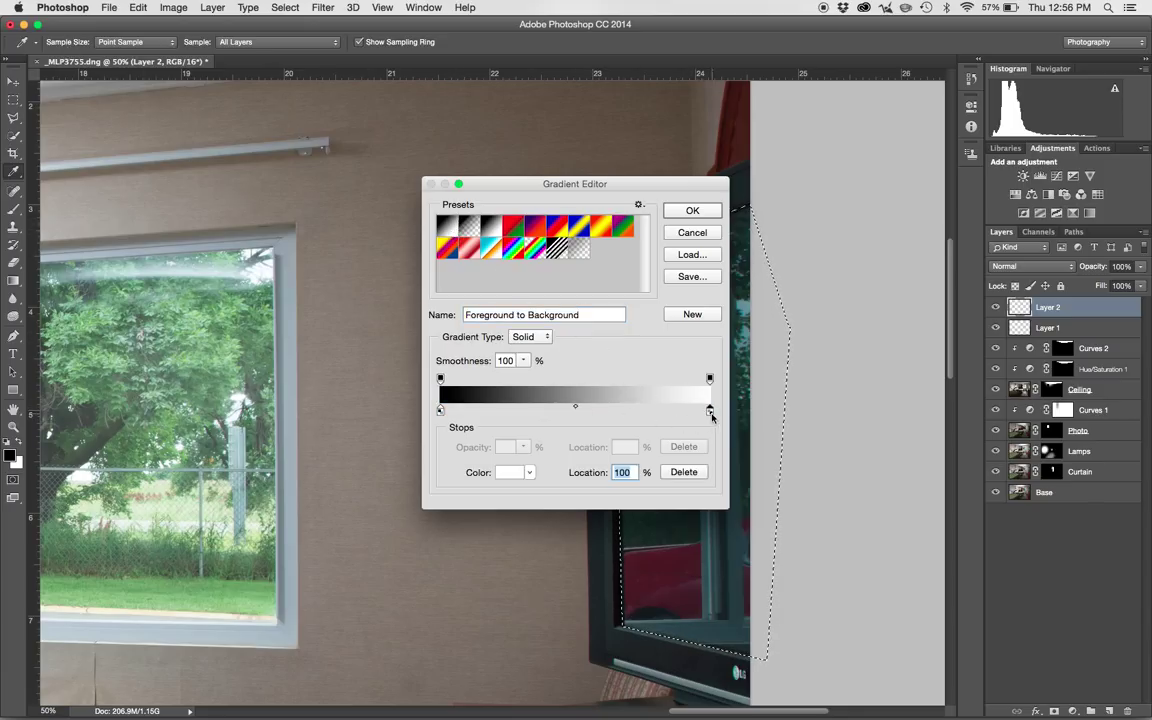
{"action": "double_click", "coordinate": [709, 410]}
{"action": "left_click_drag", "start_coordinate": [728, 442], "coordinate": [704, 463]}
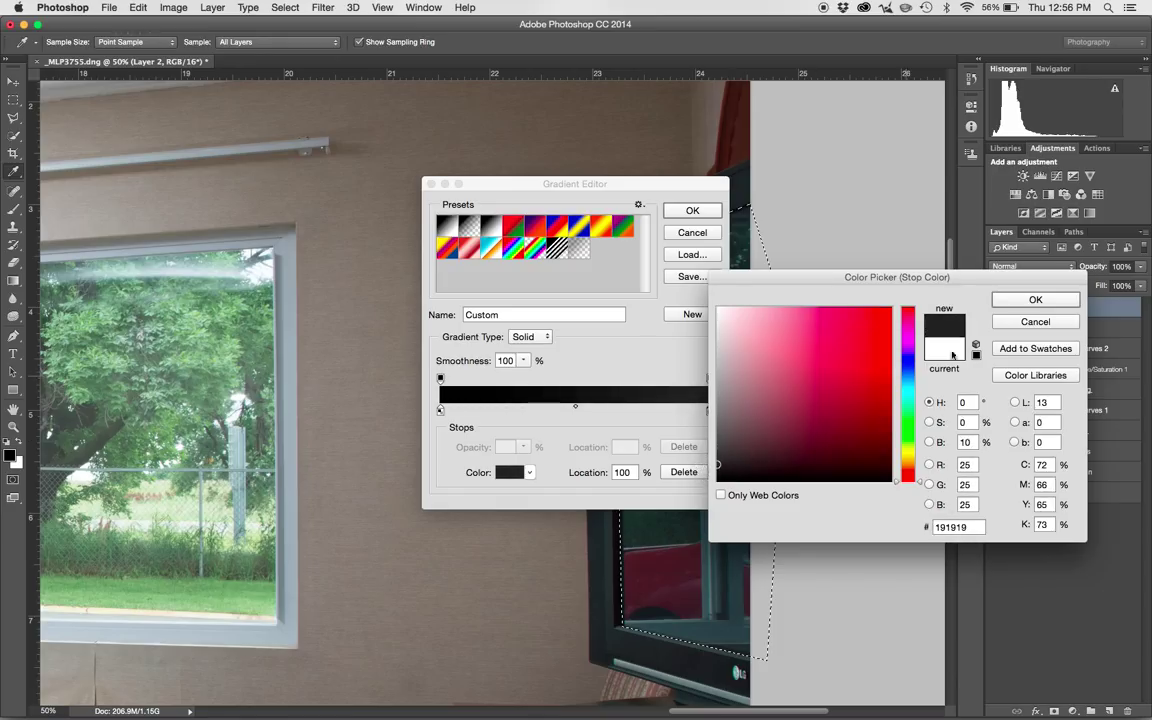
{"action": "left_click", "coordinate": [1033, 300]}
{"action": "left_click", "coordinate": [692, 211]}
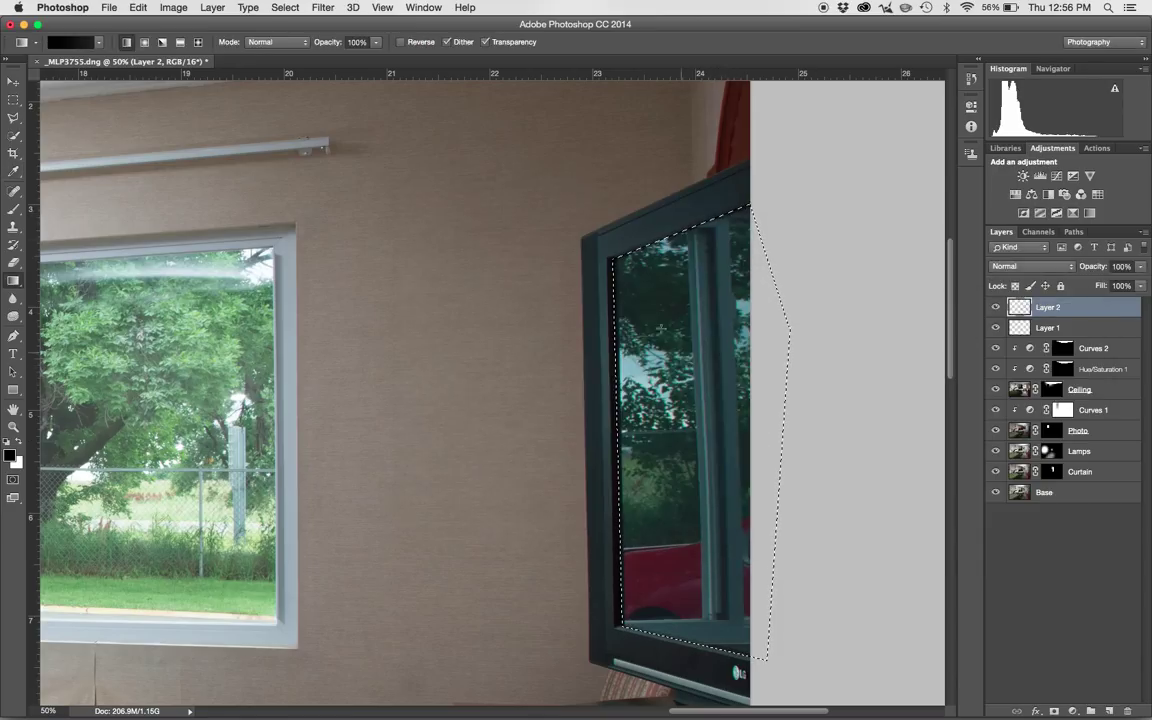
Fill the TV screen selection with a diagonal linear gradient from black at the lower right to dark grey at the upper left, redrawing it to refine the falloff.
{"action": "left_click_drag", "start_coordinate": [597, 304], "coordinate": [668, 426]}
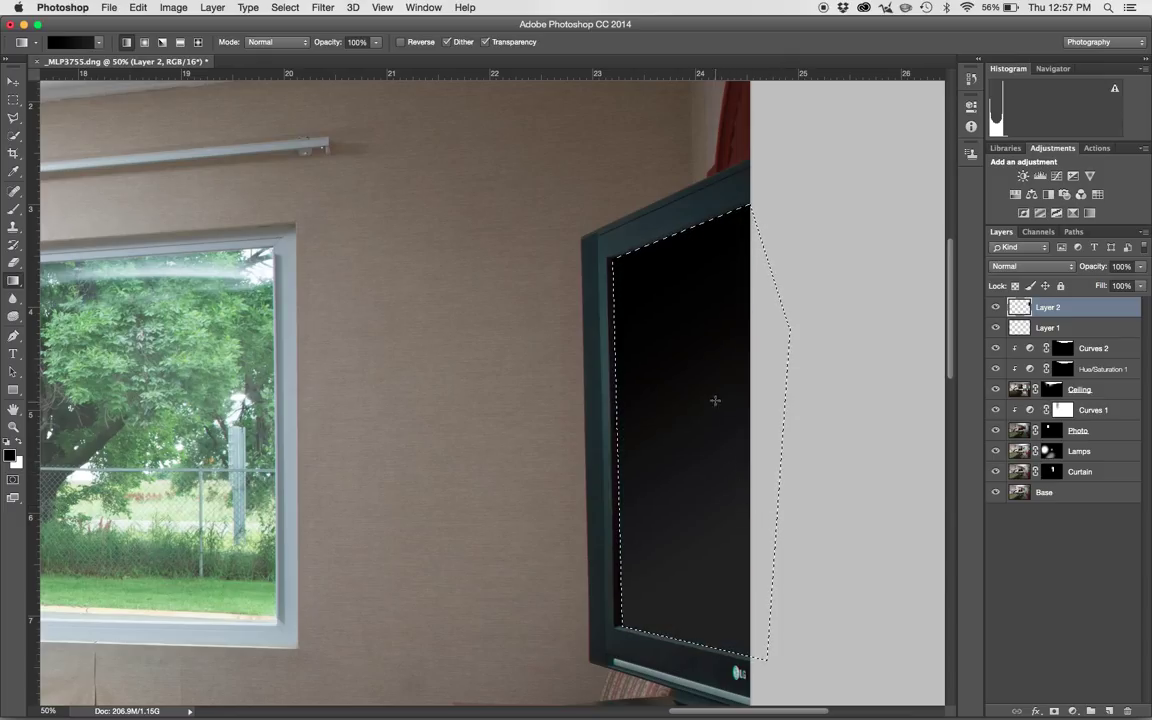
{"action": "left_click_drag", "start_coordinate": [764, 514], "coordinate": [662, 292]}
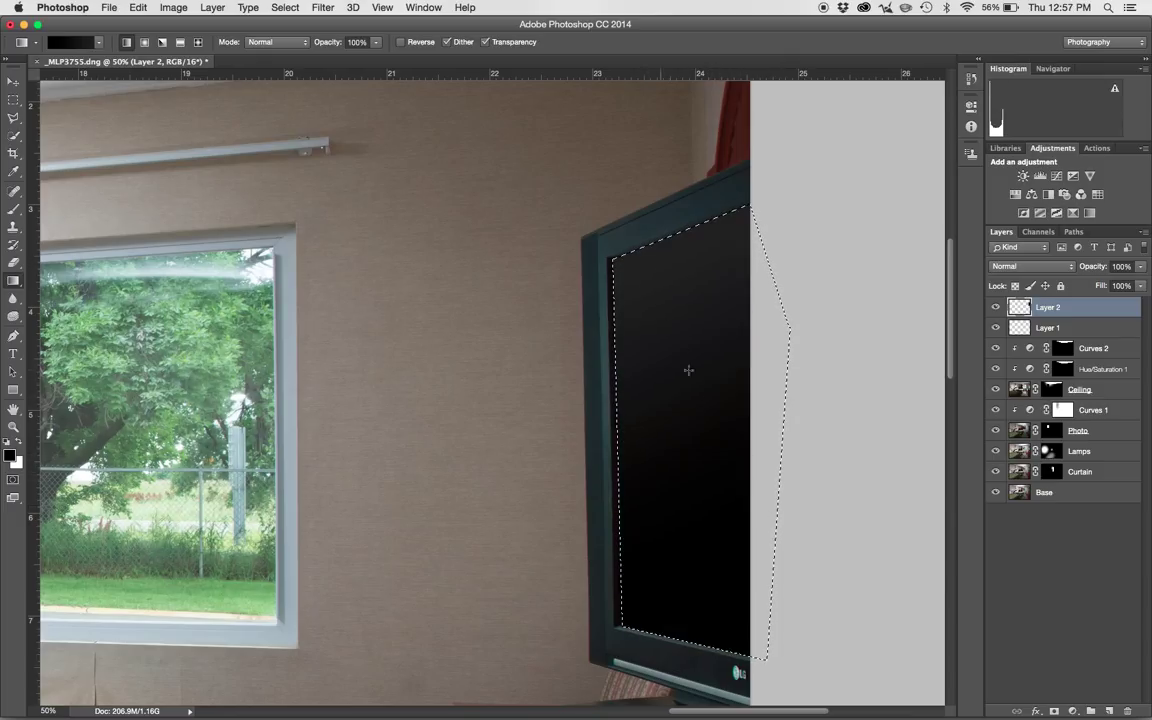
{"action": "mouse_move", "coordinate": [768, 530]}
{"action": "left_mouse_down"}
{"action": "mouse_move", "coordinate": [695, 358]}
{"action": "mouse_move", "coordinate": [718, 401]}
{"action": "left_mouse_up"}
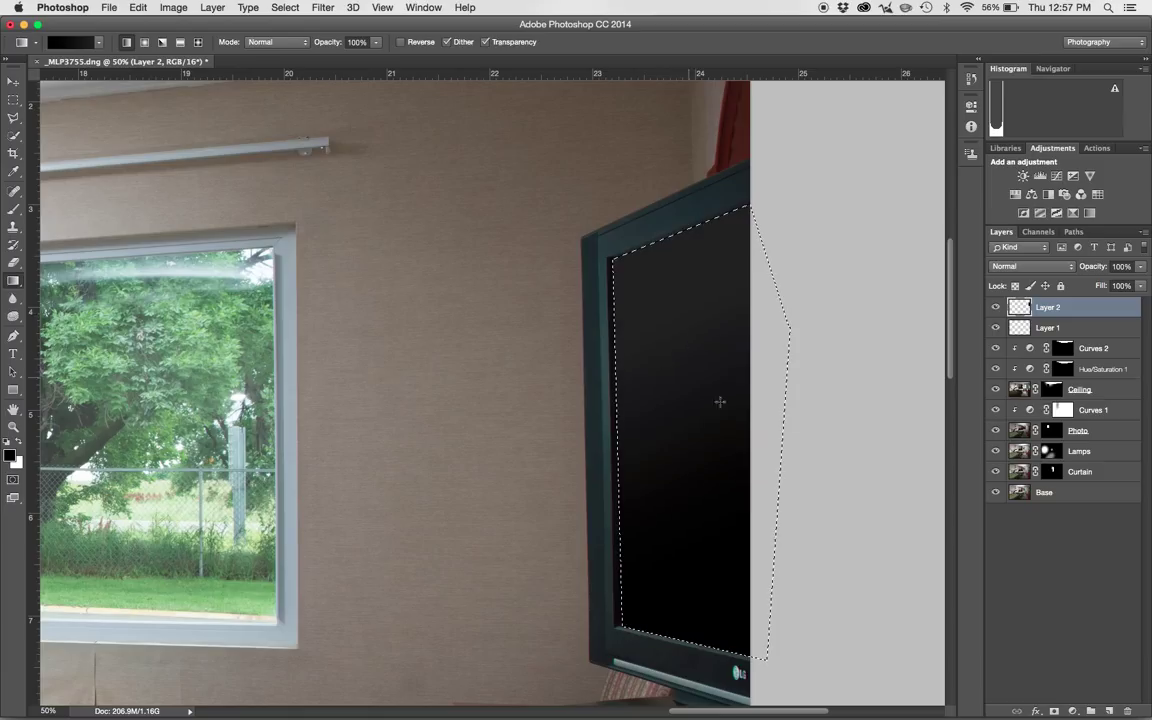
{"action": "left_click_drag", "start_coordinate": [818, 481], "coordinate": [707, 336]}
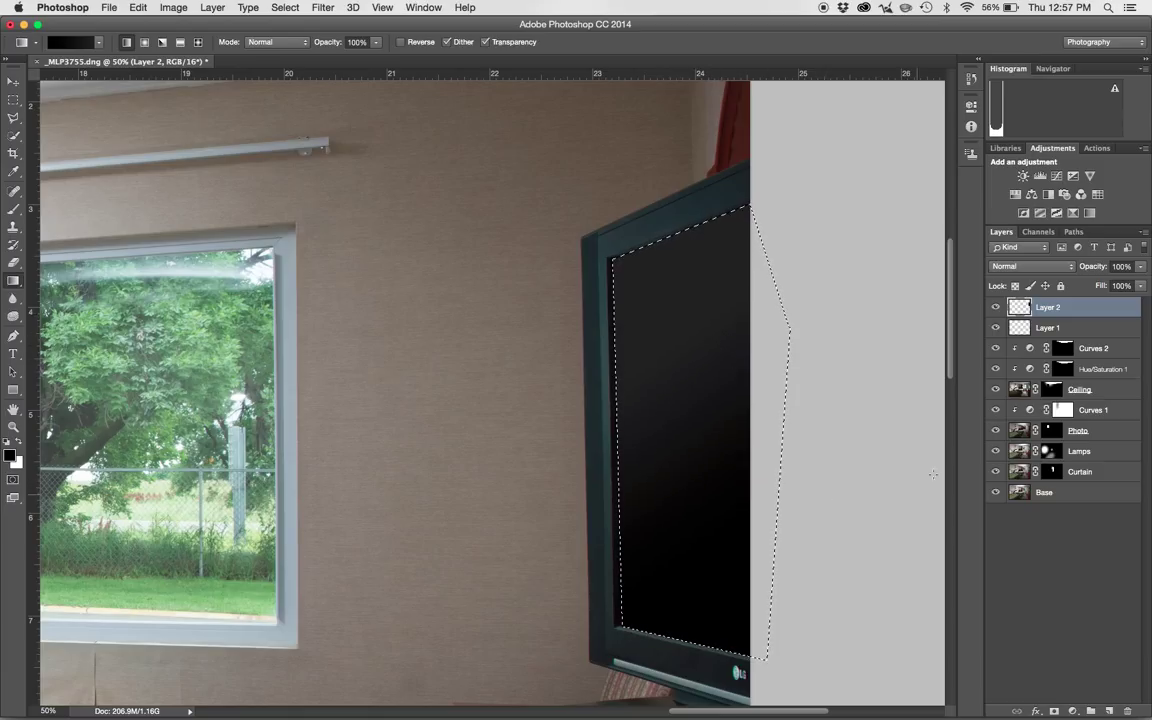
{"action": "right_click", "coordinate": [931, 444]}
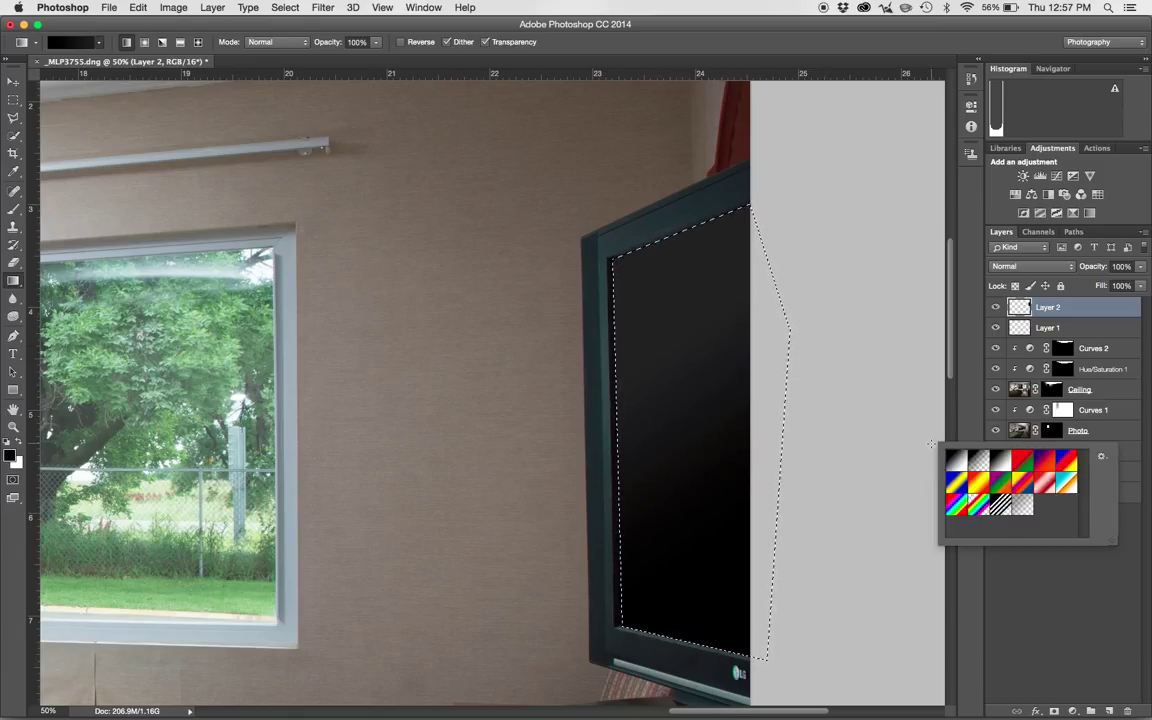
{"action": "key", "text": "Escape"}
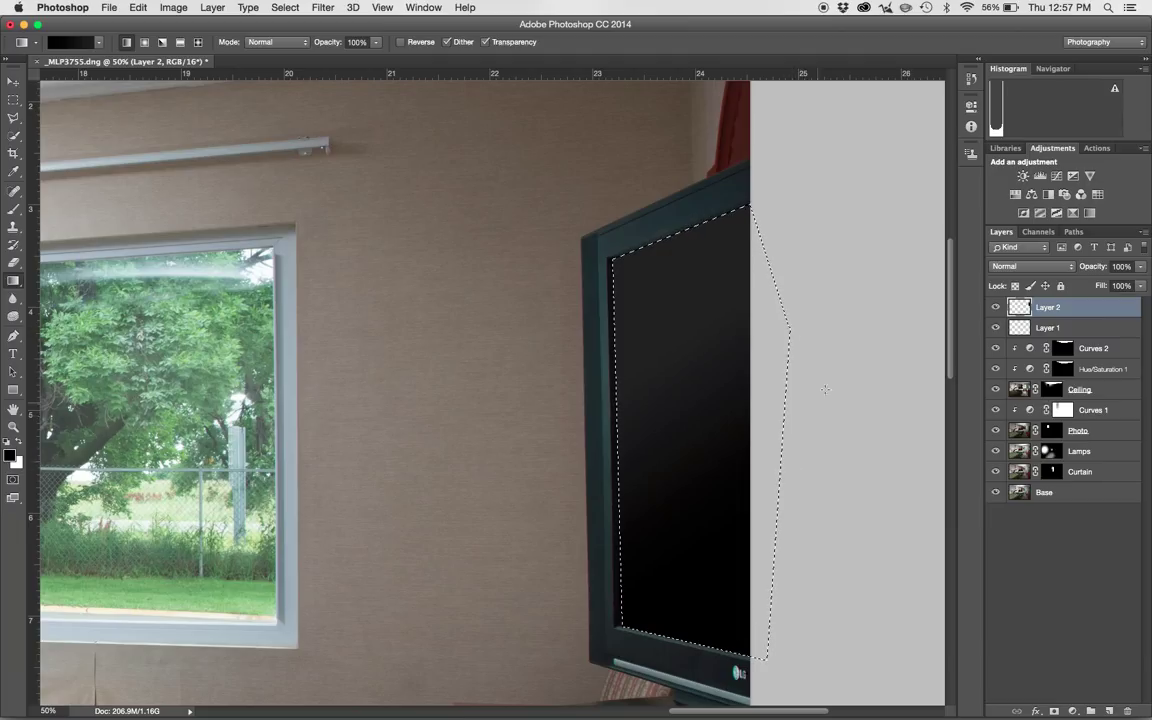
Deselect the TV screen, set the gradient layer's opacity to 93%, and fit the whole image in view.
{"action": "key", "text": "ctrl+d"}
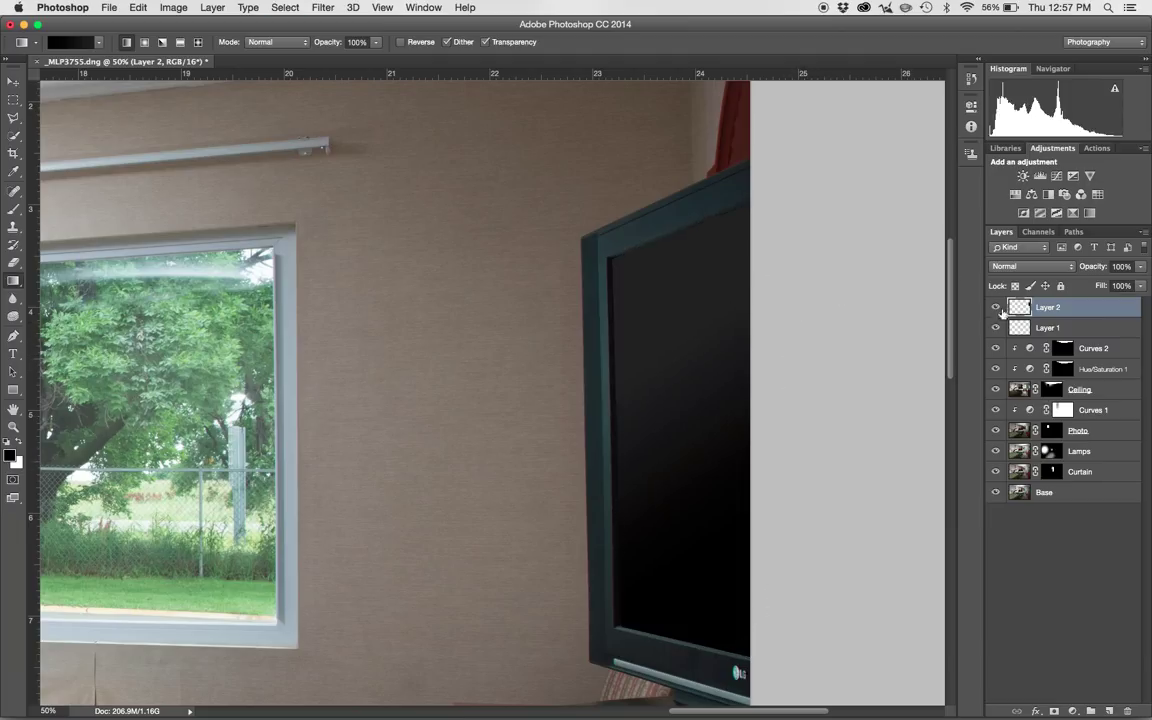
{"action": "mouse_move", "coordinate": [1100, 270]}
{"action": "left_mouse_down"}
{"action": "mouse_move", "coordinate": [1067, 272]}
{"action": "mouse_move", "coordinate": [1097, 276]}
{"action": "left_mouse_up"}
{"action": "key", "text": "Return"}
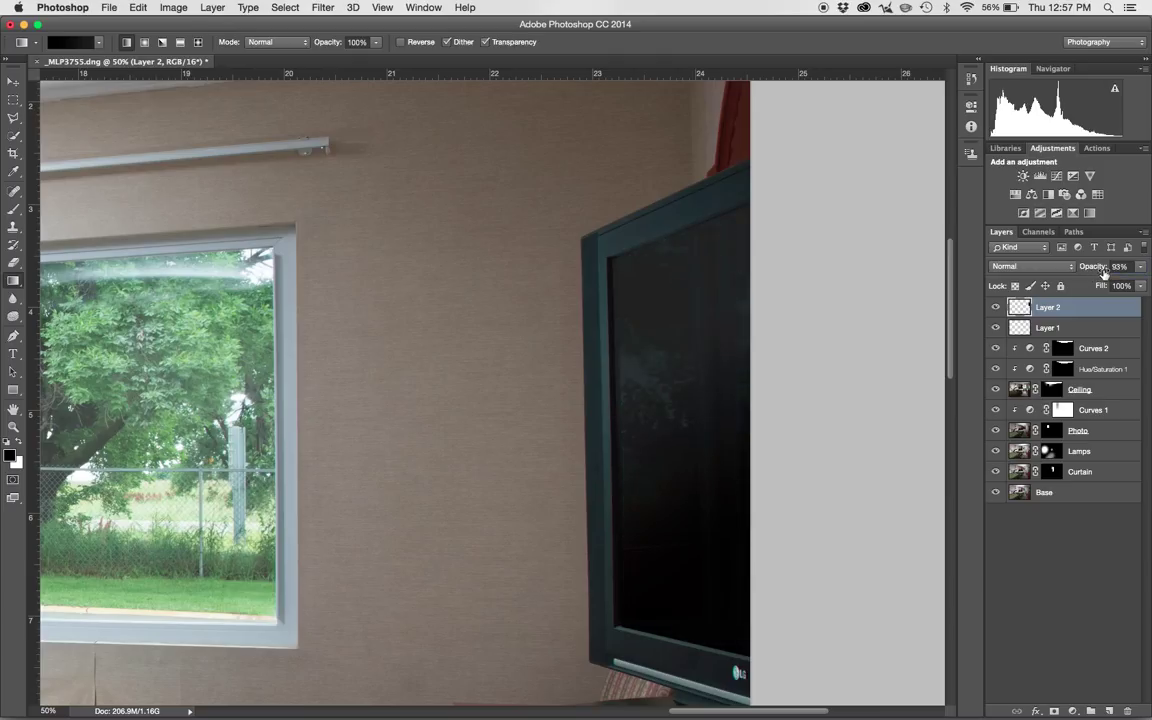
{"action": "key", "text": "super+0"}
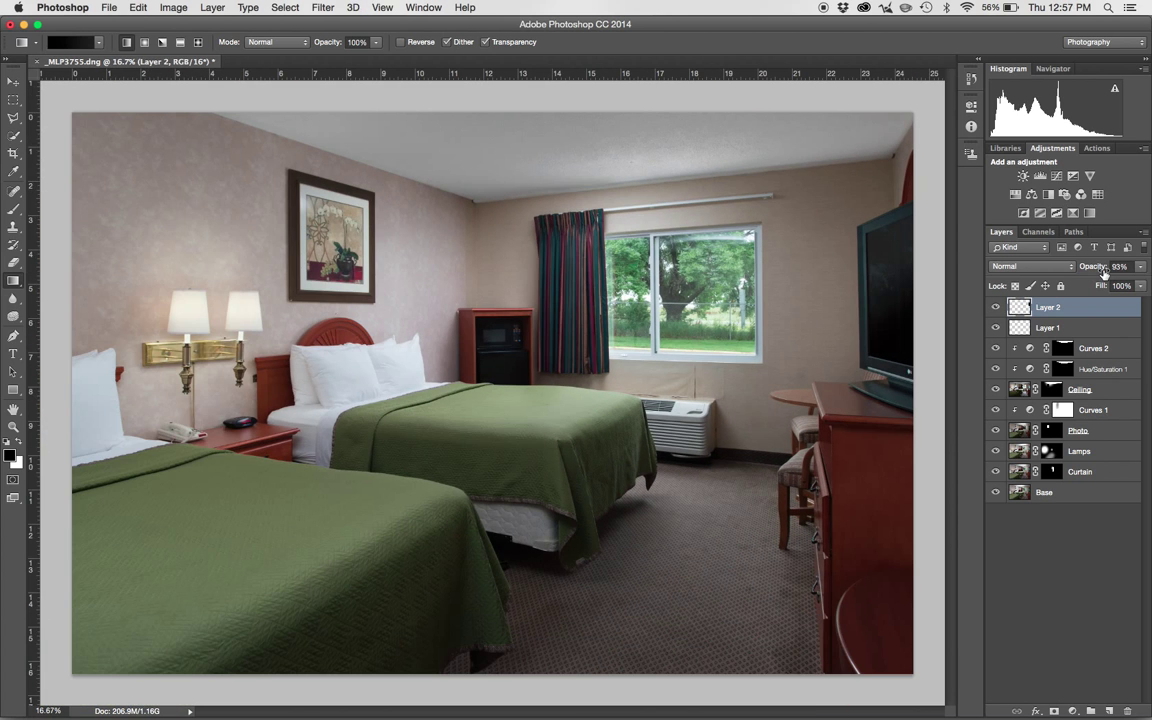